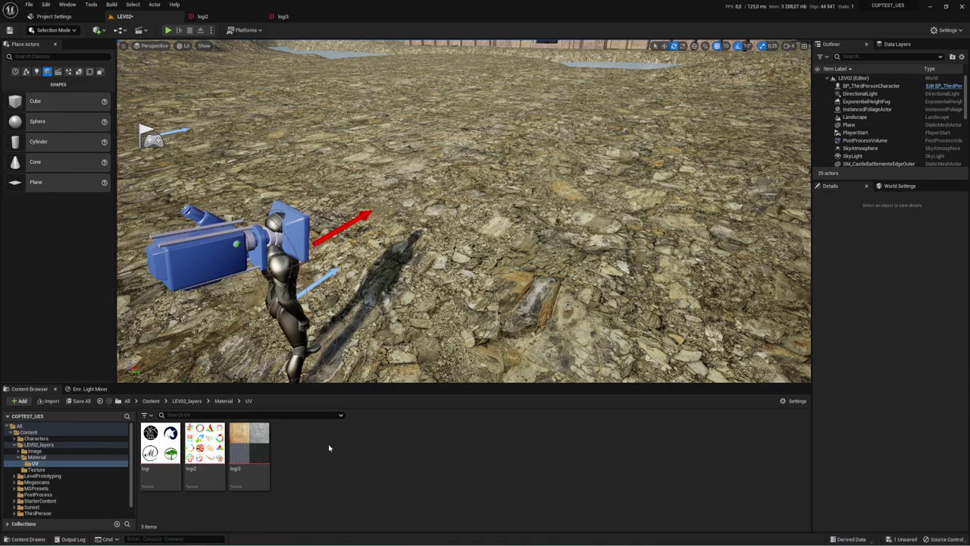
Orbit the level view around the character until the castle wall behind it is visible.
right_click_drag(464, 212, 464, 213)
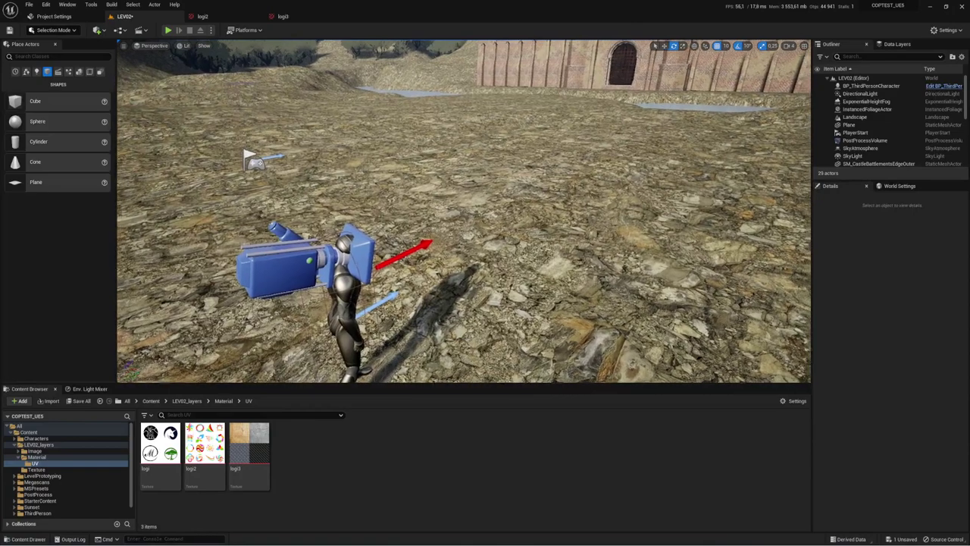
right_click_drag(436, 288, 435, 289)
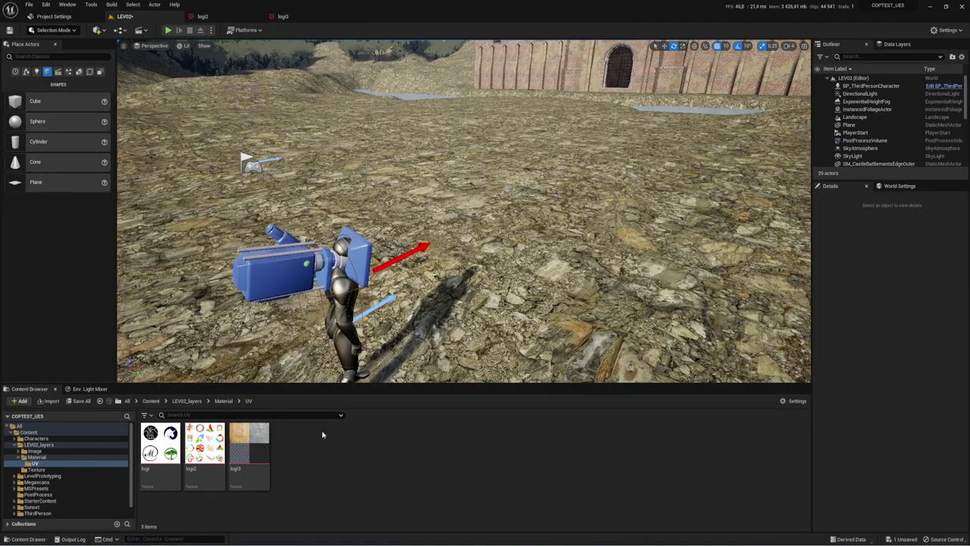
double_click(245, 437)
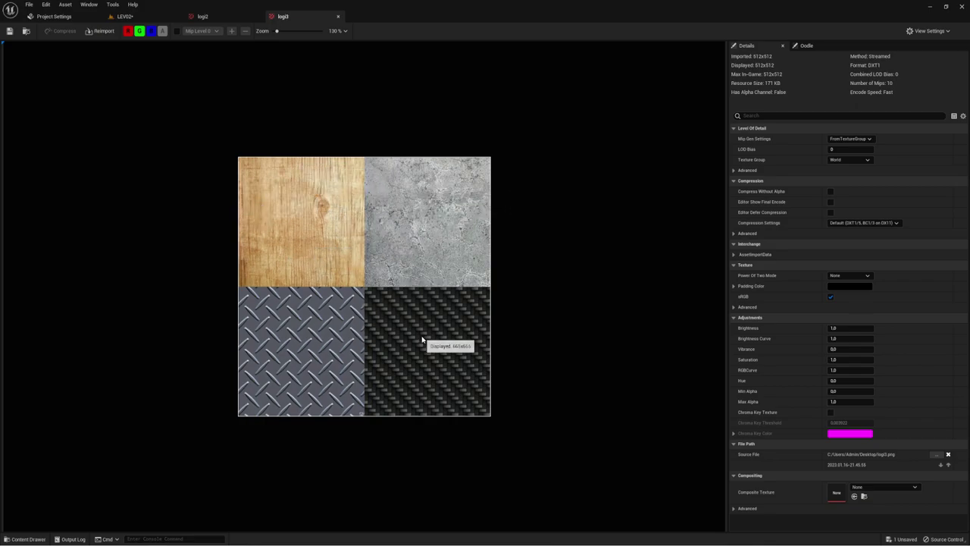
left_click(339, 16)
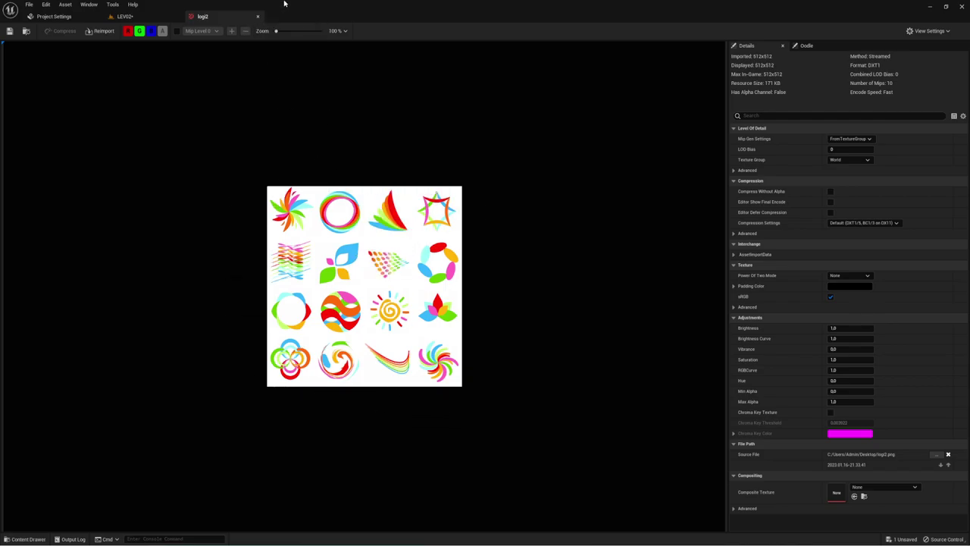
left_click(257, 16)
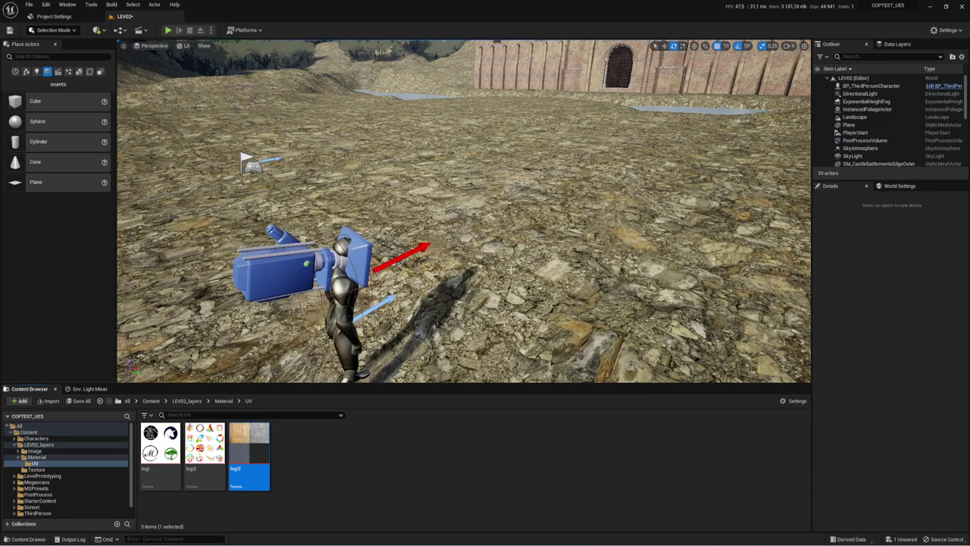
Create a new Material asset in the UV folder named Mat_Uv.
left_click(332, 479)
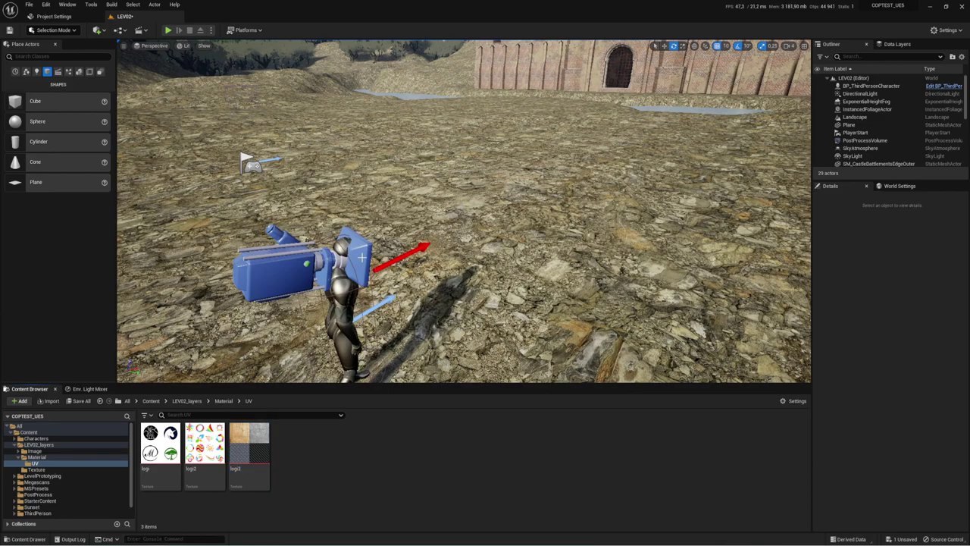
right_click(336, 455)
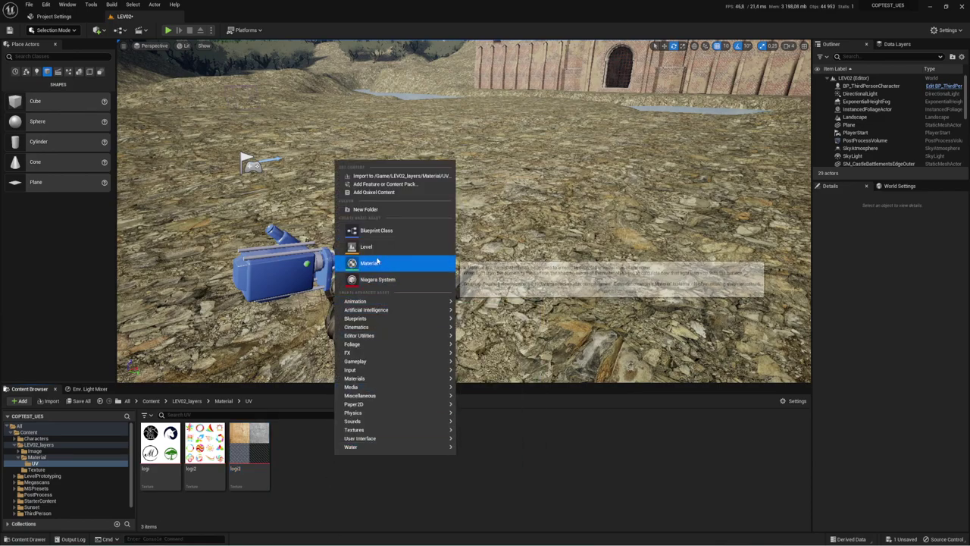
left_click(376, 260)
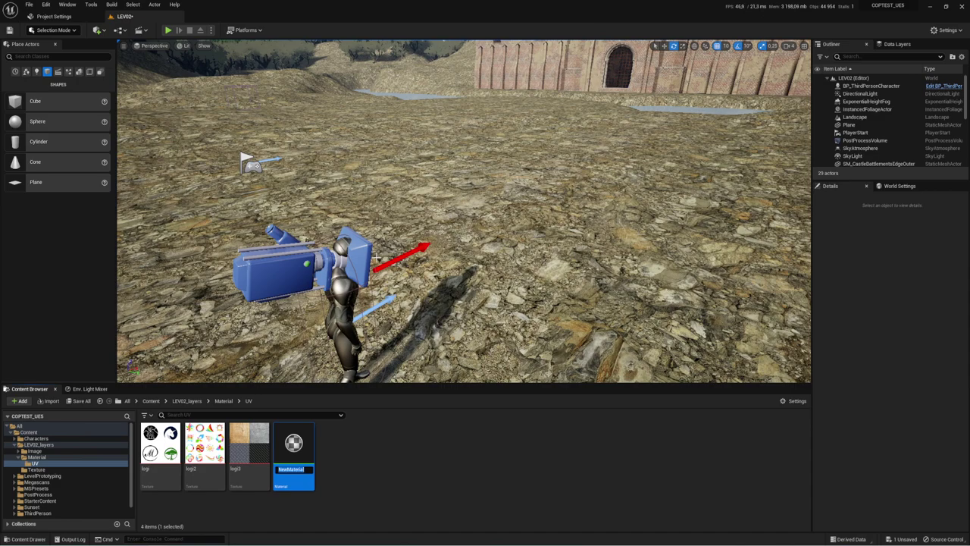
type("M")
key("BackSpace")
type("Mat_Uv")
key("Return")
key("Return")
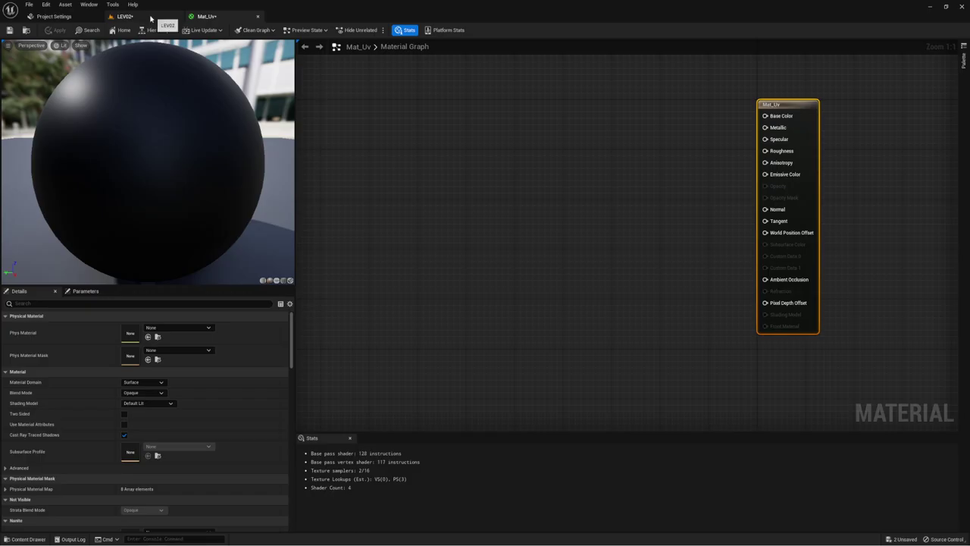
Add the logi texture to the graph and convert it to a parameter named Texture.
left_click(125, 16)
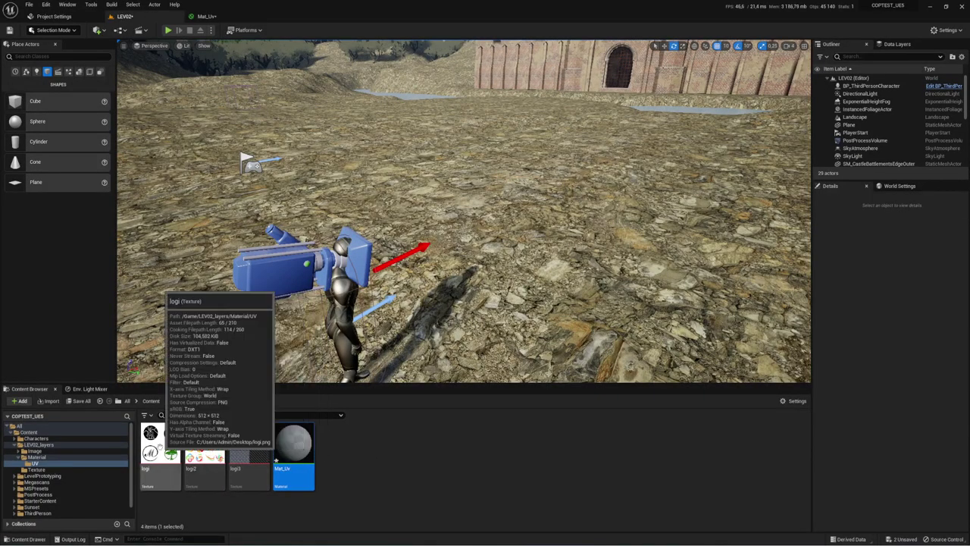
mouse_move(160, 455)
left_mouse_down()
mouse_move(228, 31)
mouse_move(523, 89)
mouse_move(579, 162)
left_mouse_up()
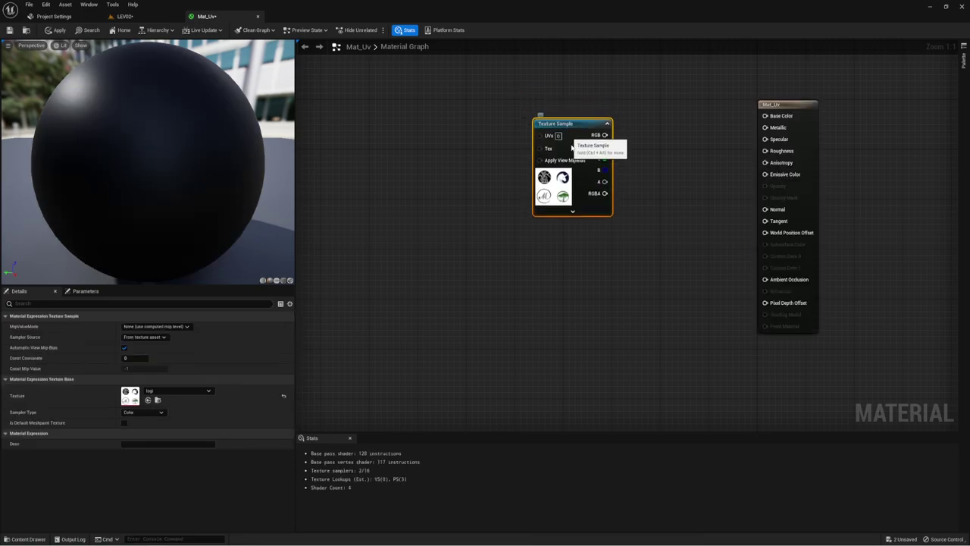
right_click(578, 162)
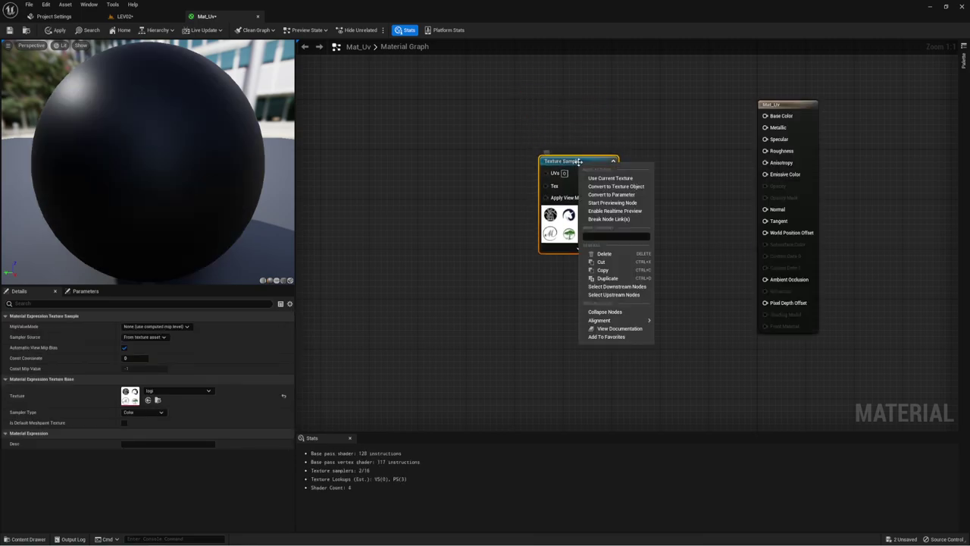
left_click(620, 196)
type("Texture")
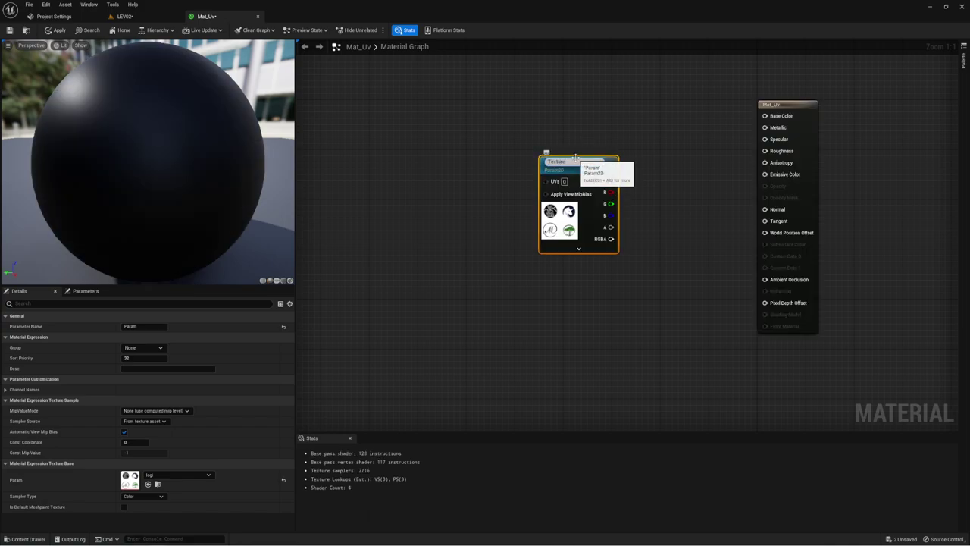
key("Return")
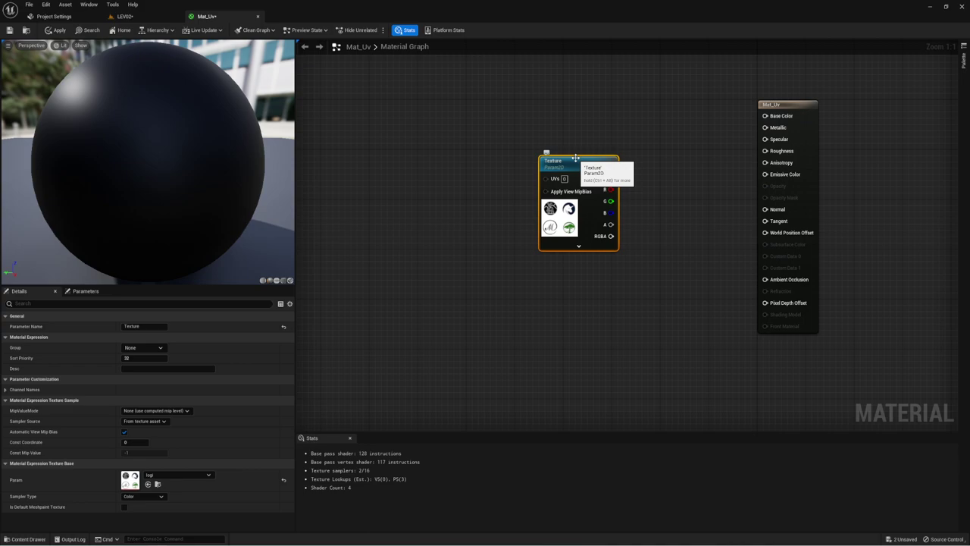
Connect the Texture node's RGB to Base Color and move it near the material output.
left_click_drag(575, 157, 588, 158)
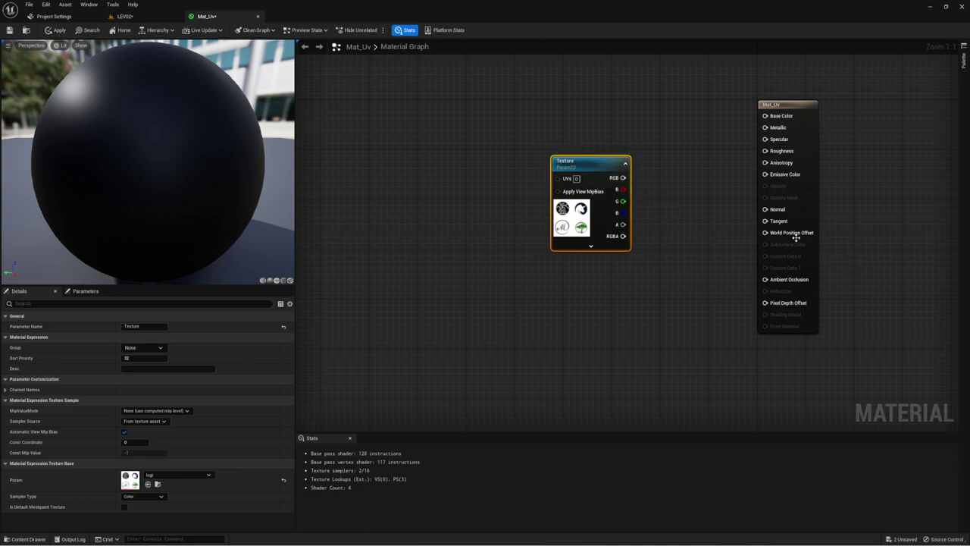
right_click_drag(671, 194, 677, 190)
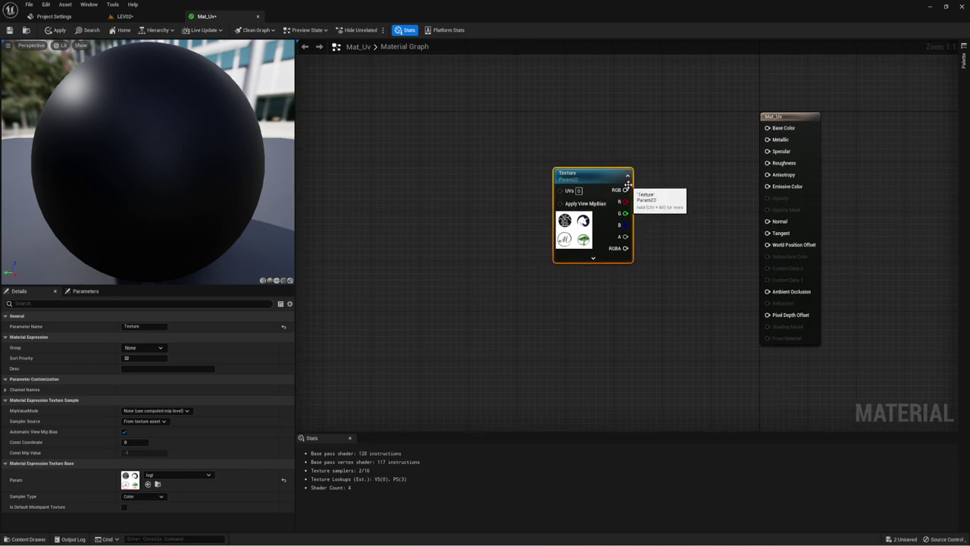
left_click_drag(626, 189, 765, 134)
left_click(766, 134)
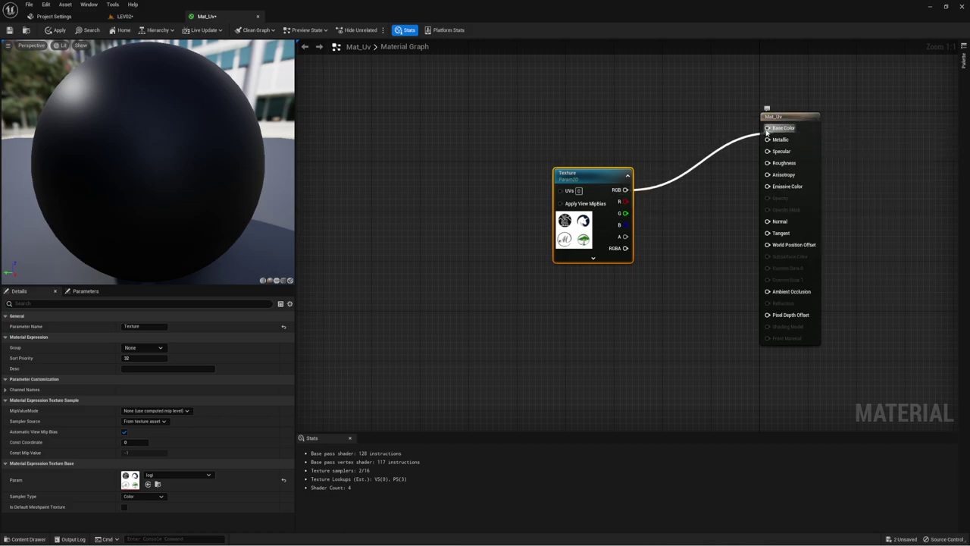
right_click_drag(582, 165, 687, 178)
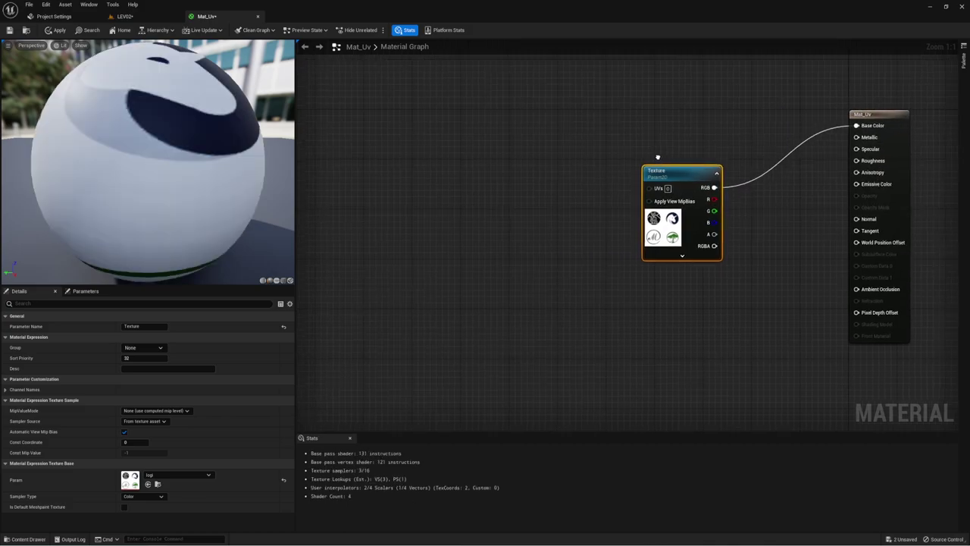
left_click_drag(687, 178, 744, 192)
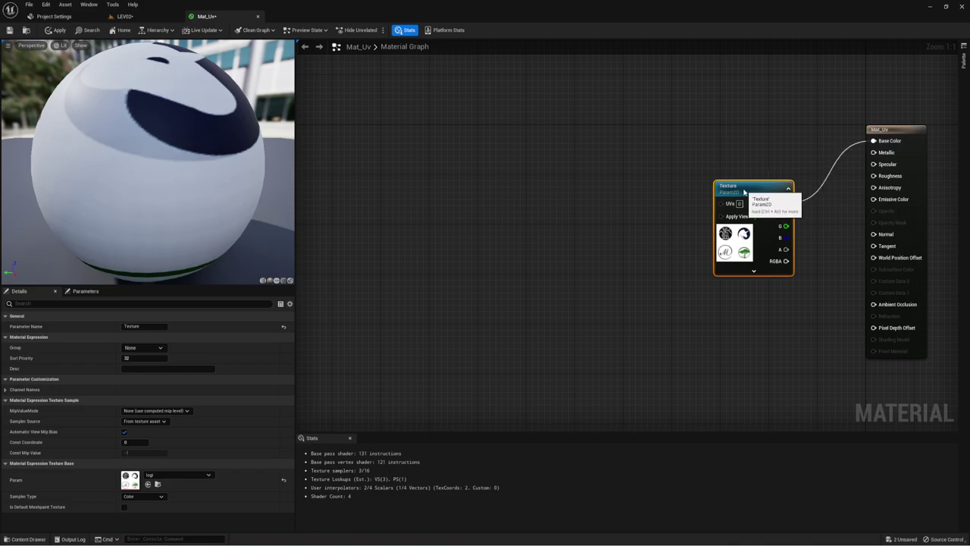
right_click_drag(679, 173, 609, 169)
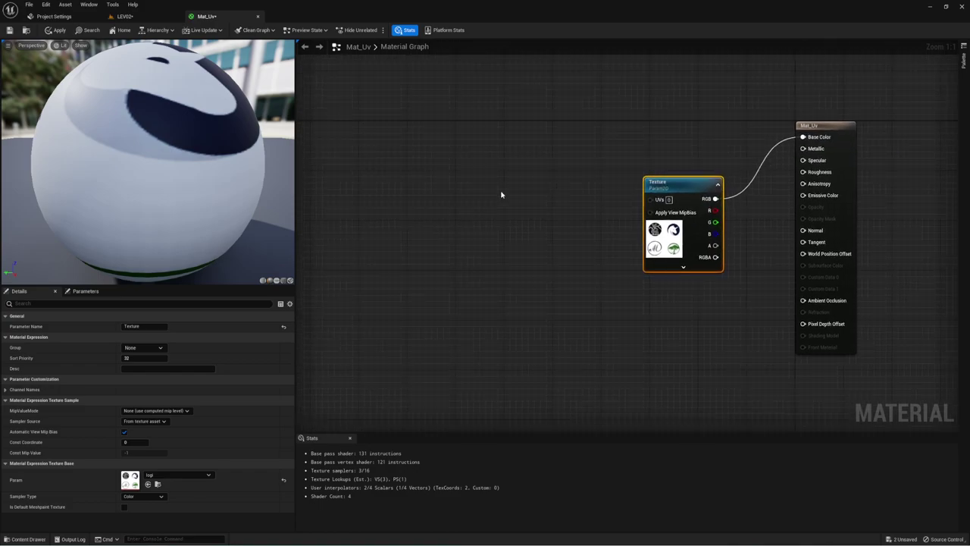
Add a TexCoord[0] node and connect it to the Texture parameter's UVs.
right_click(427, 234)
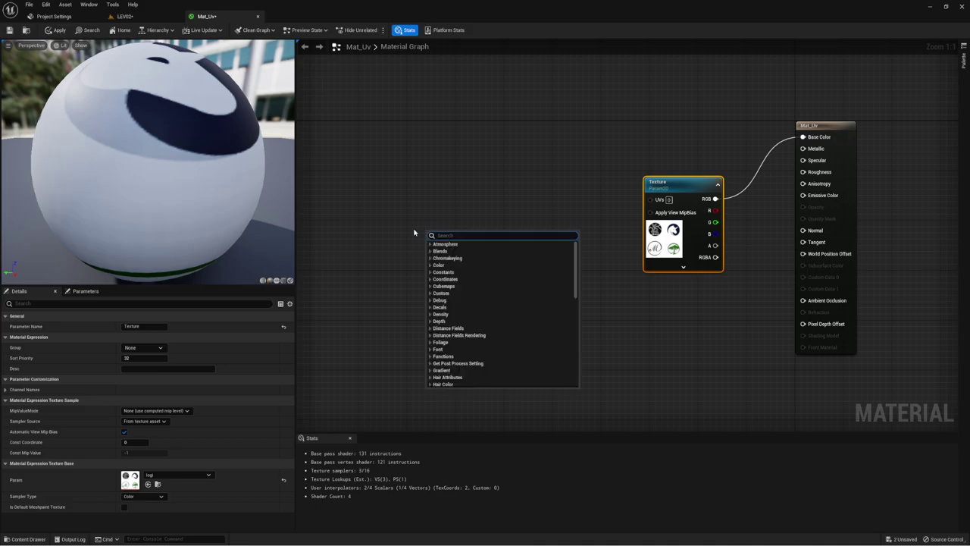
type("texture")
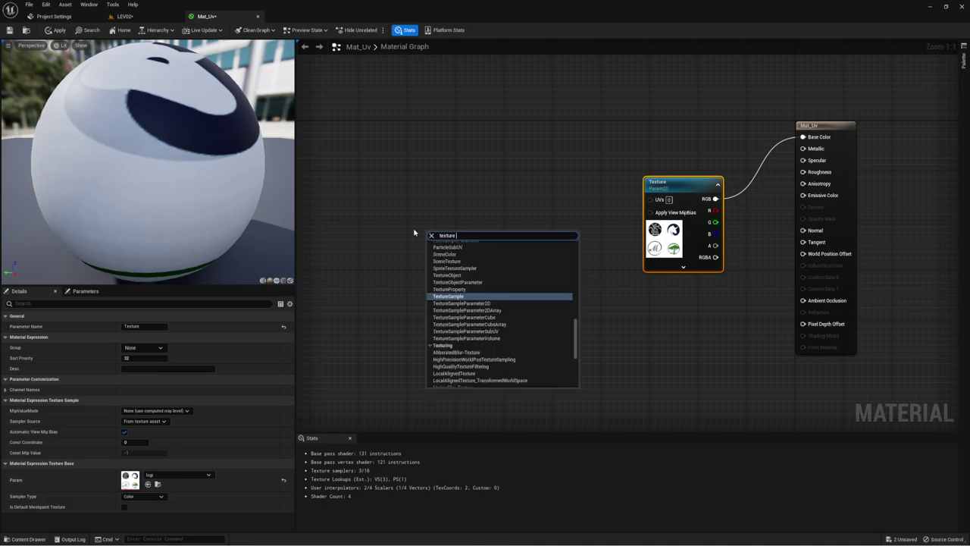
type(" coor")
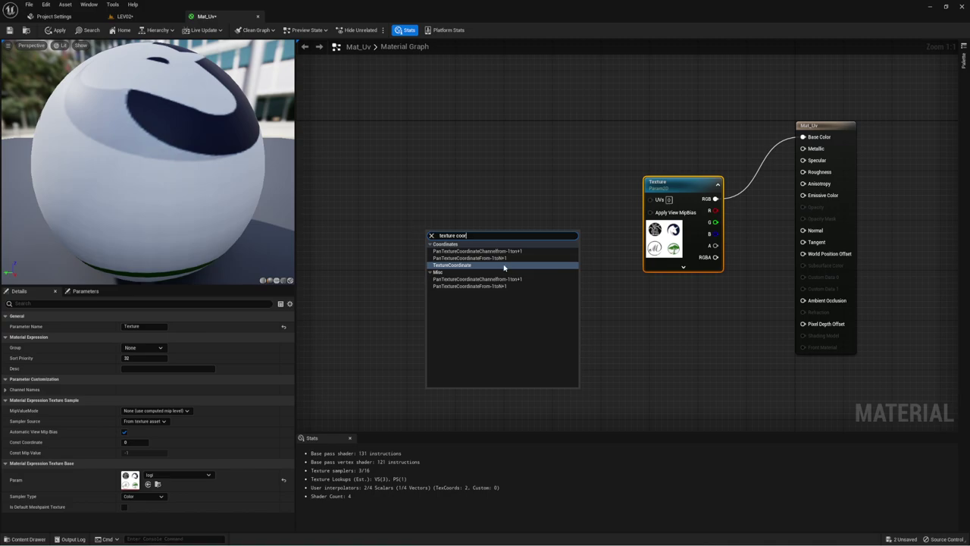
left_click(485, 265)
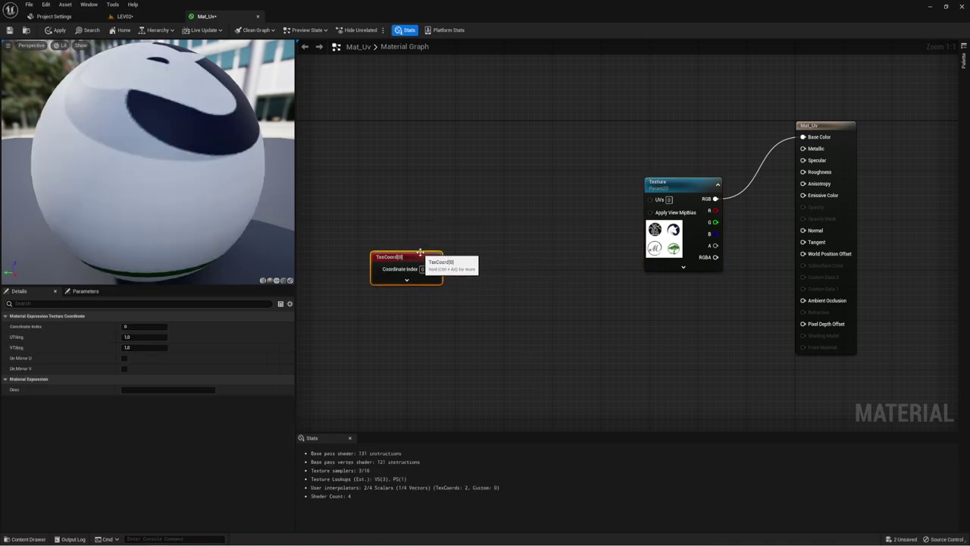
left_click_drag(420, 252, 650, 199)
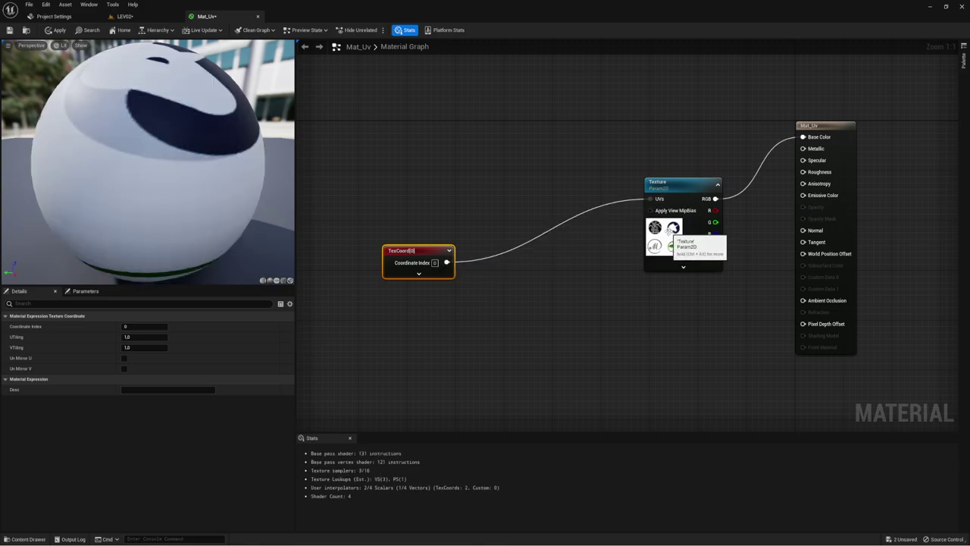
Preview the material on a cube facing forward and expand the TexCoord node.
left_click(282, 280)
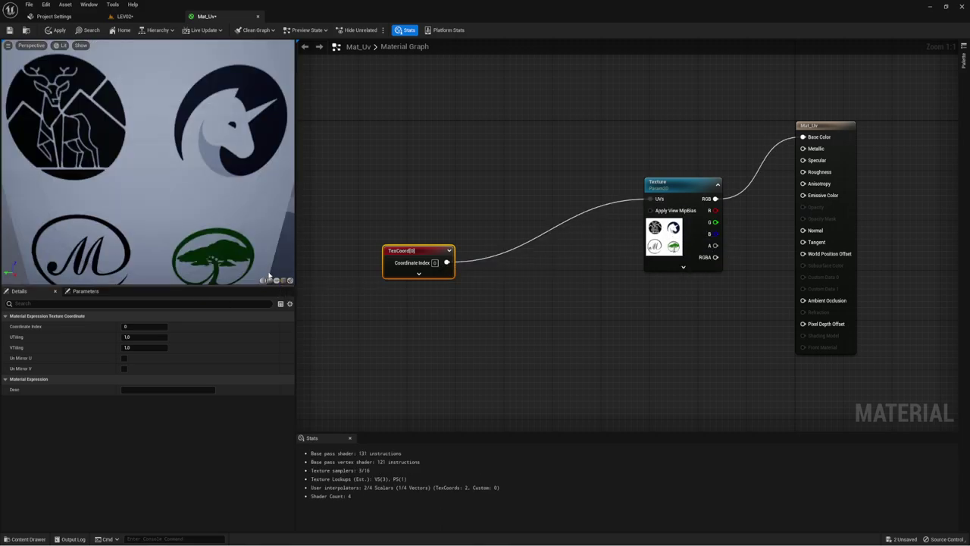
left_click_drag(227, 194, 183, 205)
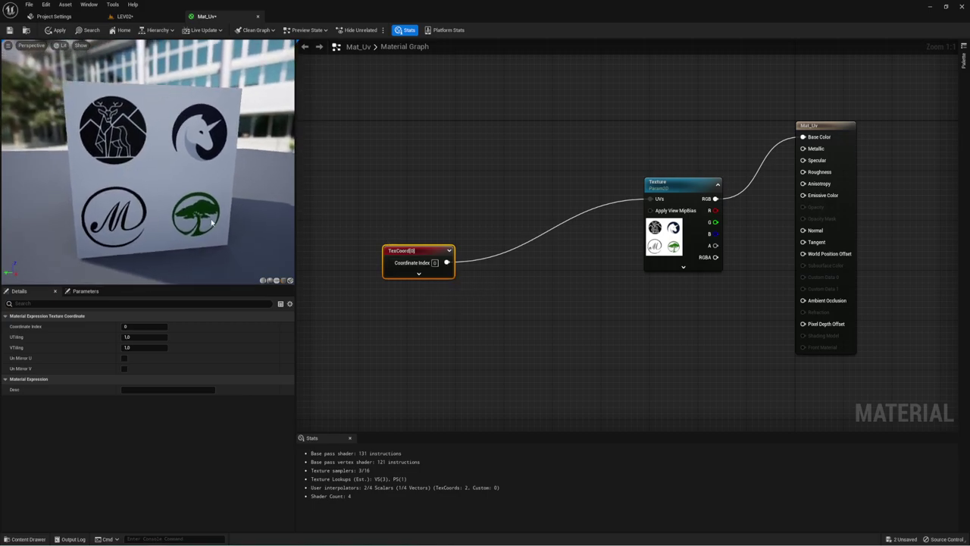
left_click(418, 274)
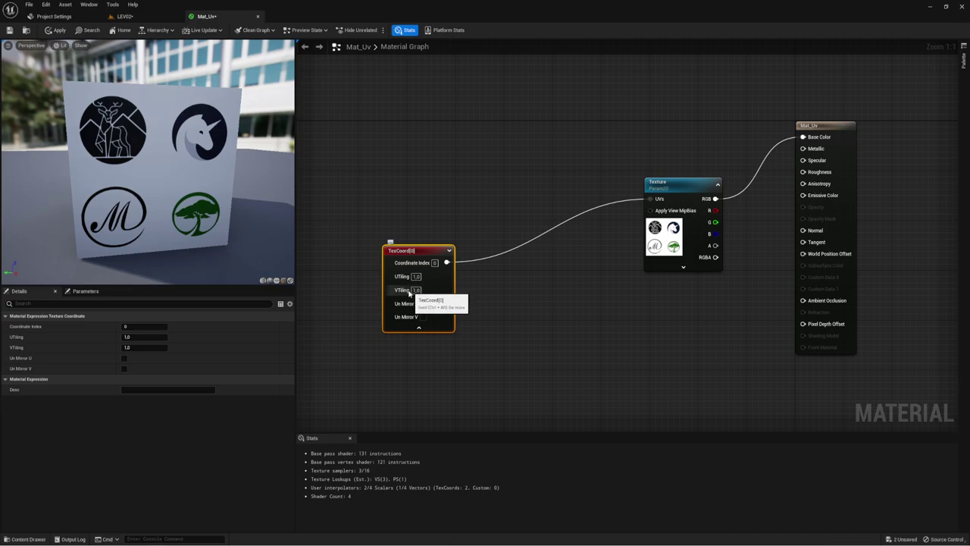
Try U and V tiling of 0.5 on the TexCoord node.
left_click(415, 277)
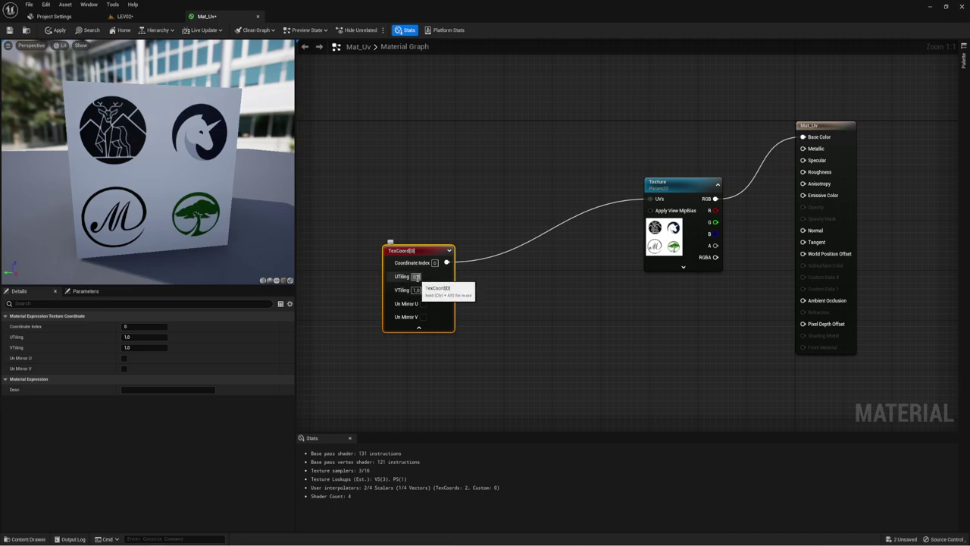
type("0,5")
key("Return")
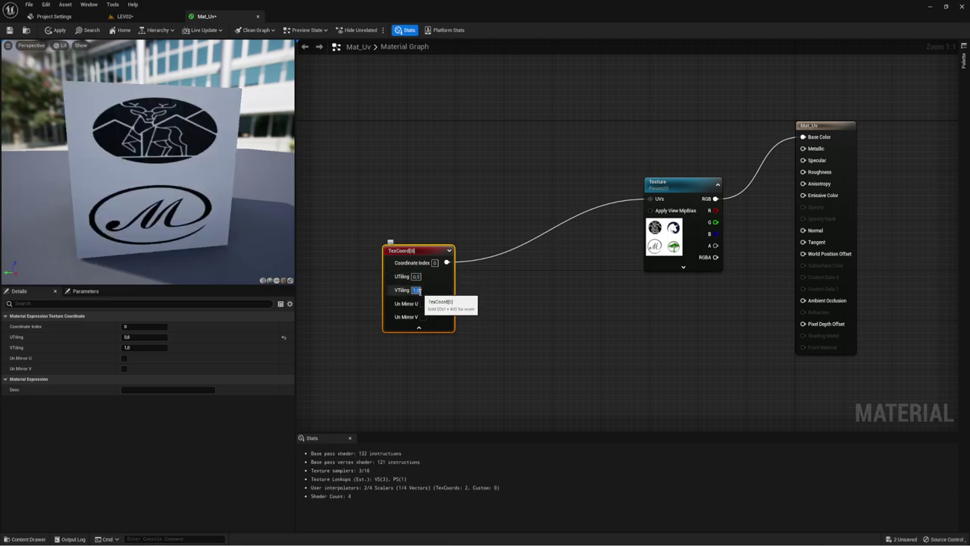
type("0,5")
key("Return")
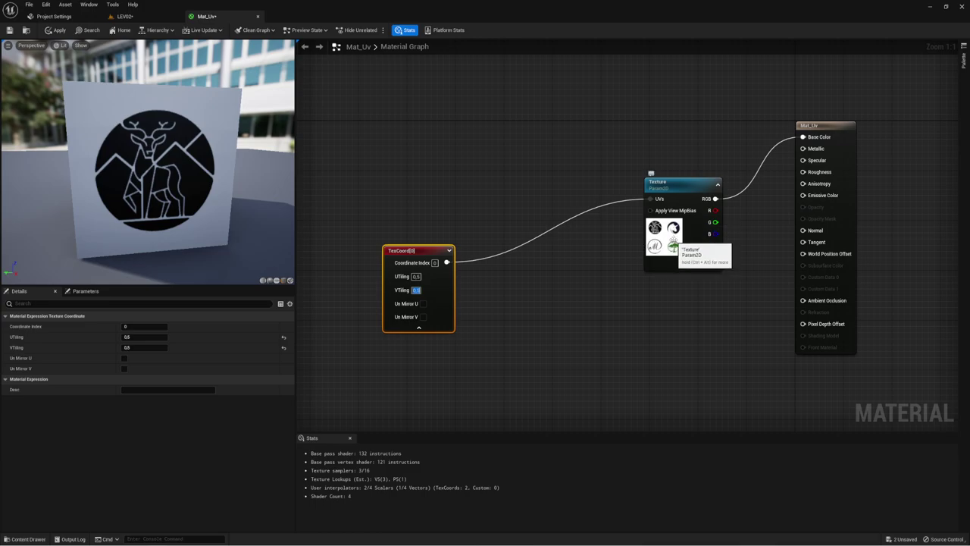
Set U and V tiling back to 1.0 and collapse the TexCoord node.
left_click(416, 277)
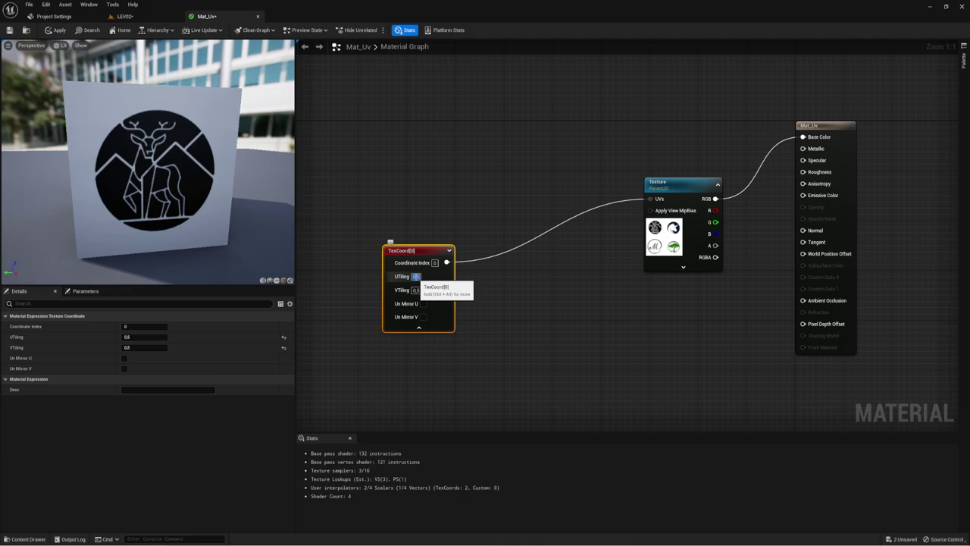
type("1")
key("Return")
left_click(416, 291)
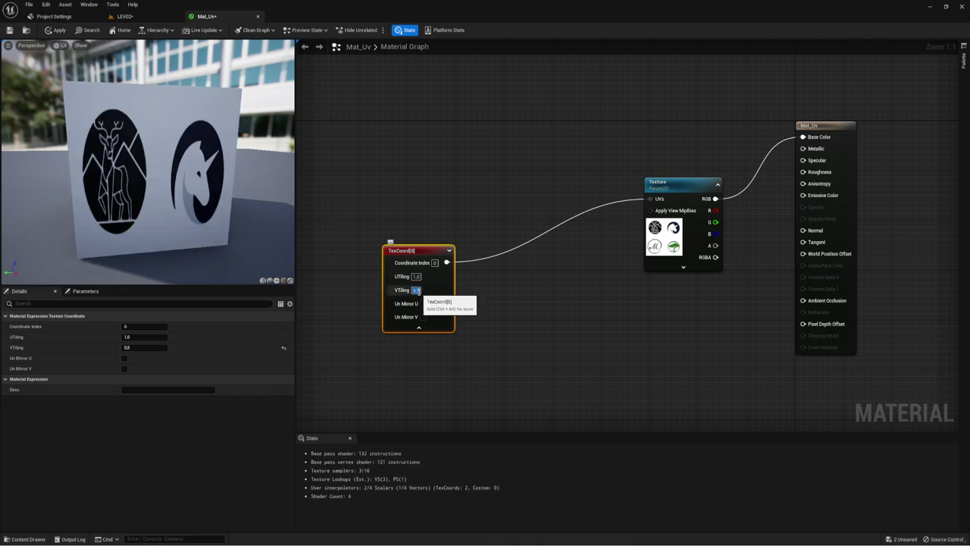
type("1")
key("Return")
left_click(419, 328)
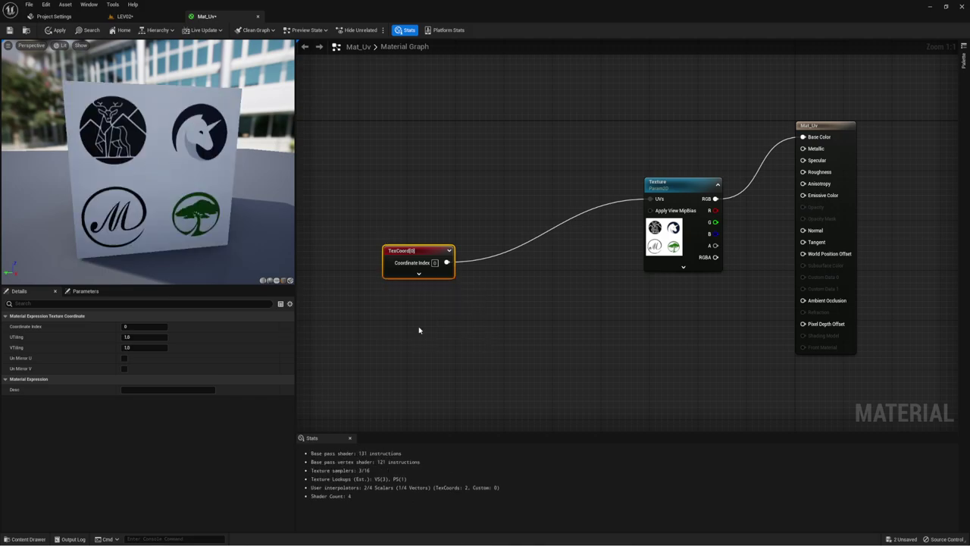
Feed the TexCoord[0] output into a new Divide node with B at 2.0.
right_click_drag(483, 244, 480, 256)
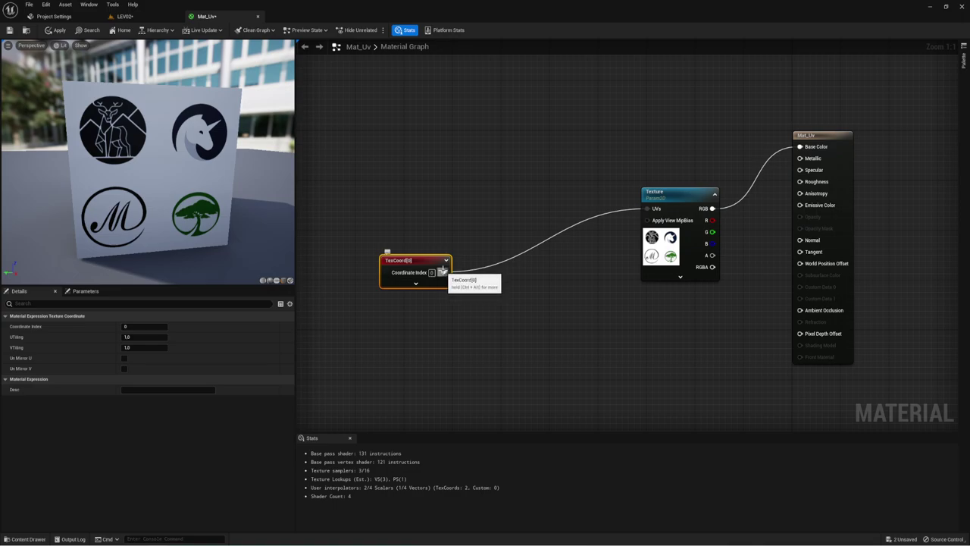
left_click_drag(444, 272, 471, 291)
type("divide")
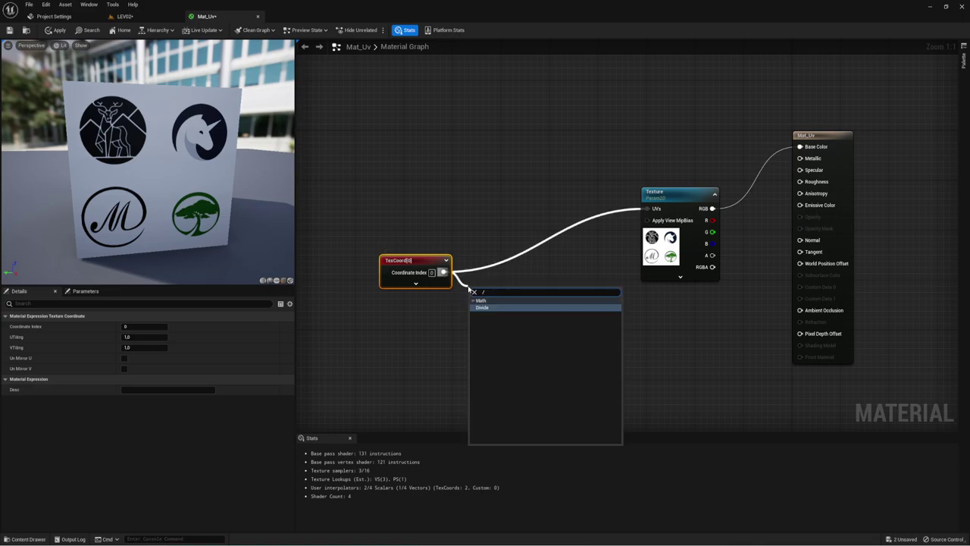
left_click(482, 306)
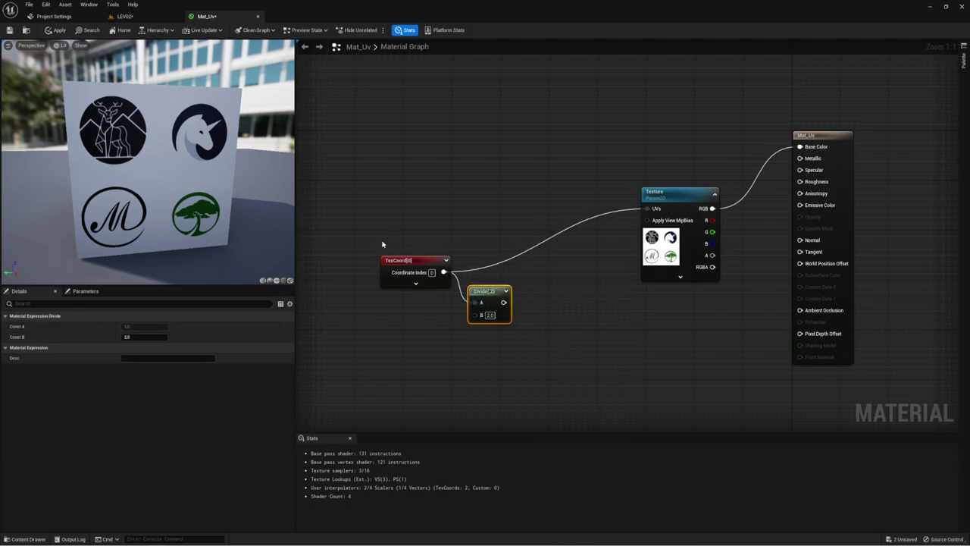
left_click_drag(363, 229, 455, 306)
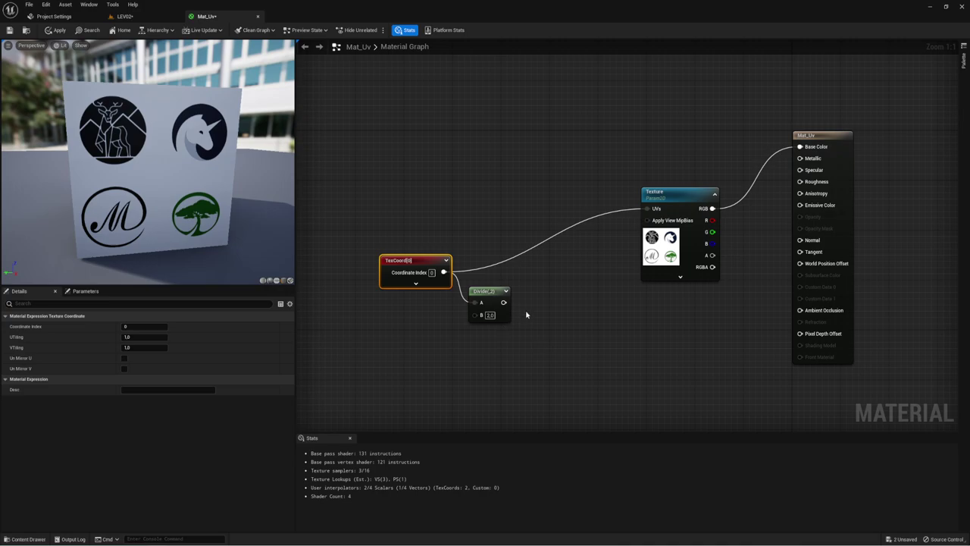
Add a Count scalar parameter at 1.0 into Divide B, and route Divide into the Texture UVs.
right_click_drag(465, 321, 498, 306)
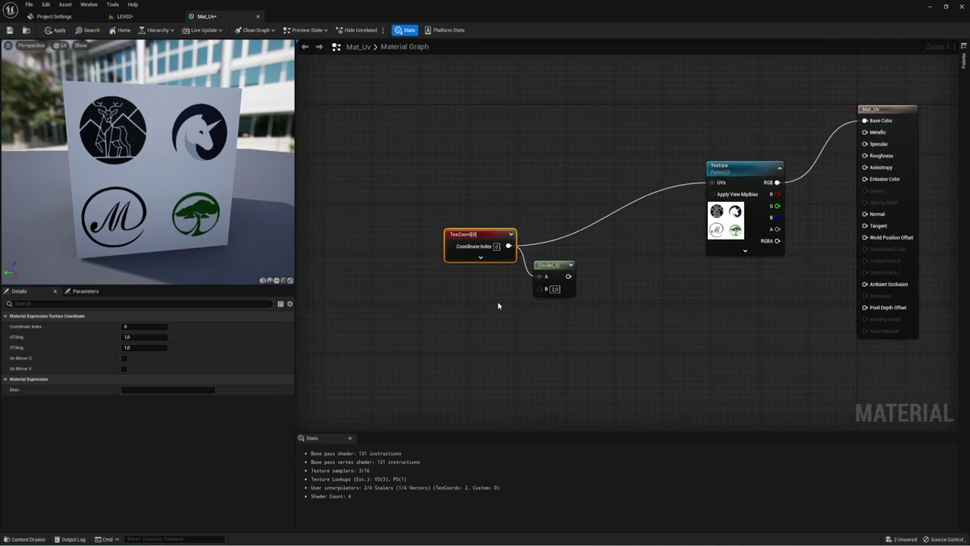
left_click(476, 306)
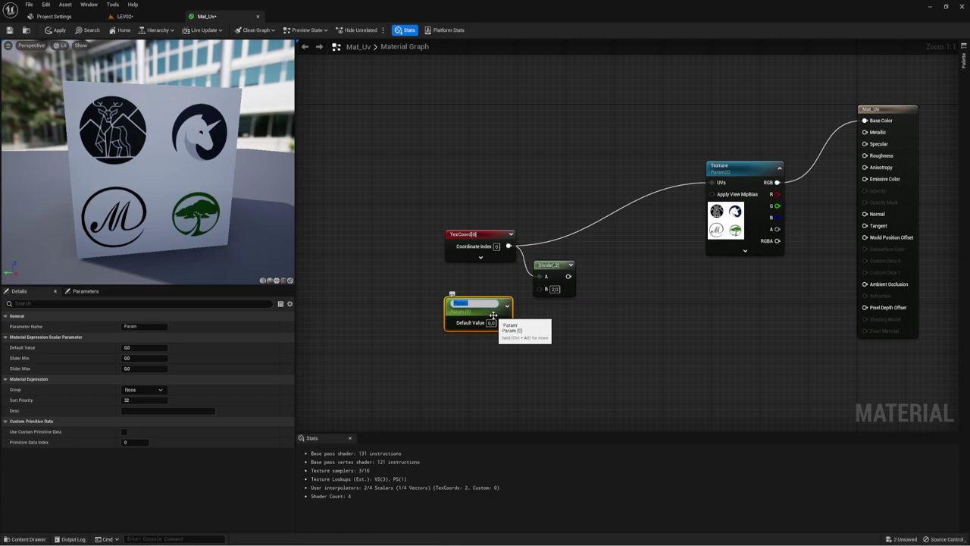
key("BackSpace")
type("Count")
key("Return")
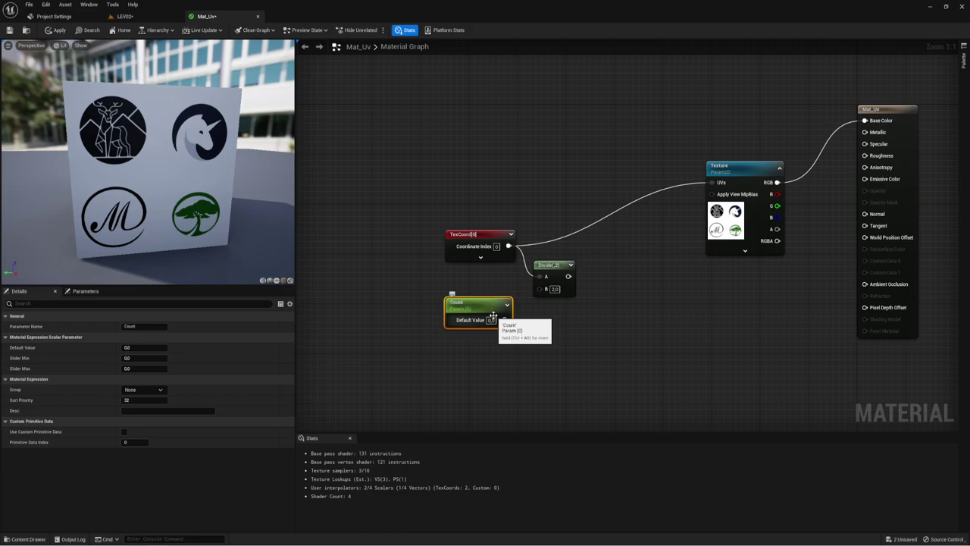
left_click(492, 319)
type("1")
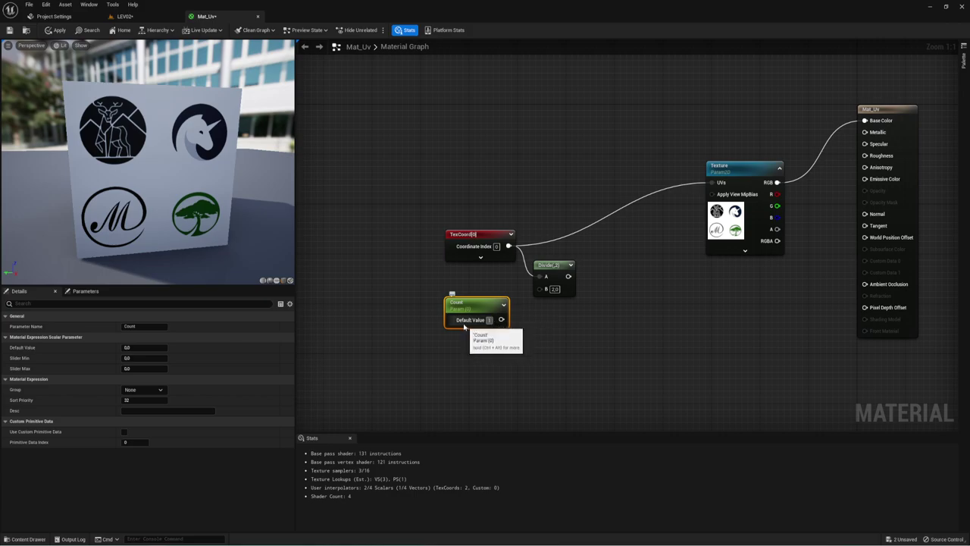
left_click_drag(501, 320, 541, 288)
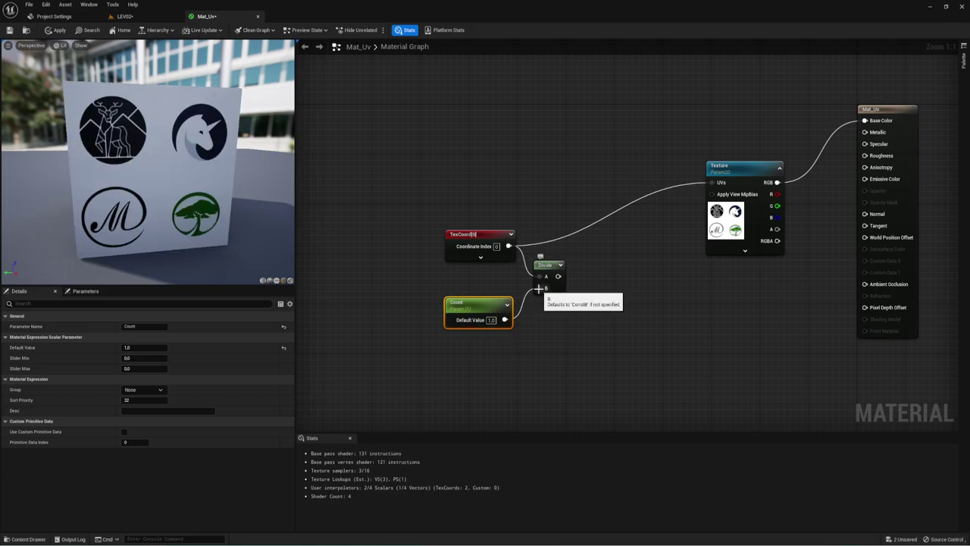
right_click_drag(607, 238, 576, 281)
mouse_move(528, 319)
left_mouse_down()
mouse_move(680, 238)
mouse_move(680, 228)
left_mouse_up()
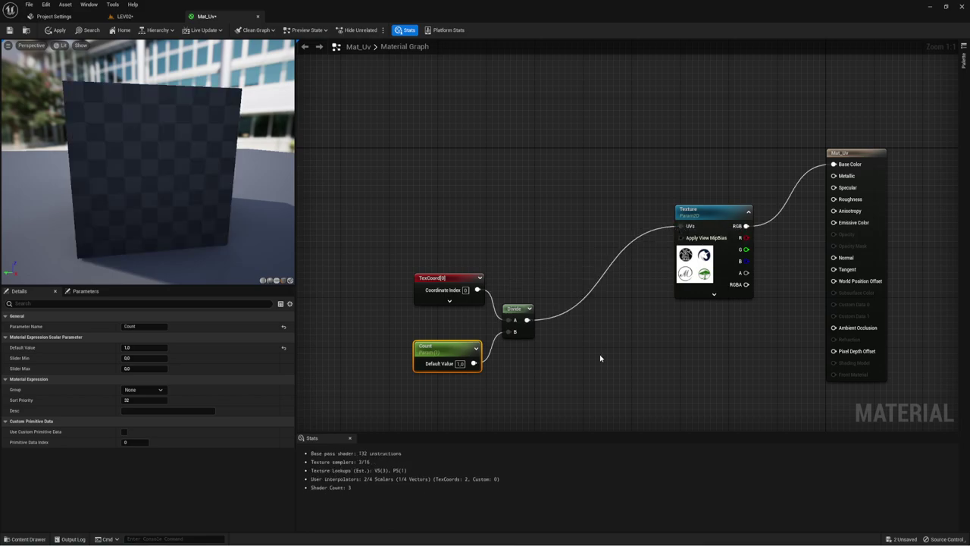
Preview a Count of 2.0, then set Count back to 1.0.
left_click(460, 363)
type("2")
key("Return")
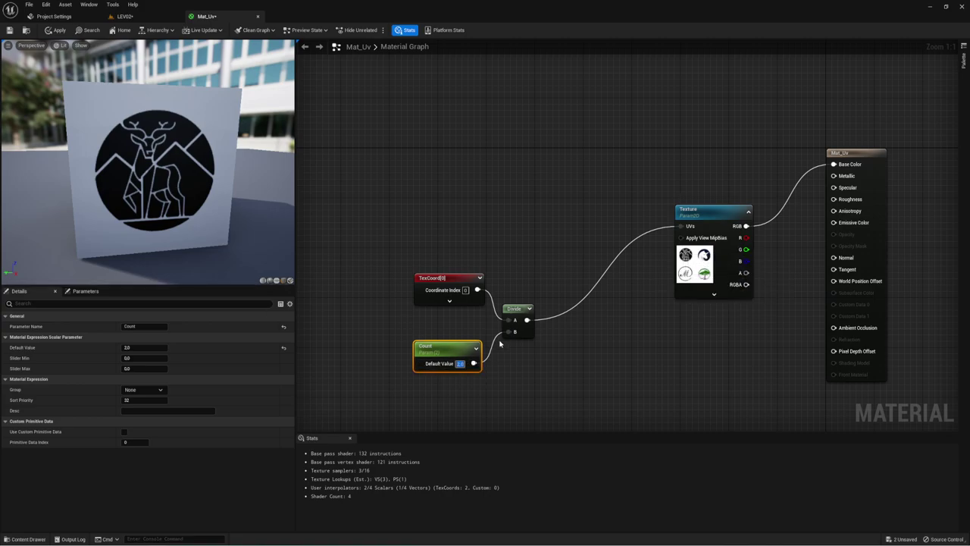
type("1")
key("Return")
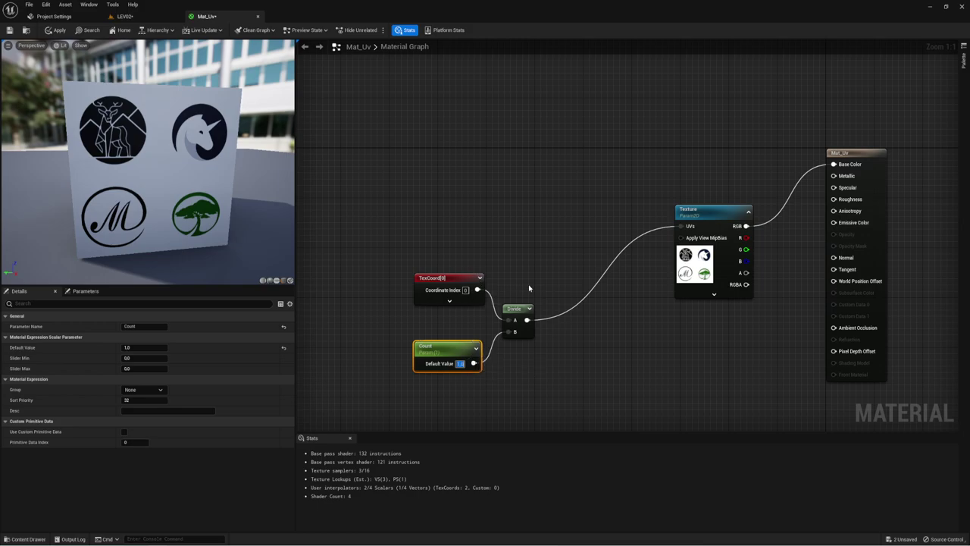
left_click(563, 269)
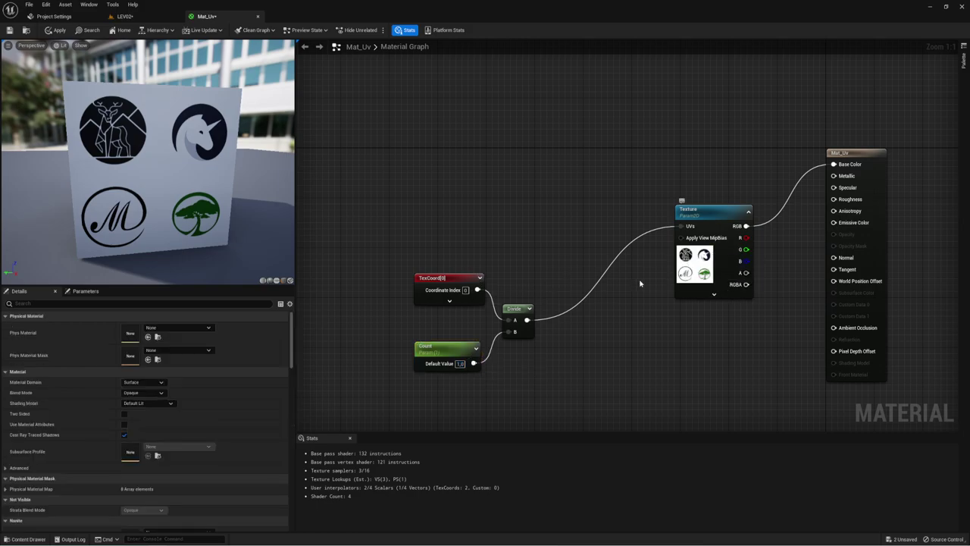
right_click_drag(461, 220, 467, 232)
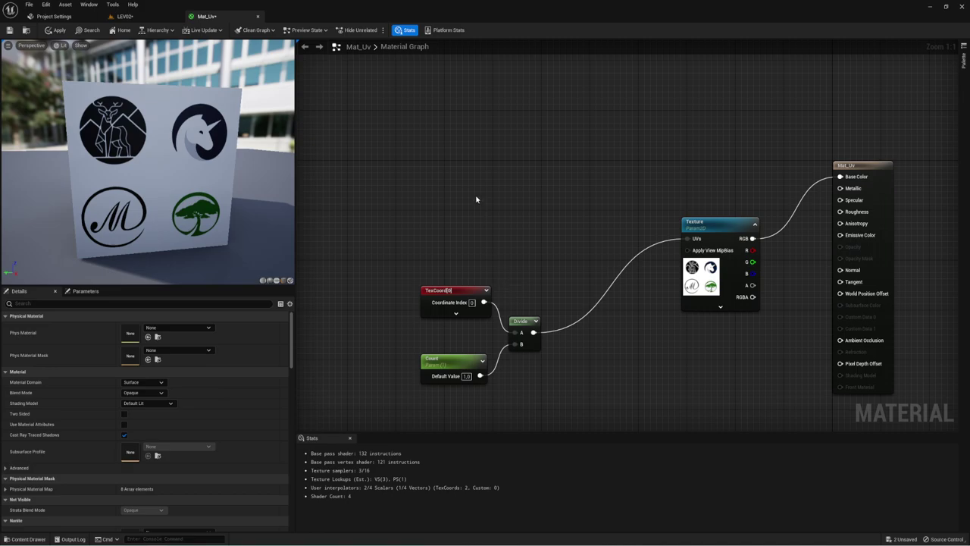
Add two scalar parameter nodes named Vpravo and Vniz.
right_click_drag(476, 199, 485, 224)
left_click(454, 180)
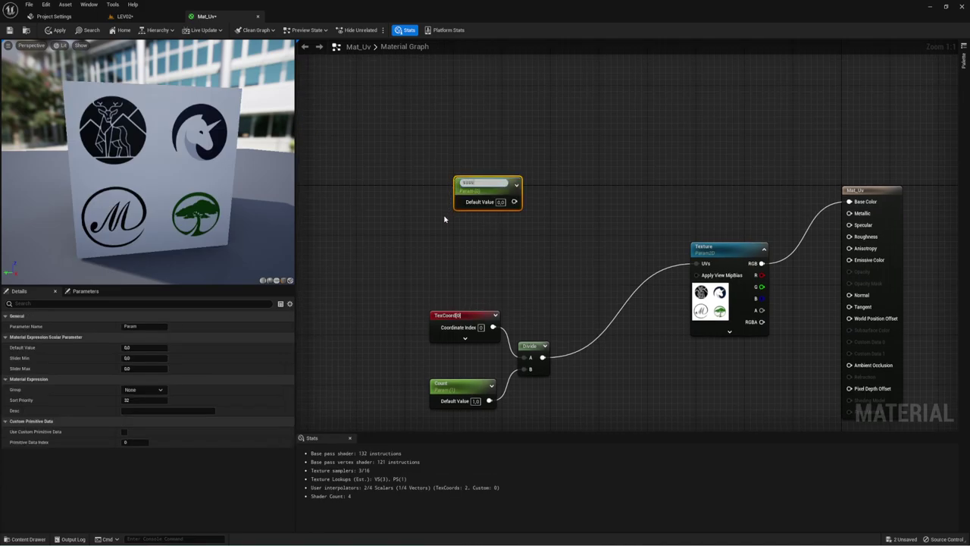
left_click(447, 230)
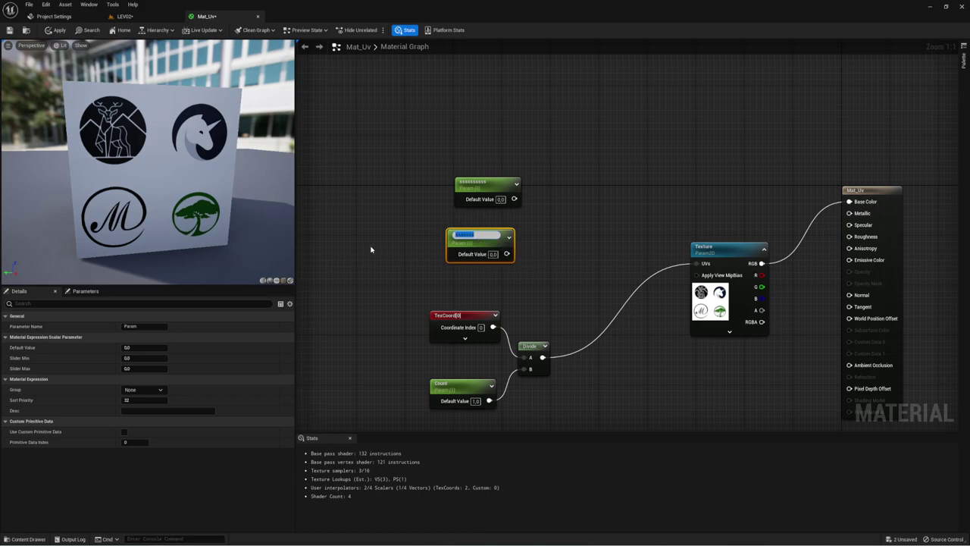
left_click(479, 185)
left_click(480, 185)
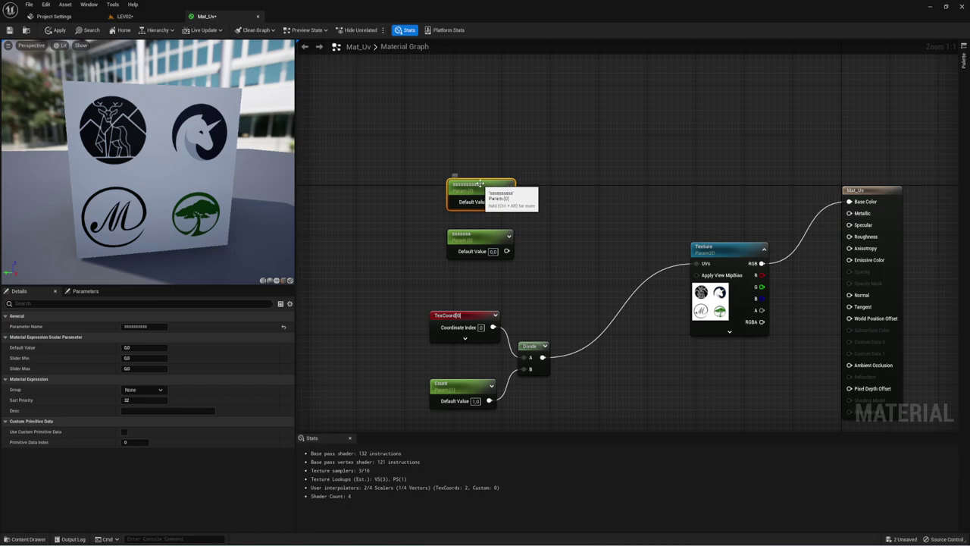
left_click(480, 184)
type("Vpravo")
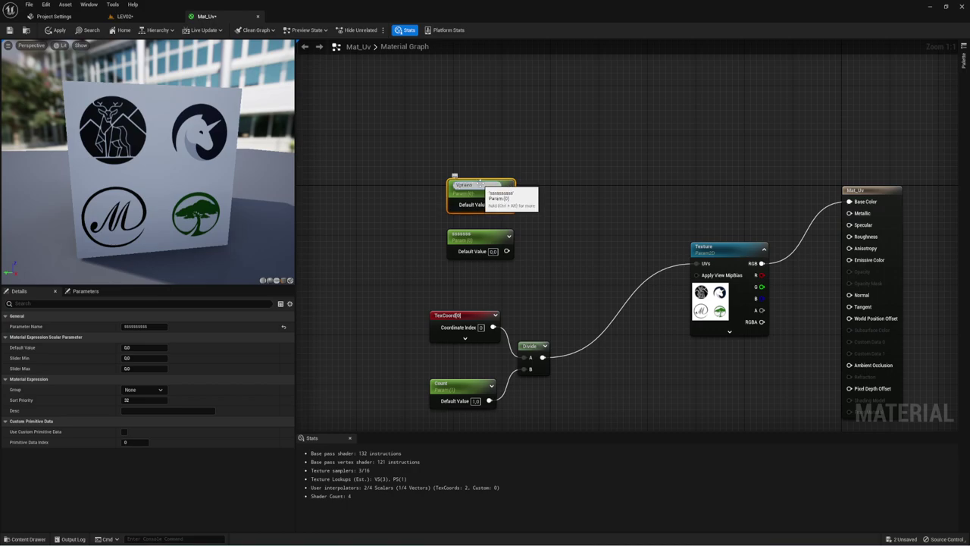
left_click(476, 234)
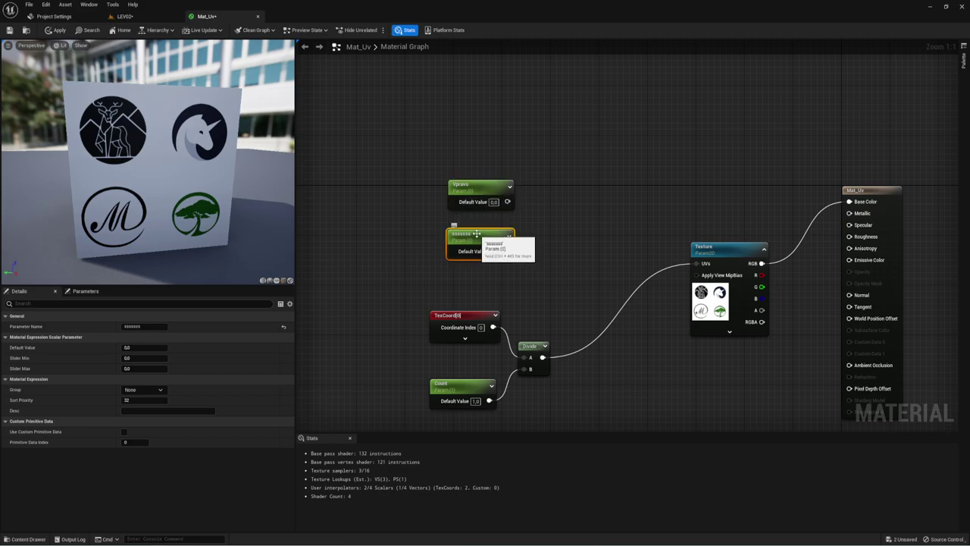
left_click(476, 234)
type("V")
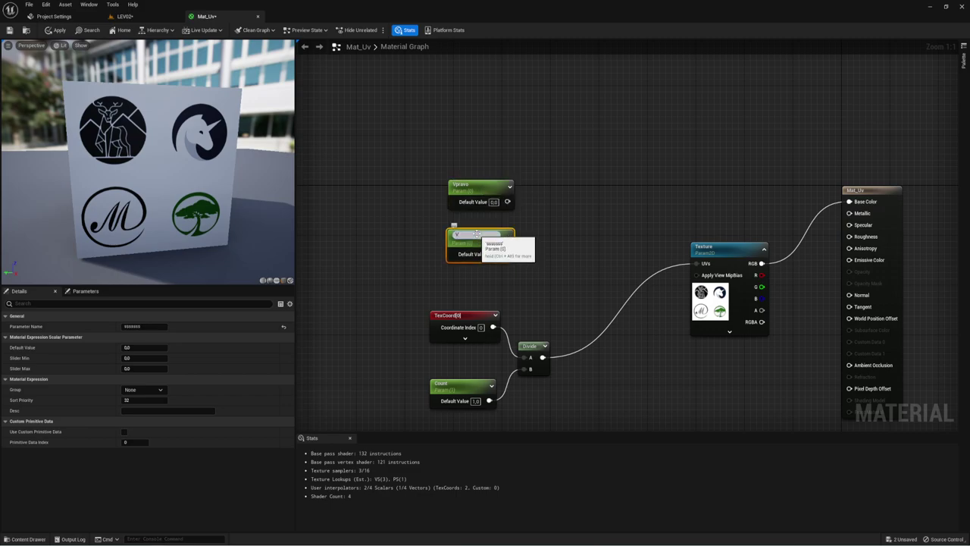
type("niz")
key("Return")
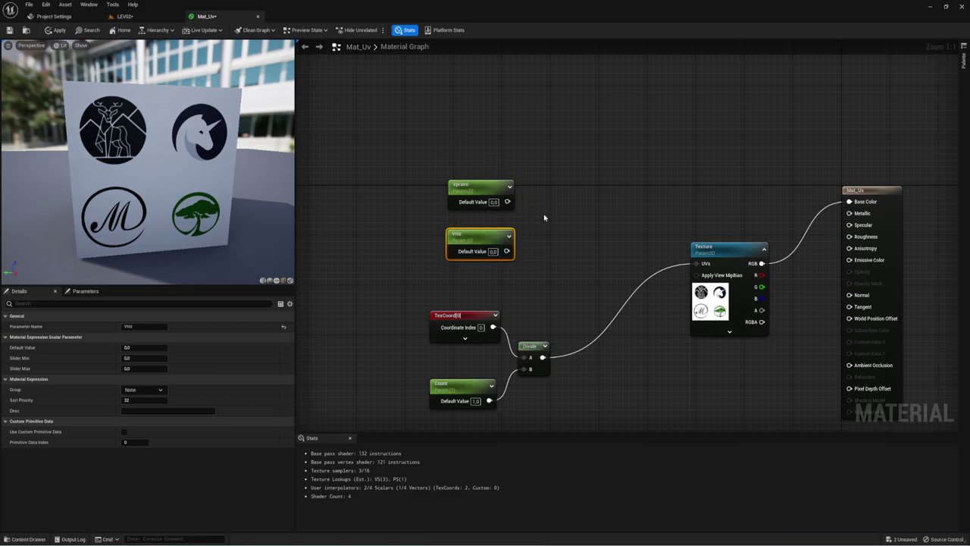
Drag a wire from Vpravo's output and search for an Append node.
left_click_drag(466, 140, 493, 277)
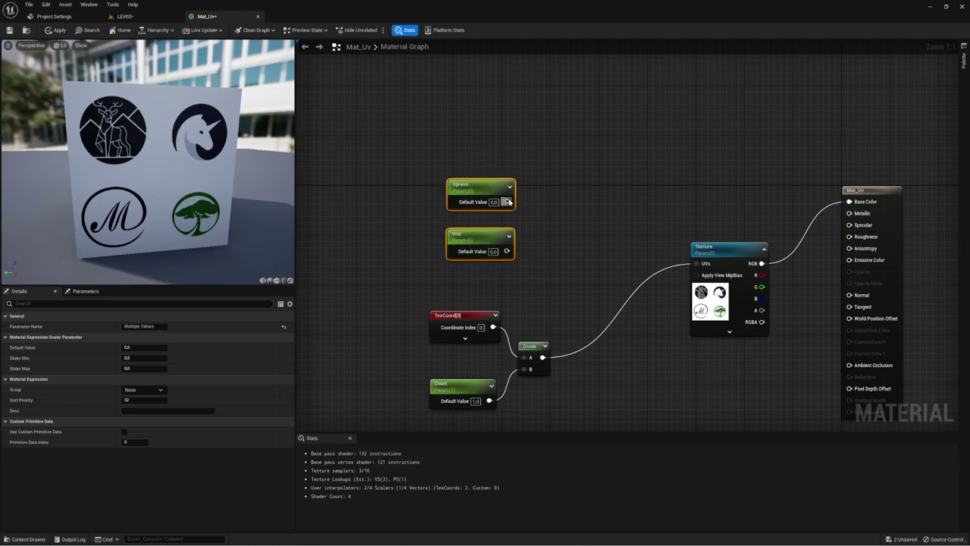
left_click_drag(507, 201, 544, 221)
type("app")
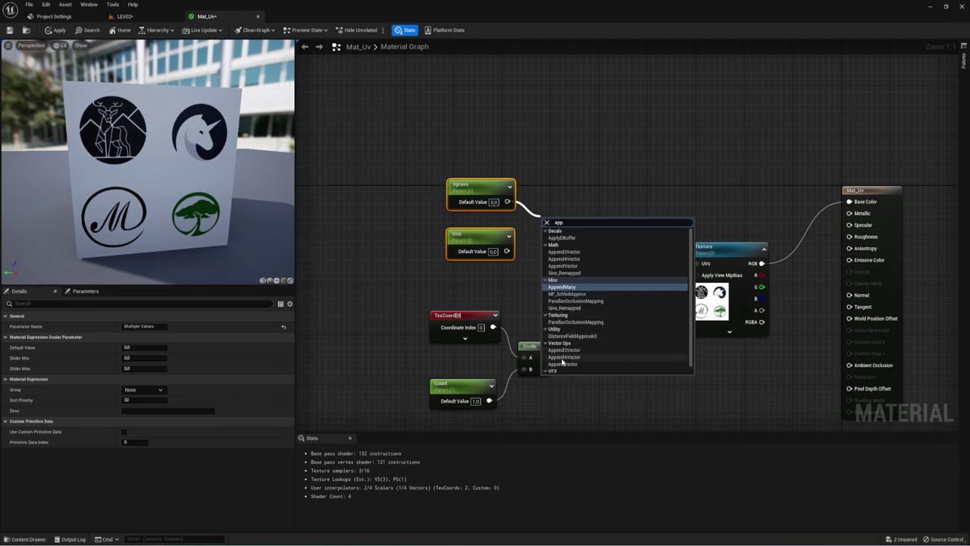
Place an Append node combining Vpravo into A and Vniz into B.
left_click(565, 363)
mouse_move(545, 244)
left_mouse_down()
mouse_move(507, 251)
mouse_move(544, 219)
left_mouse_up()
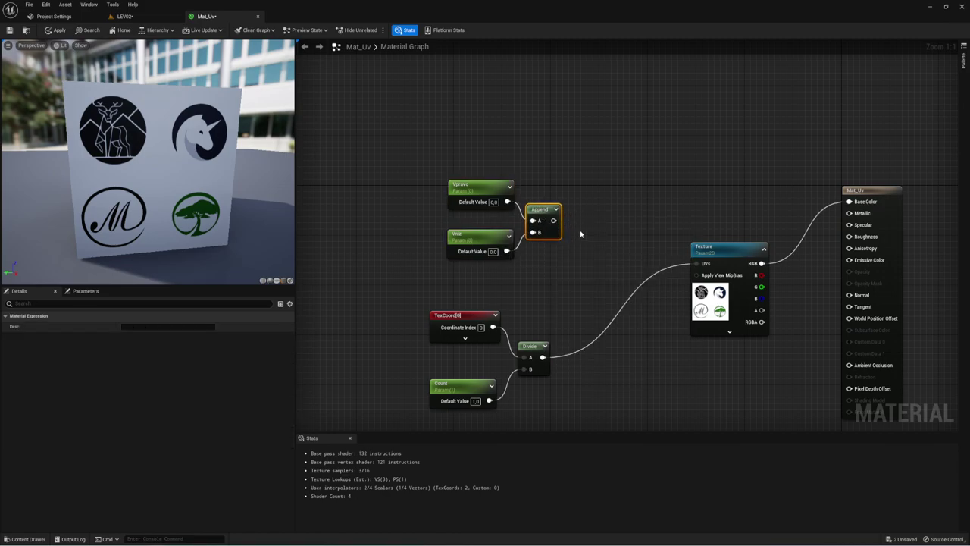
left_click_drag(385, 141, 558, 273)
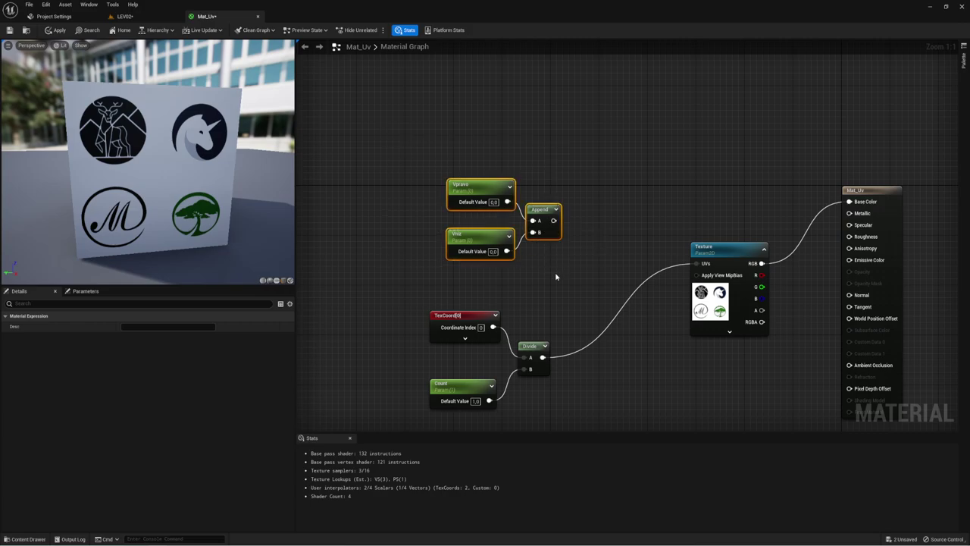
mouse_move(414, 290)
left_mouse_down()
mouse_move(495, 374)
mouse_move(550, 409)
left_mouse_up()
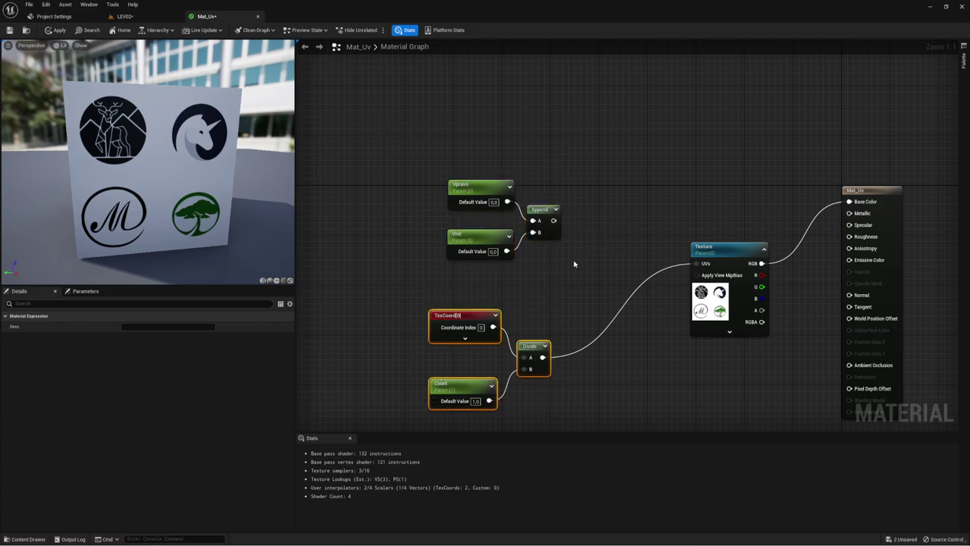
Add the Append result to the Divide output and feed the sum into the Texture UVs.
left_click_drag(553, 221, 595, 269)
type("ad")
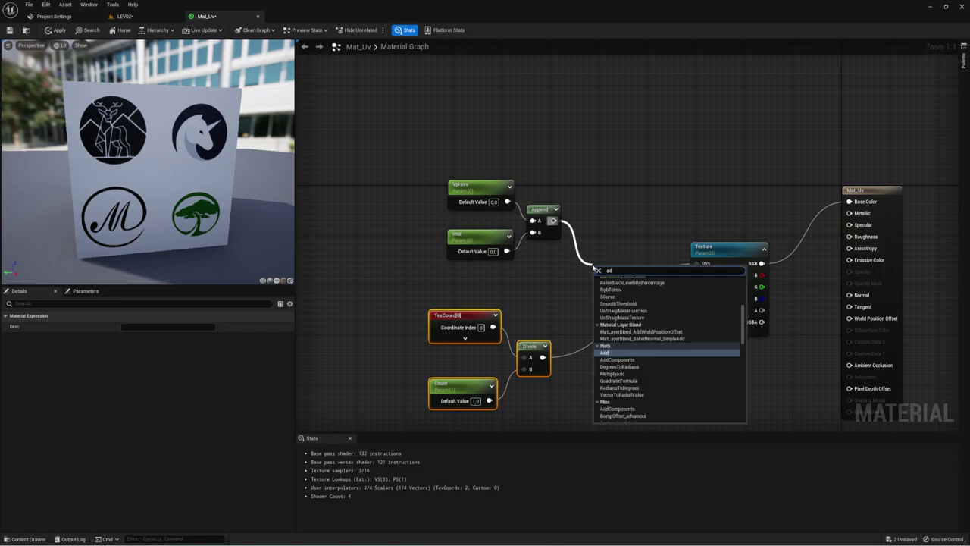
type("d")
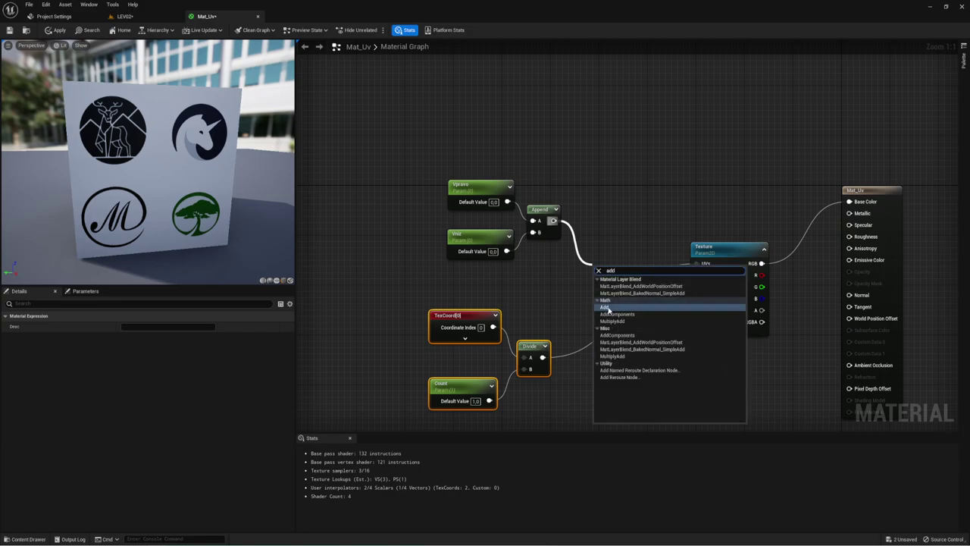
left_click(608, 310)
left_click_drag(599, 293, 542, 357)
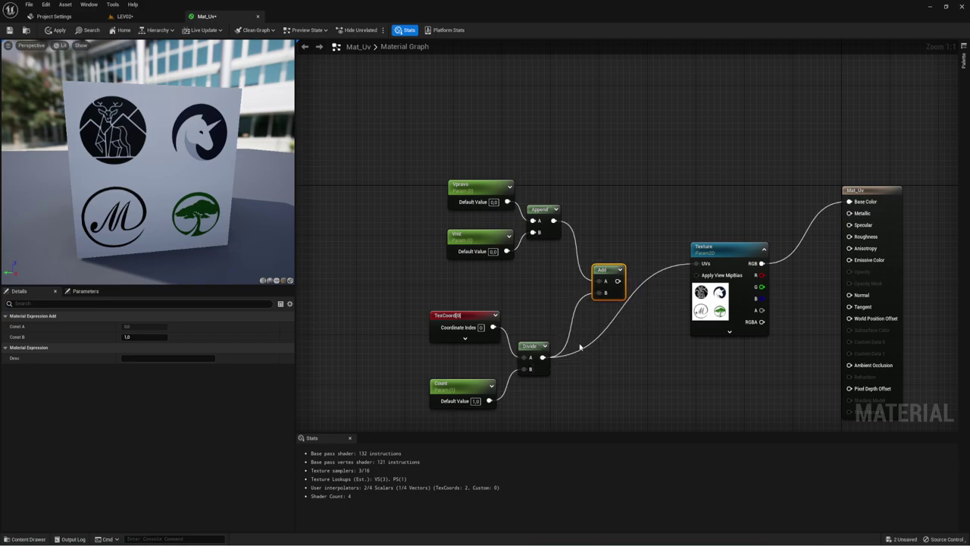
left_click_drag(617, 281, 693, 263)
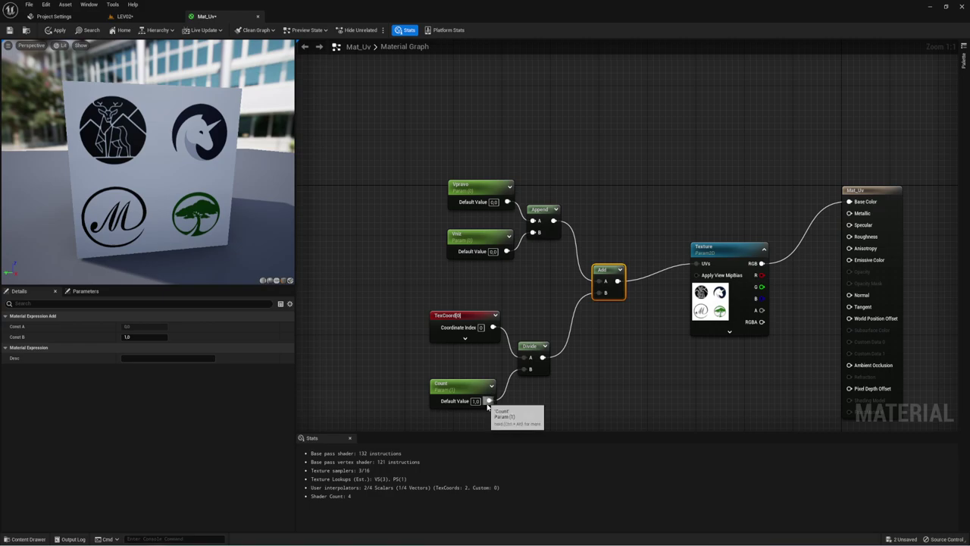
Move the seven UV parameter and math nodes up and right toward the Texture node.
left_click_drag(489, 417, 605, 216)
left_click_drag(606, 269, 648, 253)
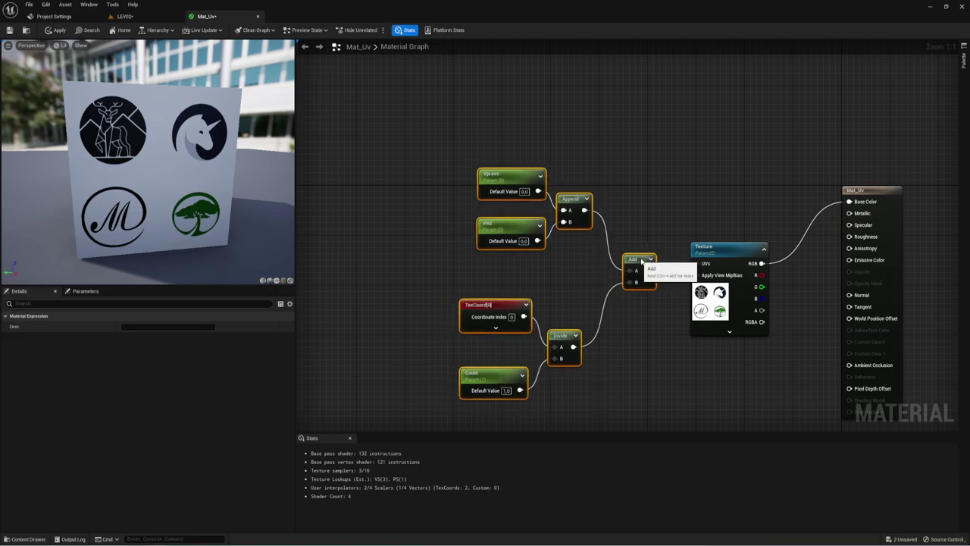
mouse_move(765, 339)
right_mouse_down()
mouse_move(667, 268)
mouse_move(685, 272)
right_mouse_up()
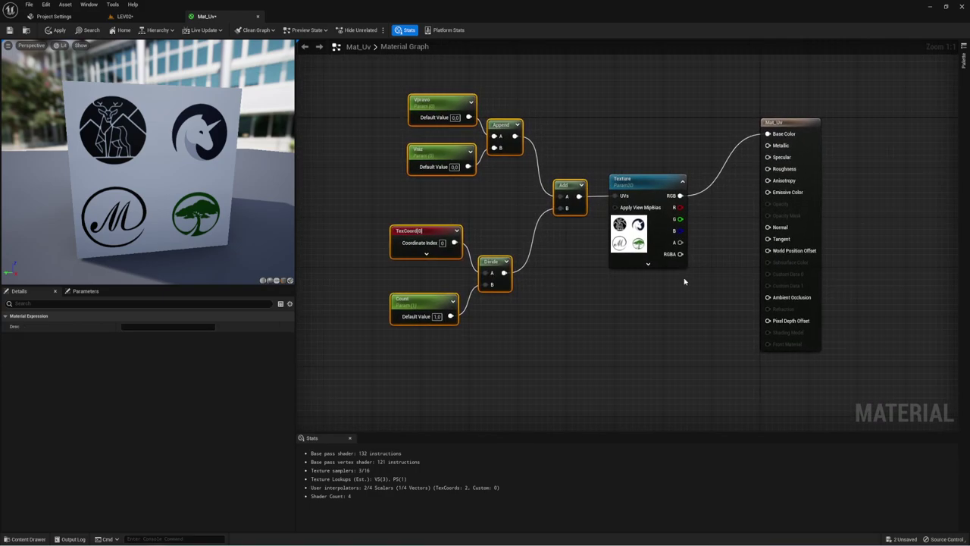
Set the Vpravo and Vniz default values to 1.0.
left_click(493, 182)
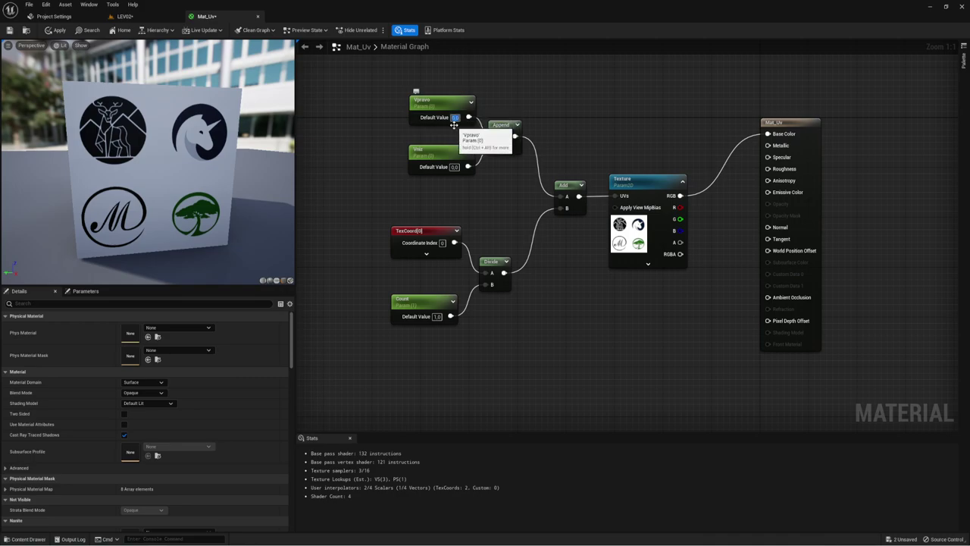
type("1")
key("Return")
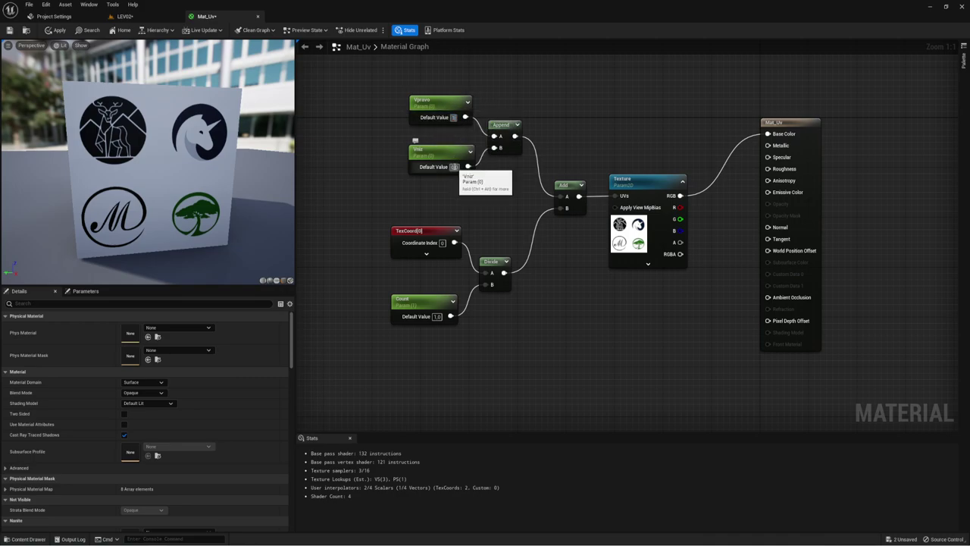
left_click(453, 167)
type("1")
key("Return")
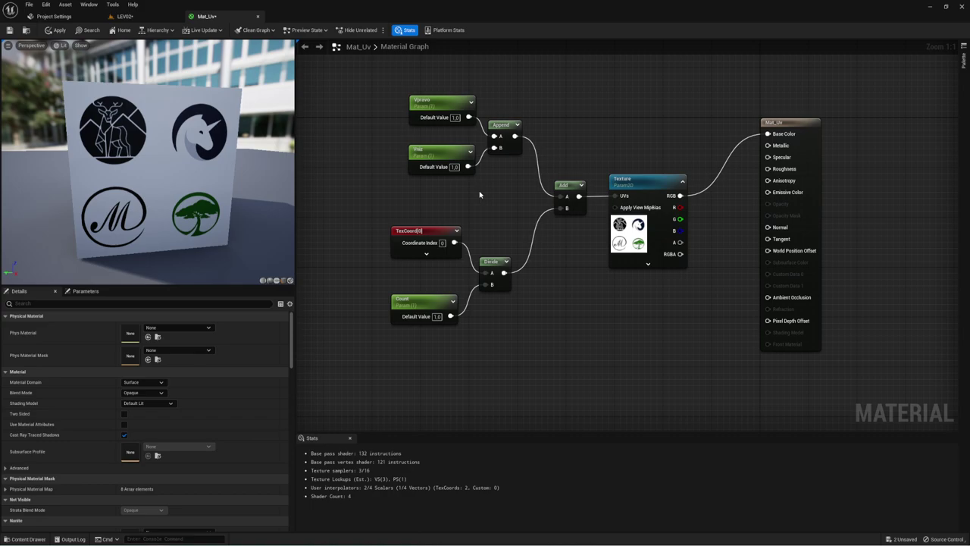
Save Mat_Uv and return to the LEV02 level.
left_click(9, 30)
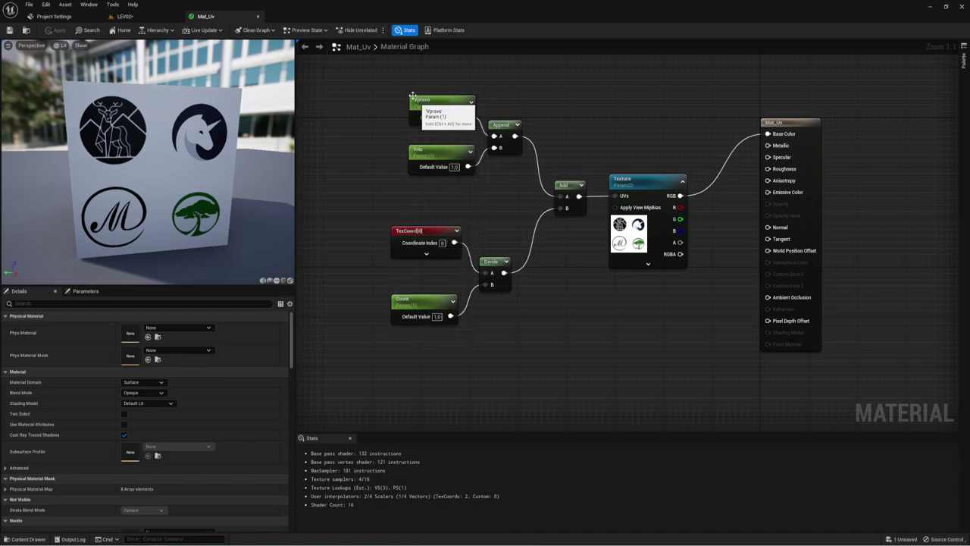
left_click_drag(375, 97, 436, 195)
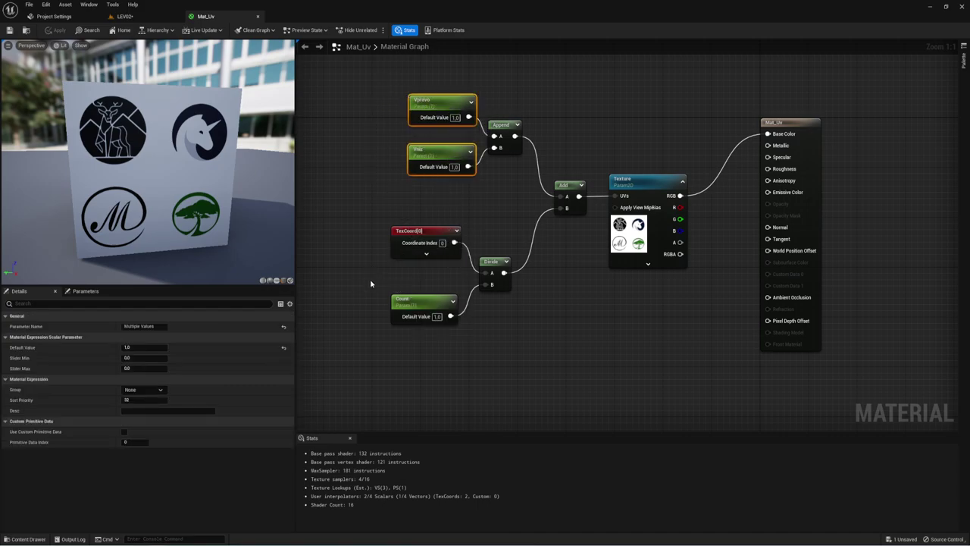
left_click_drag(370, 284, 416, 331, "shift")
left_click_drag(622, 307, 653, 102, "shift")
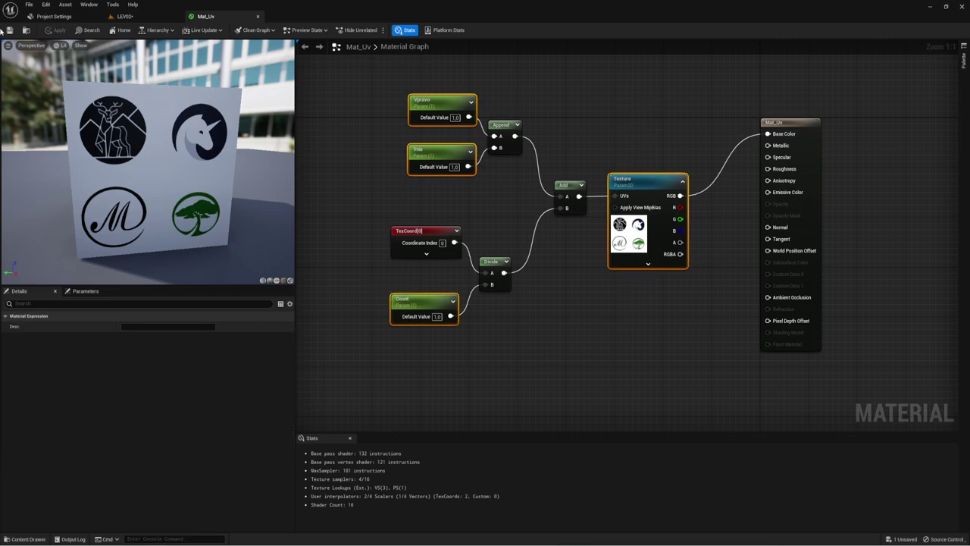
left_click(144, 16)
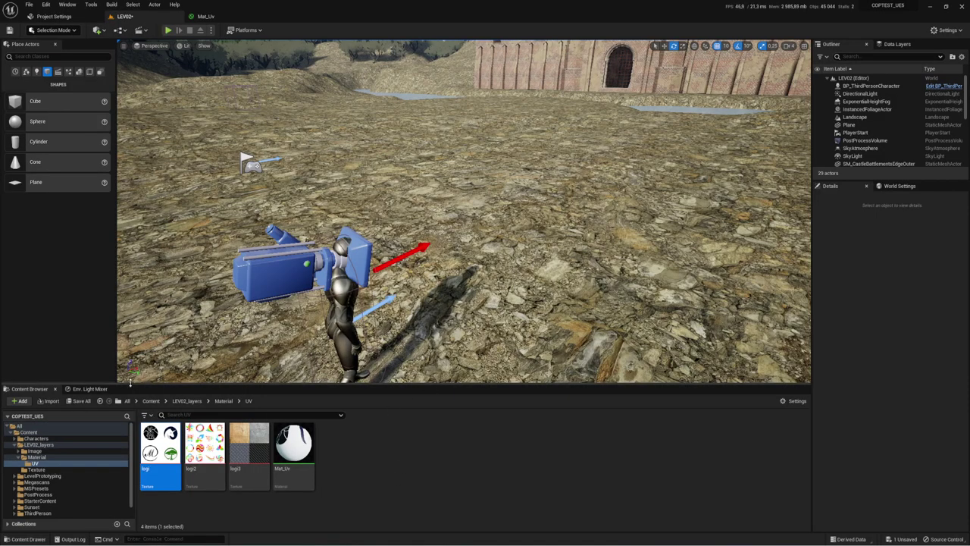
Place a cube and a plane, raise the plane to Z 300, scale it 1.75, and give the cube Mat_Uv.
mouse_move(45, 105)
left_mouse_down()
mouse_move(489, 197)
mouse_move(489, 160)
left_mouse_up()
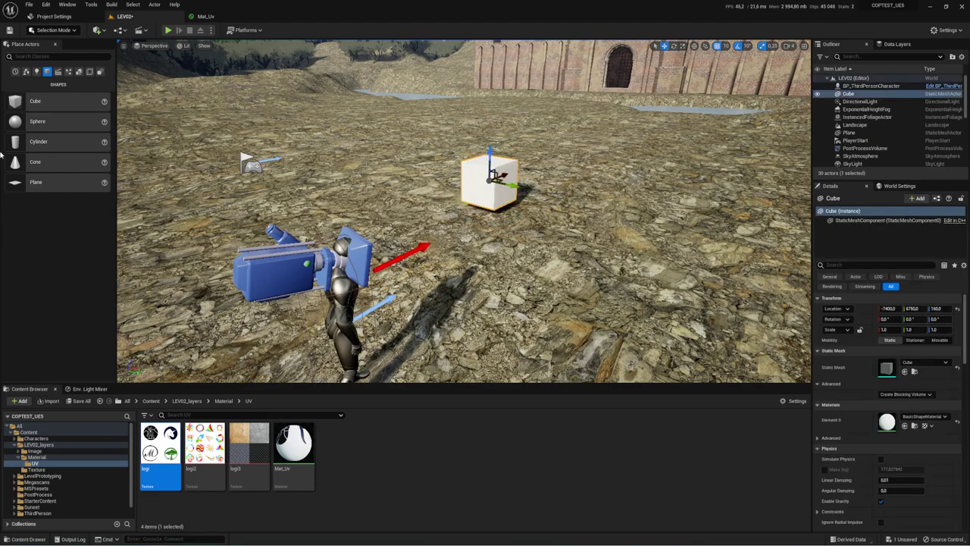
left_click_drag(36, 184, 444, 197)
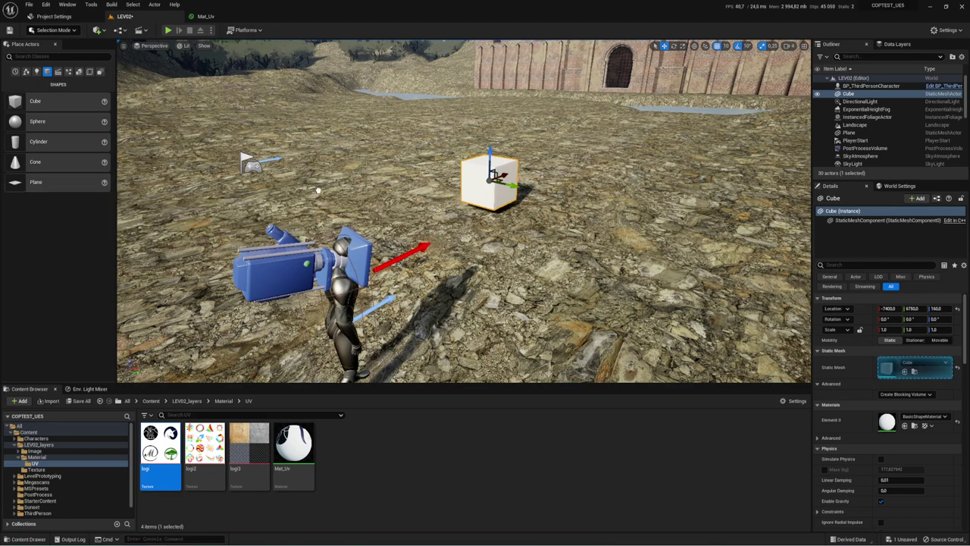
left_click_drag(470, 241, 456, 250)
key("e")
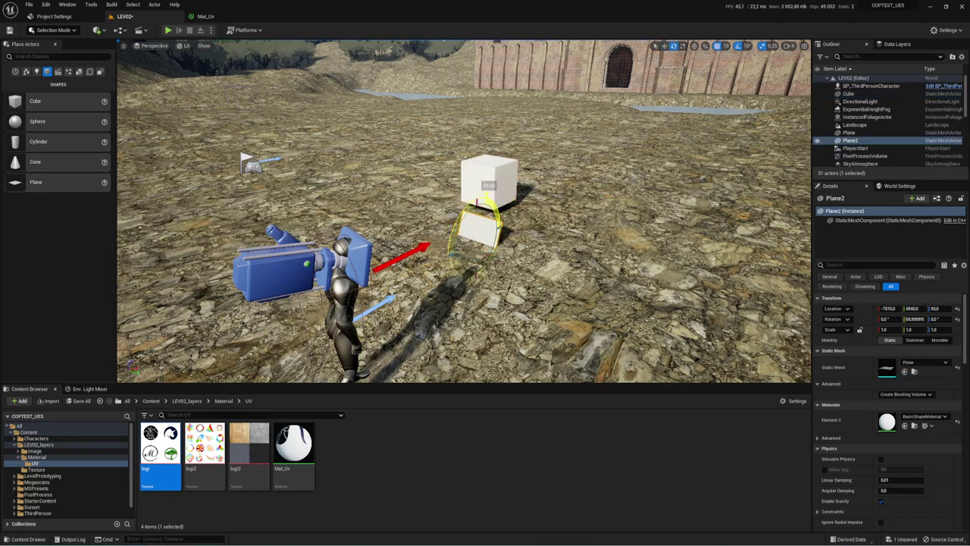
key("w")
mouse_move(501, 202)
left_mouse_down()
mouse_move(503, 99)
mouse_move(545, 127)
mouse_move(577, 111)
left_mouse_up()
key("r")
key("w")
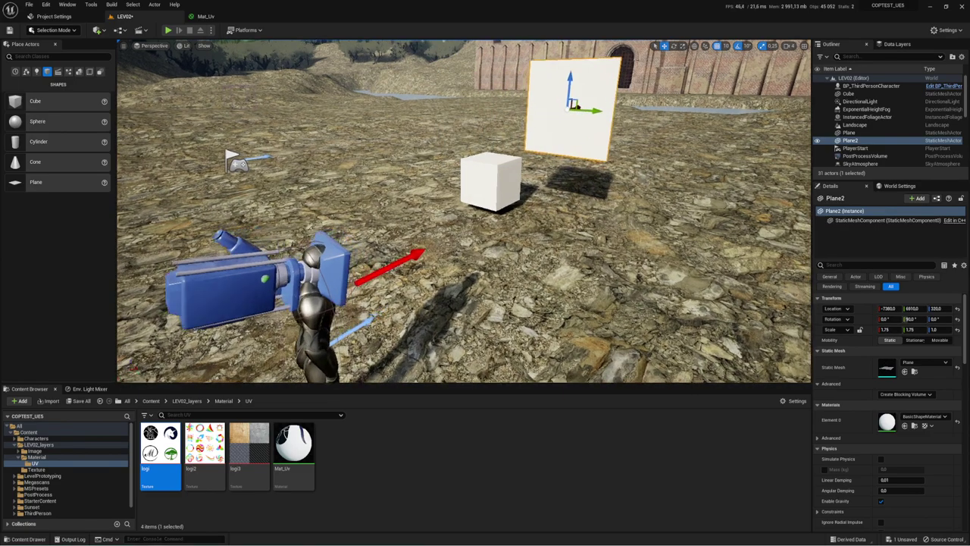
key("f")
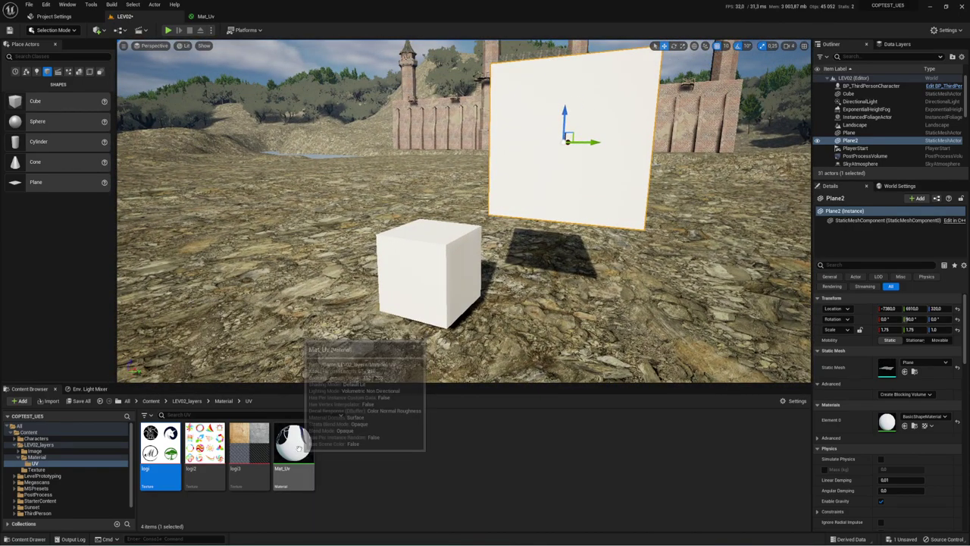
left_click_drag(301, 441, 423, 284)
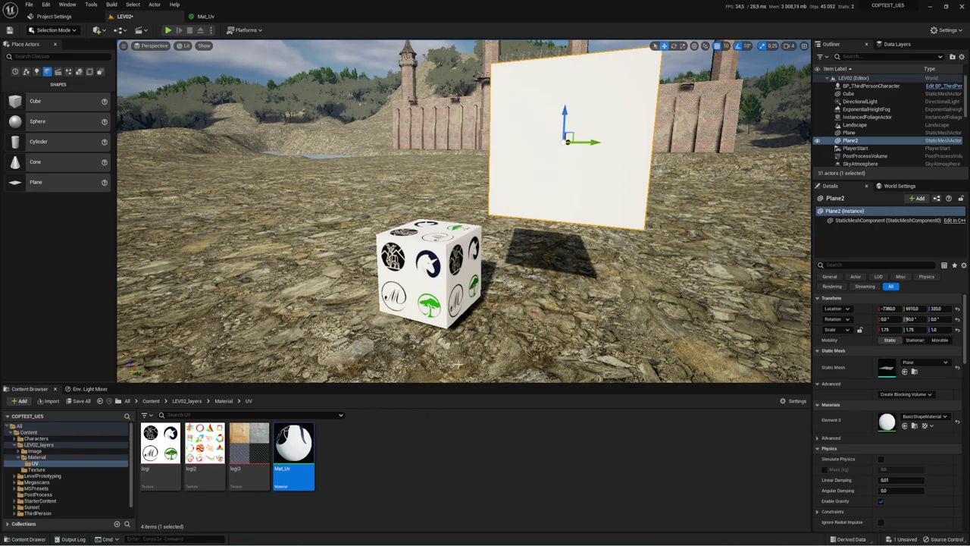
Create Mat_Uv_Inst from Mat_Uv and open it in a floating, enlarged editor window.
key("f")
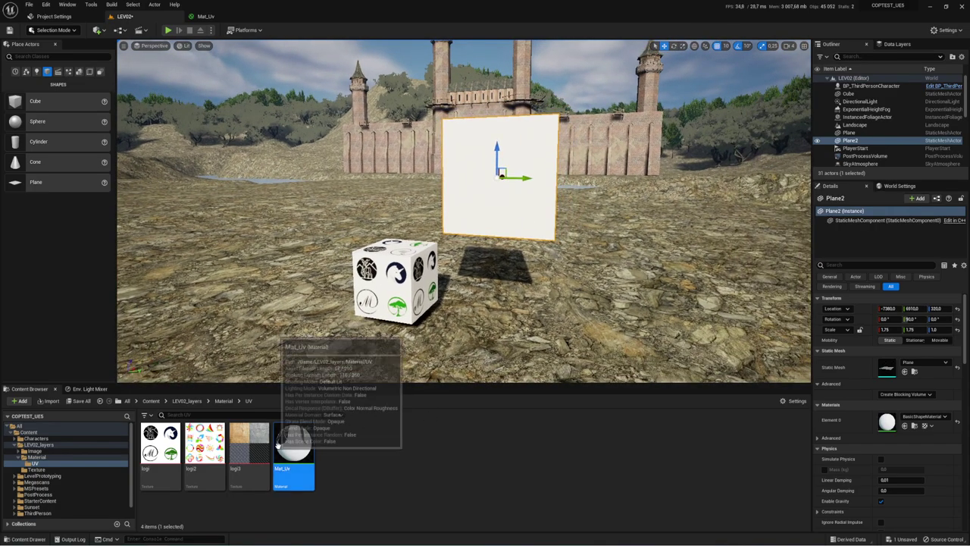
right_click(300, 447)
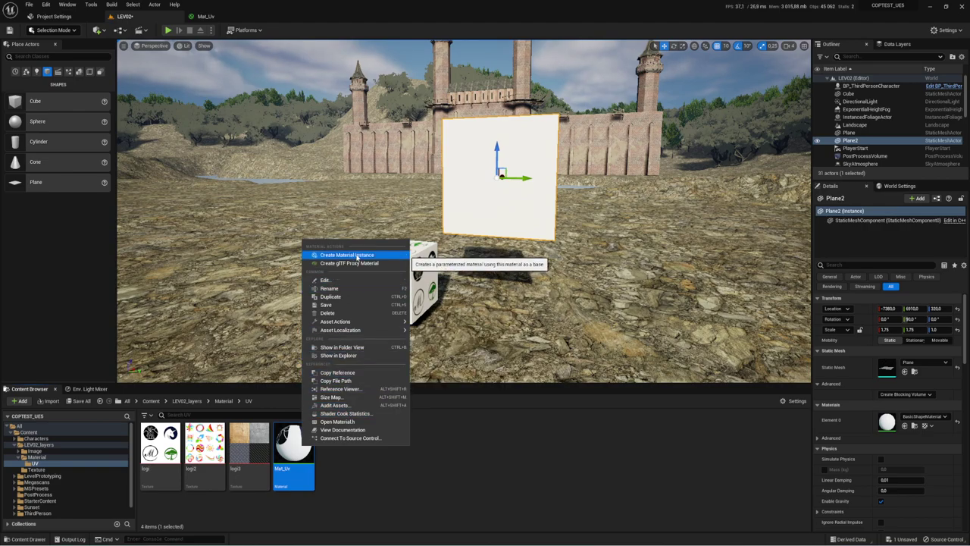
left_click(357, 256)
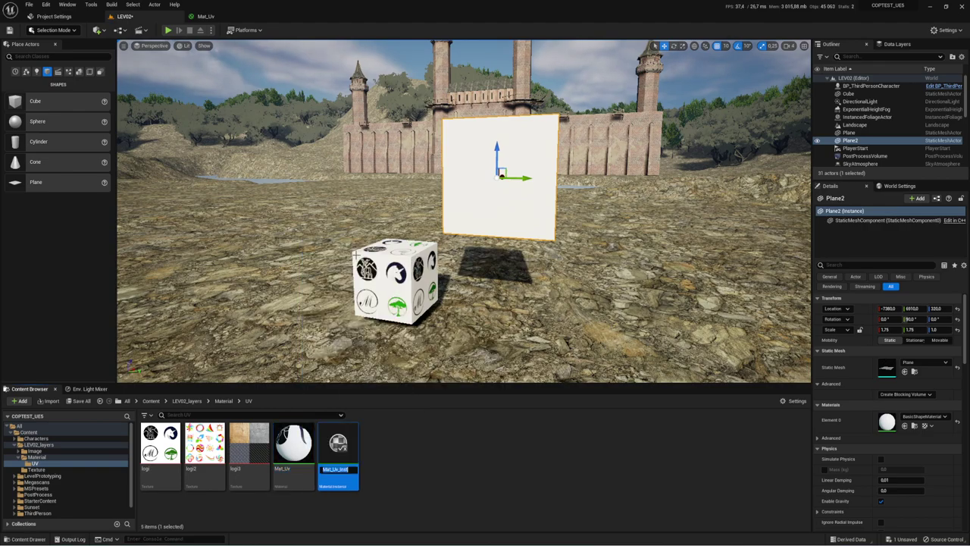
double_click(351, 446)
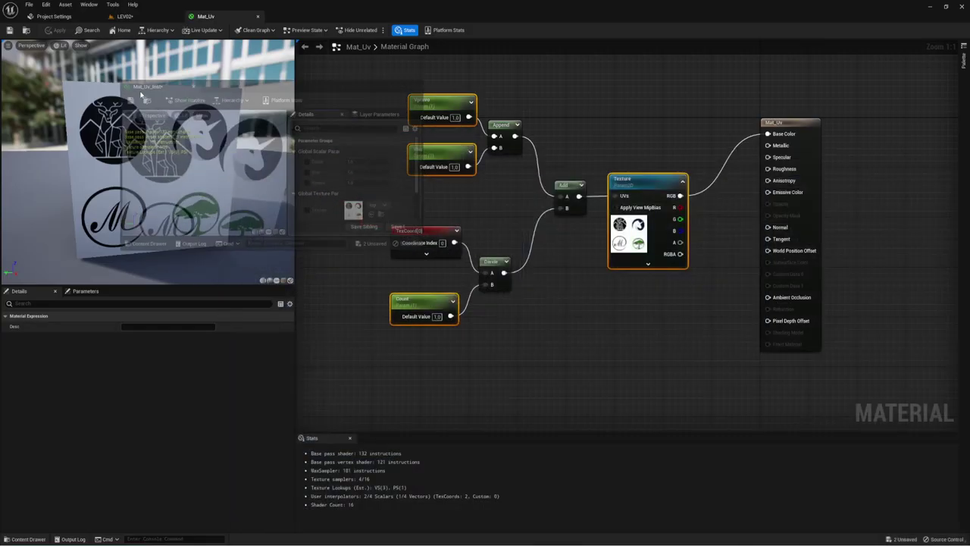
left_click_drag(287, 17, 127, 119)
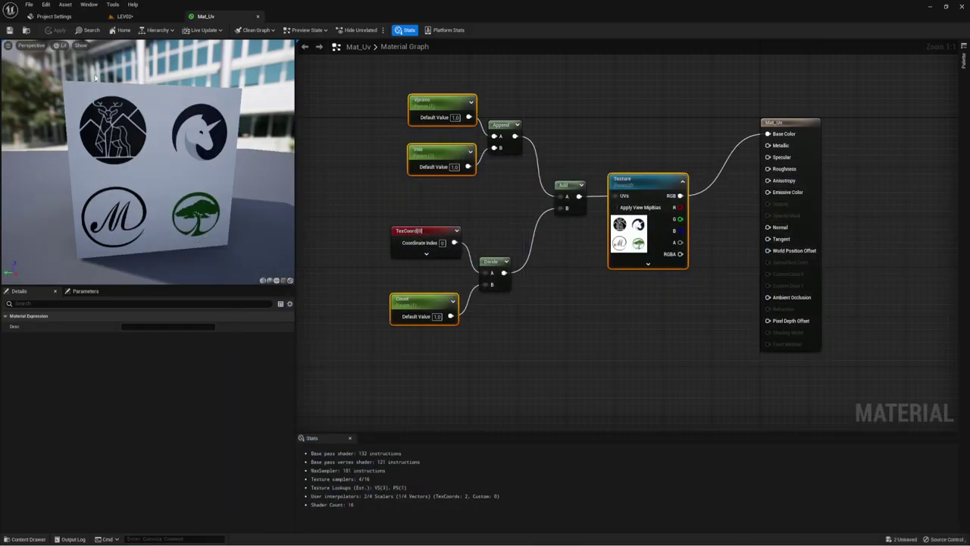
left_click(119, 15)
left_click_drag(226, 106, 174, 74)
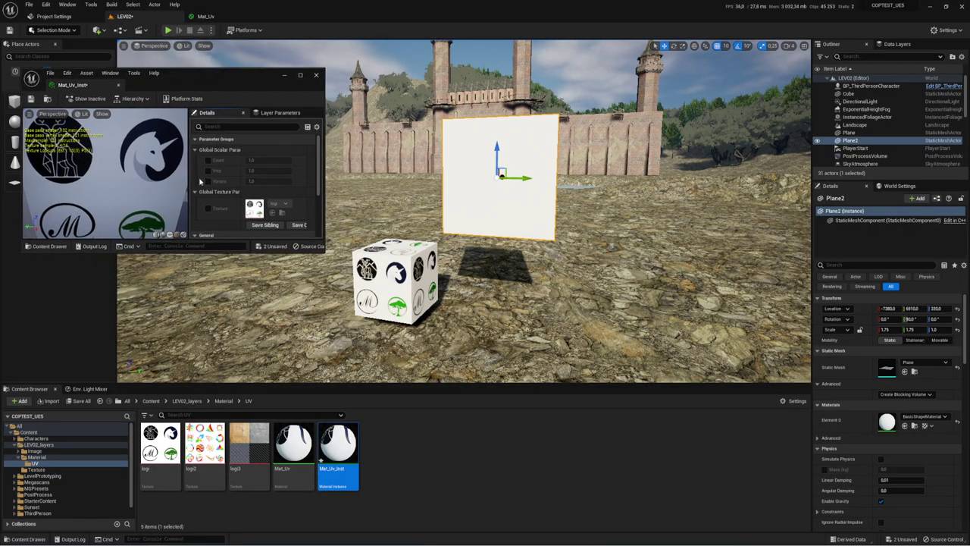
left_click_drag(206, 251, 205, 389)
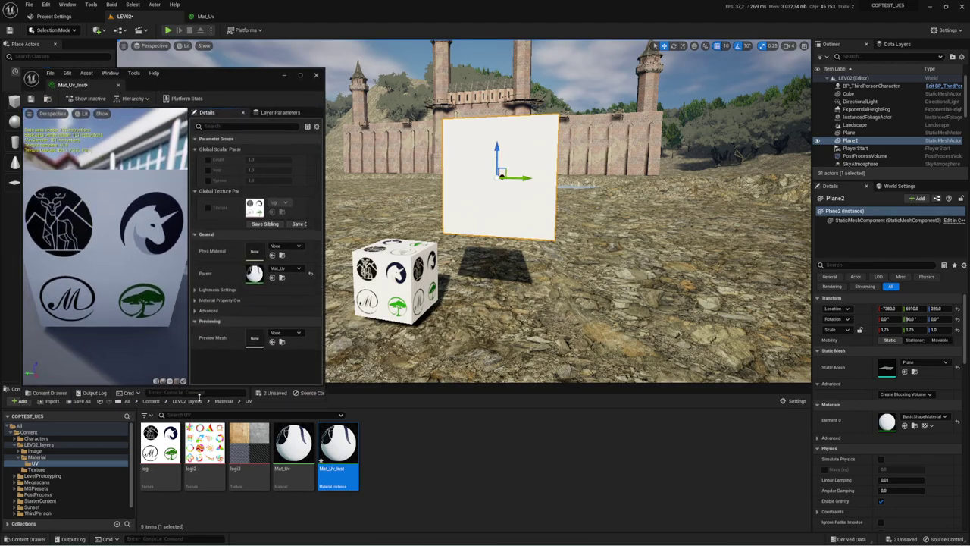
Apply Mat_Uv_Inst to the plane and rotate the plane about 45 degrees.
left_click_drag(338, 453, 472, 255)
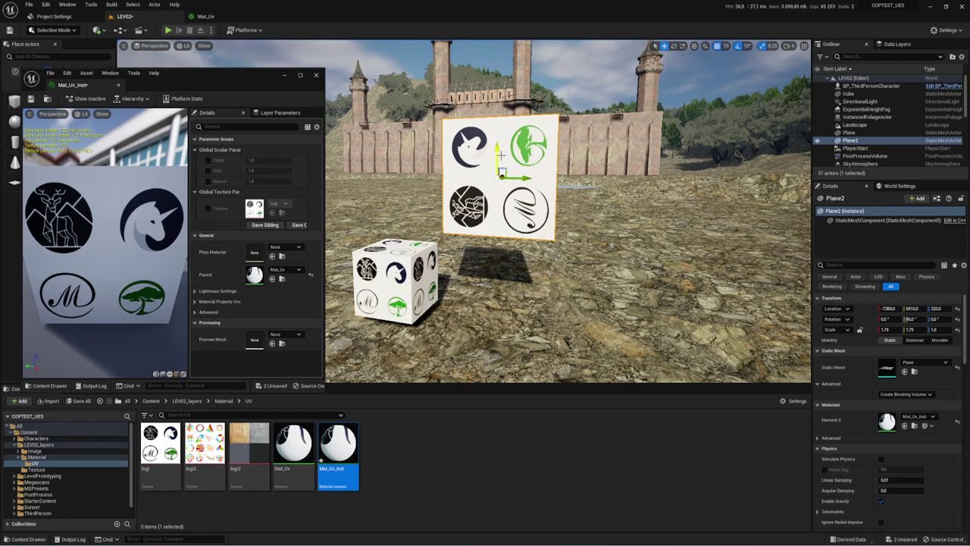
key("e")
mouse_move(527, 148)
left_mouse_down()
mouse_move(531, 135)
mouse_move(555, 180)
left_mouse_up()
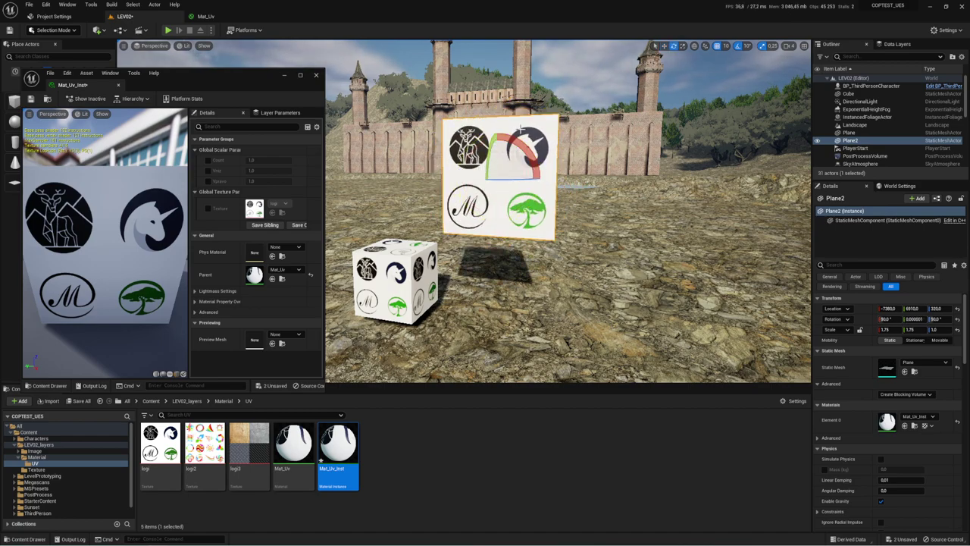
Enable the Count, Vniz, Vpravo and Texture parameter overrides in Mat_Uv_Inst.
left_click(208, 160)
left_click(208, 171)
left_click(208, 181)
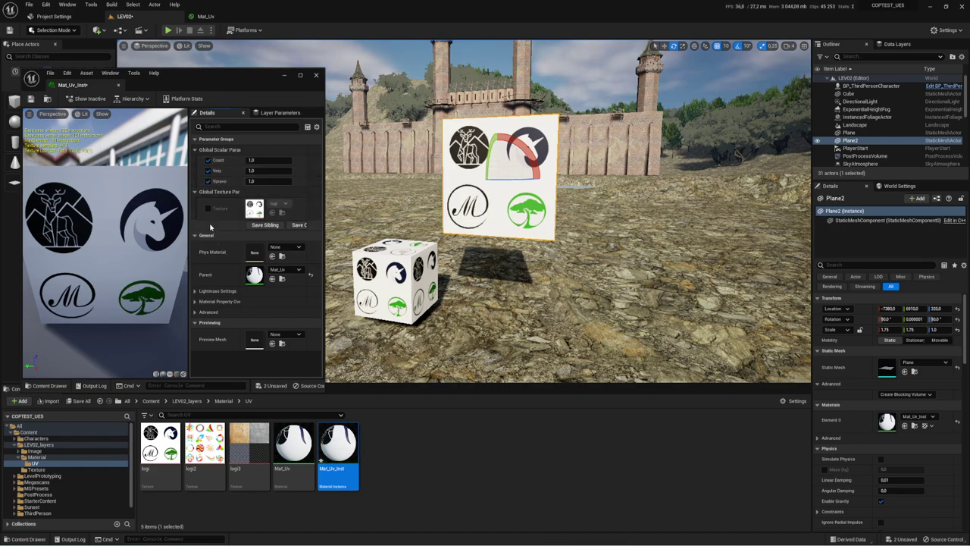
left_click(207, 208)
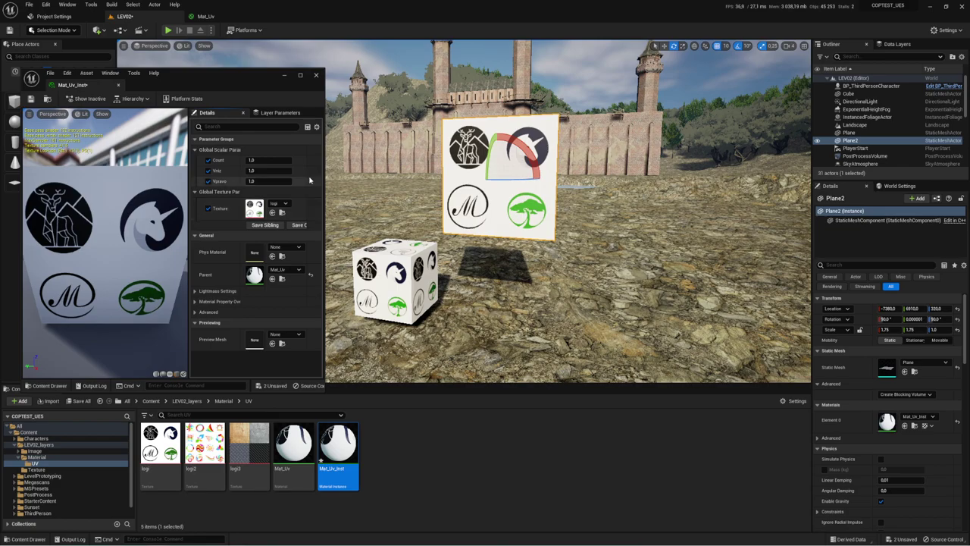
left_click_drag(187, 191, 174, 191)
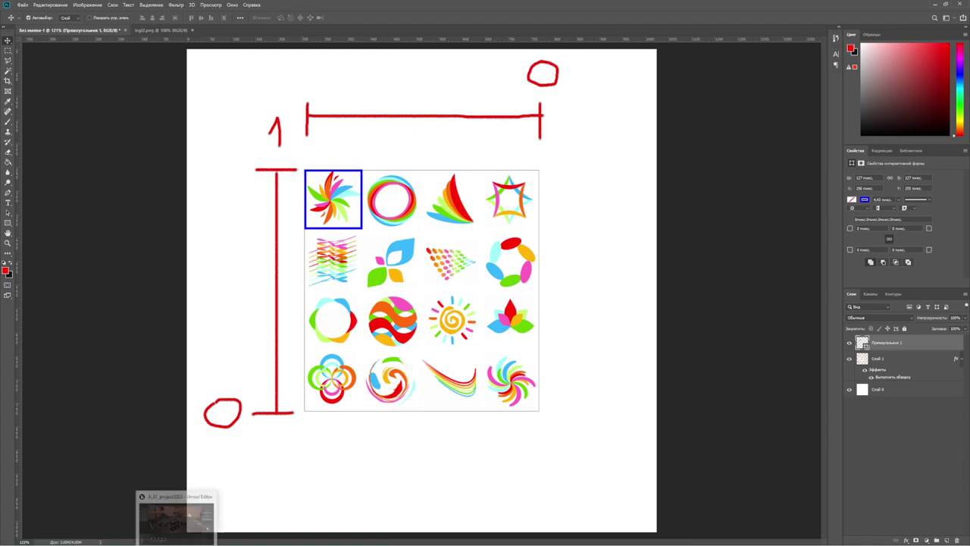
Switch from the Photoshop atlas sketch back to the Unreal Engine editor.
left_click(171, 520)
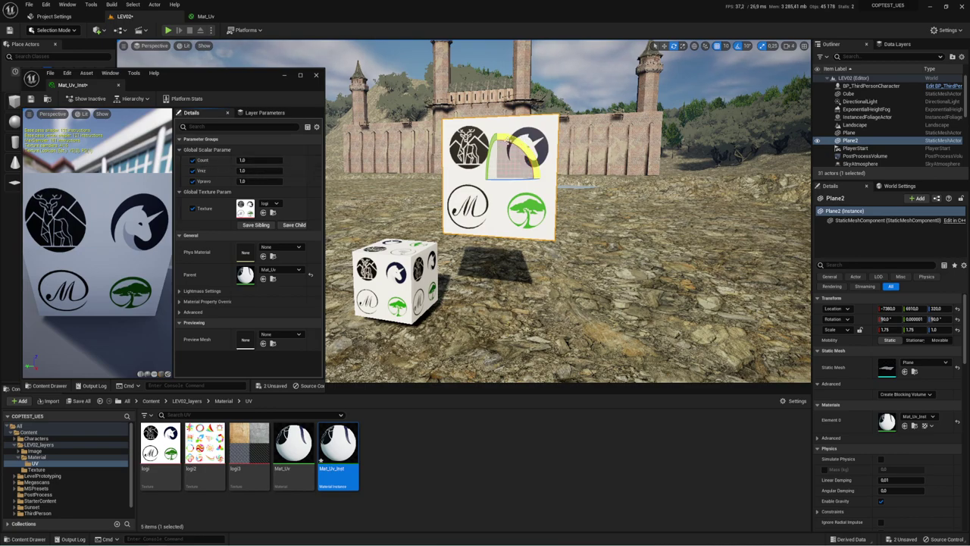
Set Mat_Uv_Inst's Count value to 2.0.
left_click(253, 161)
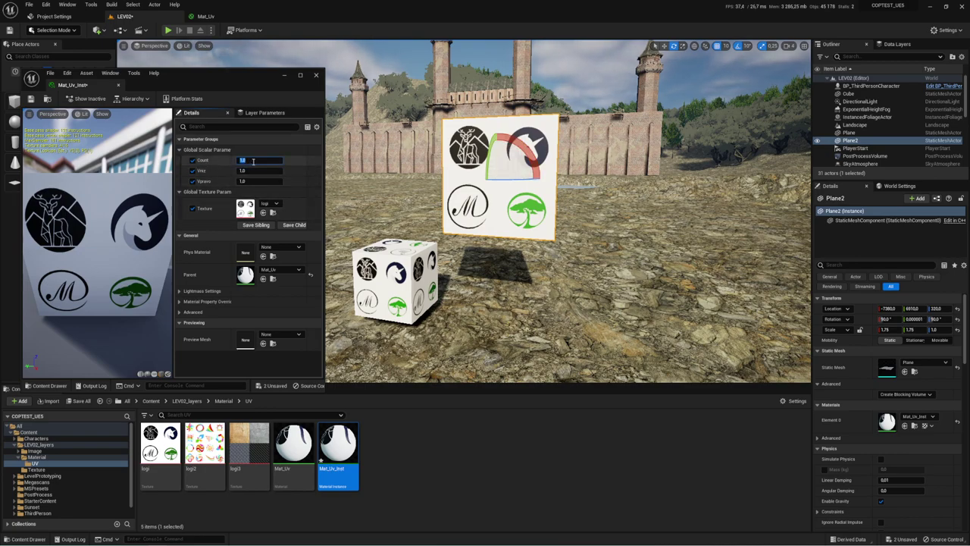
type("2")
key("Tab")
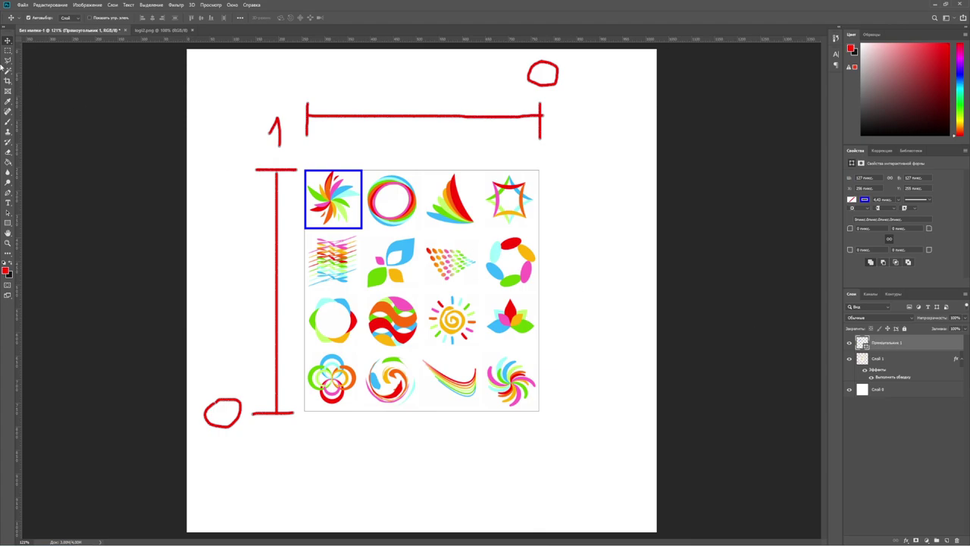
Nudge the blue frame past the ring and leaf logos onto the wave-ball logo (row 3, column 2).
key("shift+Right")
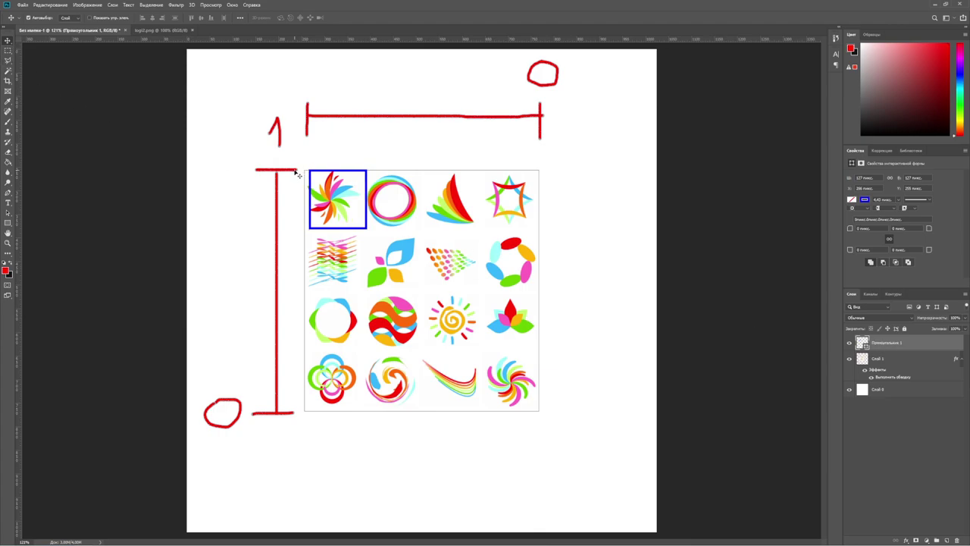
key("shift+Right")
key("shift+Right")
key("shift+Right")
key("shift+Right")
key("shift+Right")
key("shift+Right")
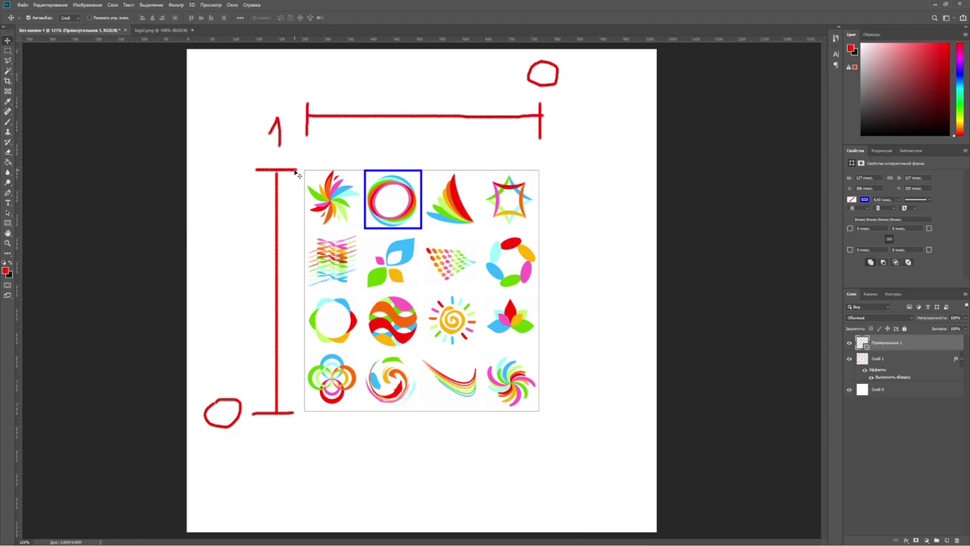
key("shift+Left")
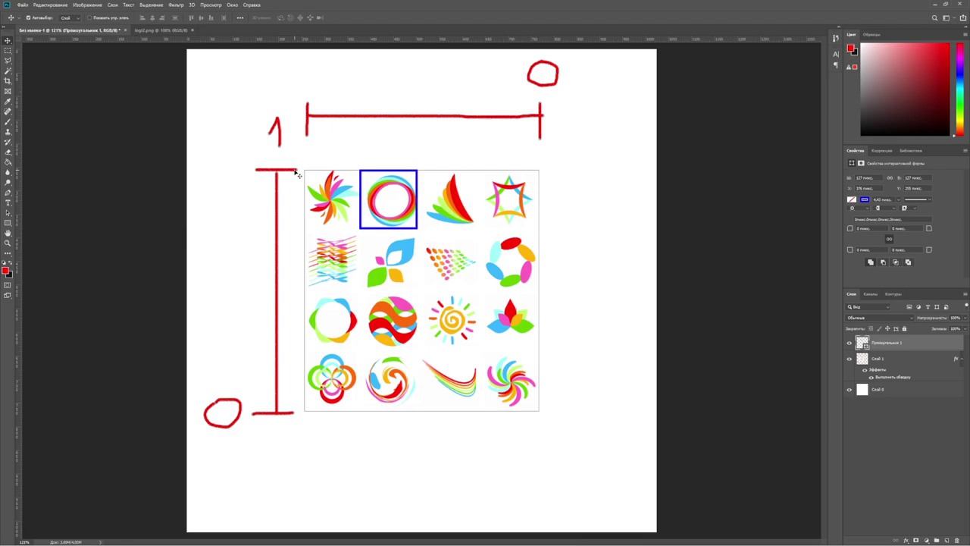
key("shift+Down")
key("shift+Down")
key("shift+Down")
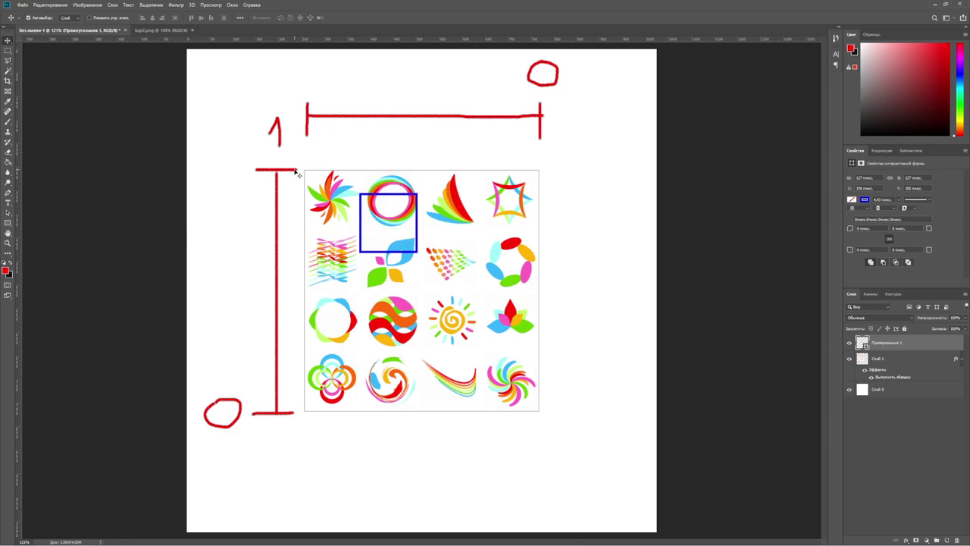
key("shift+Down")
key("shift+Down")
key("shift+Down")
key("shift+Down")
key("shift+Down")
key("shift+Down")
key("shift+Down")
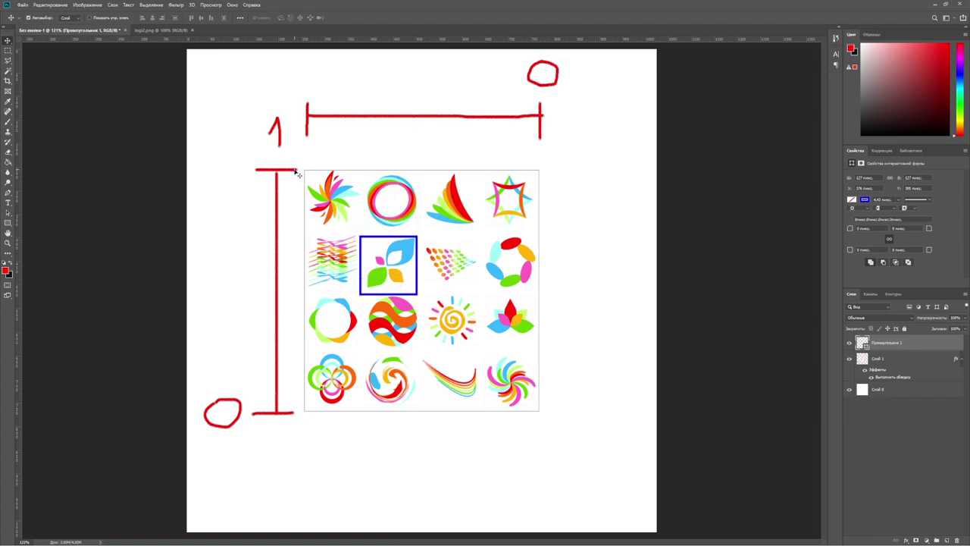
key("shift+Down")
key("shift+Down")
key("shift+Down")
key("shift+Down")
key("shift+Down")
key("shift+Down")
key("shift+Down")
key("shift+Down")
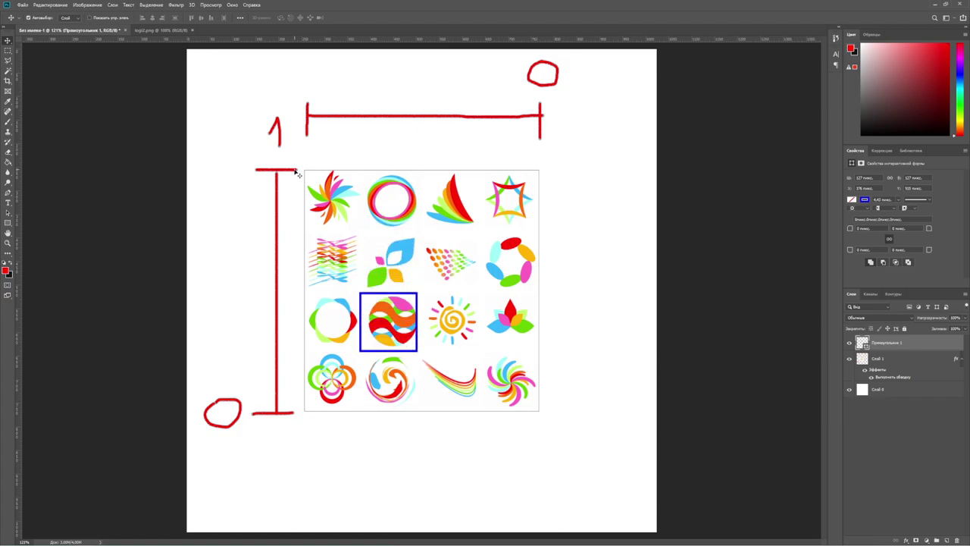
key("shift+Right")
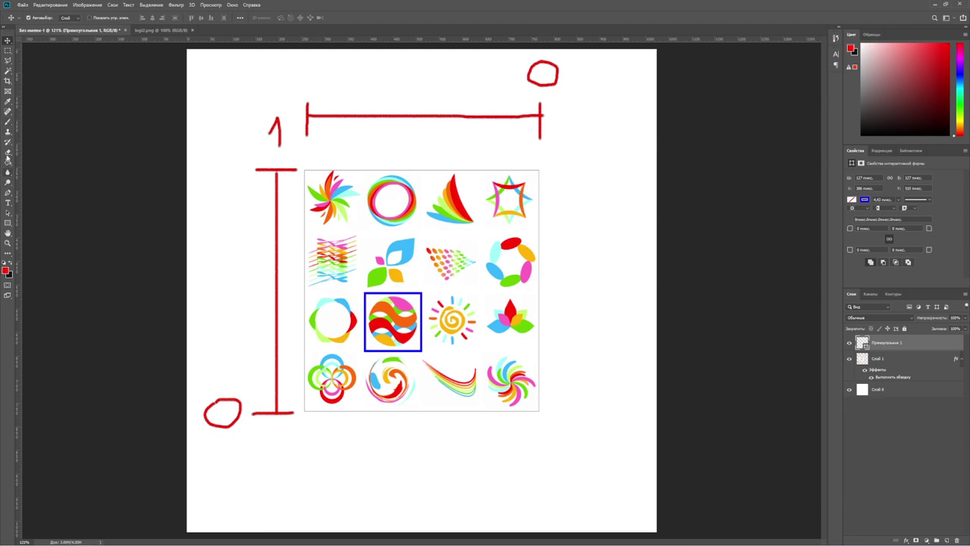
Set up a bright green brush on a new empty annotation layer.
left_click(7, 121)
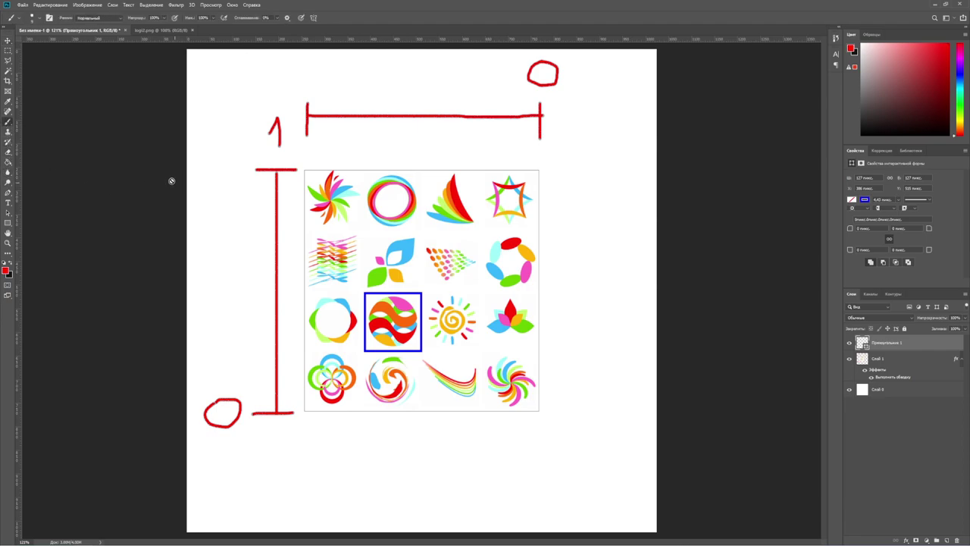
left_click(6, 270)
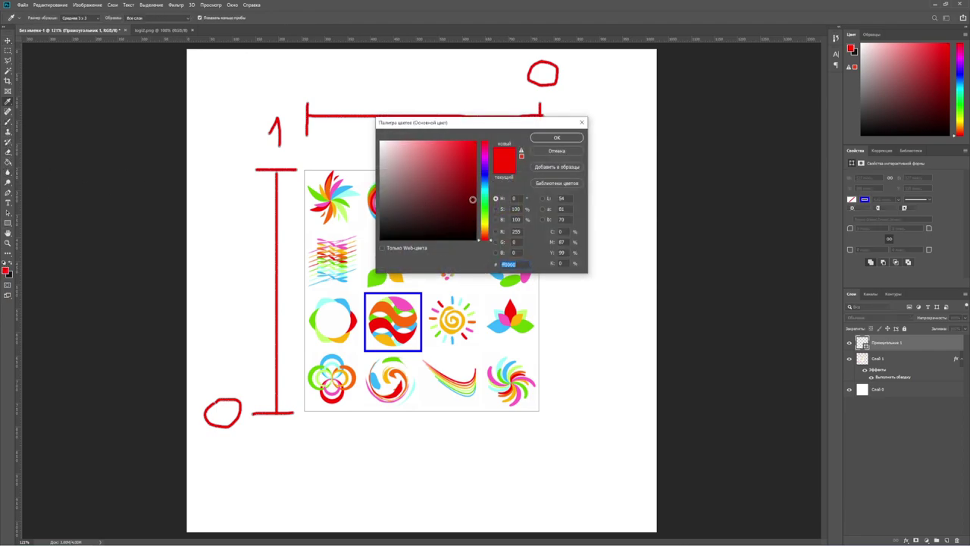
left_click(484, 205)
left_click(464, 151)
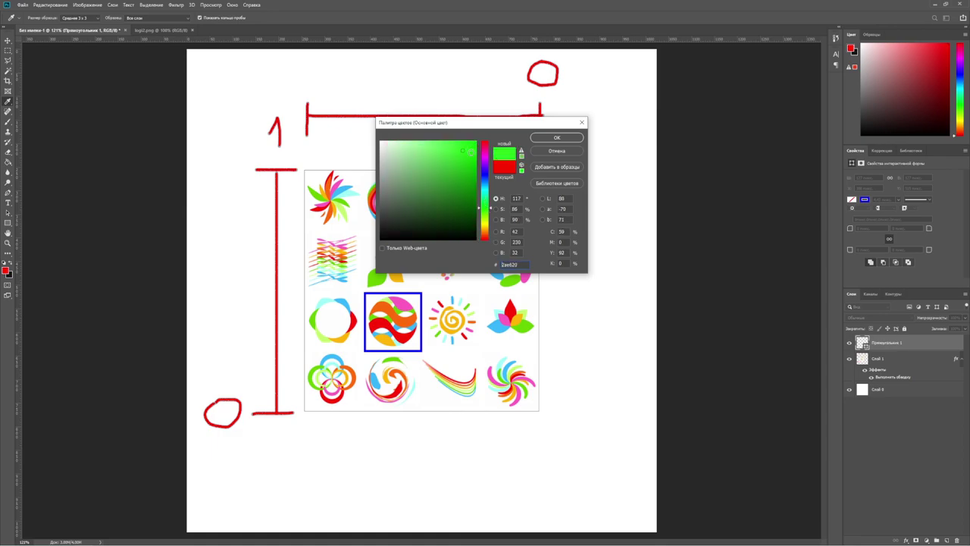
left_click(556, 137)
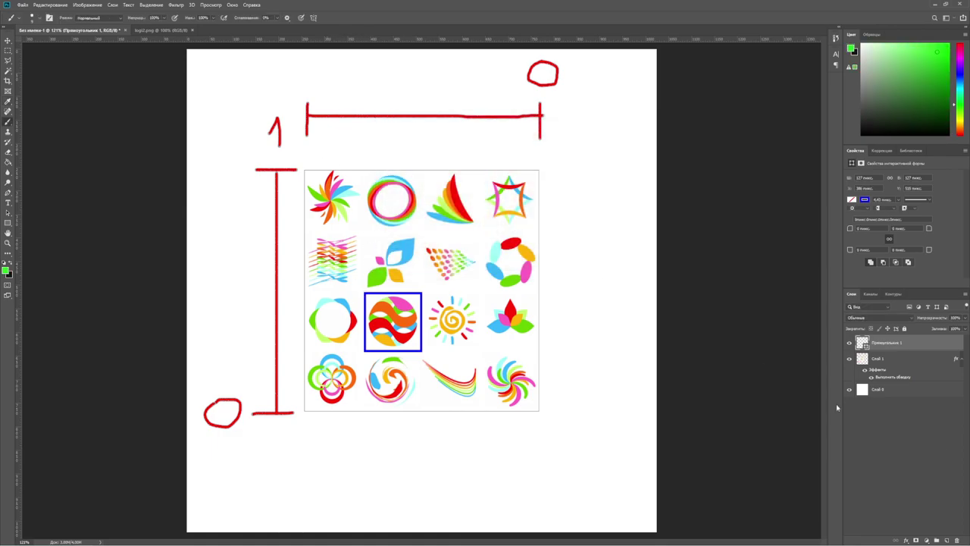
left_click(947, 541)
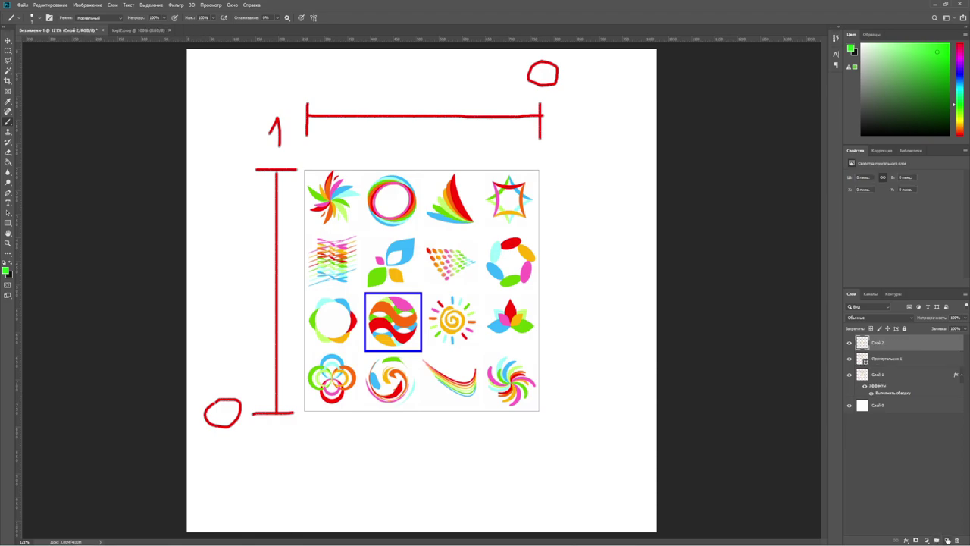
Draw a green line down to the framed logo with a label above it.
left_click_drag(364, 94, 366, 291)
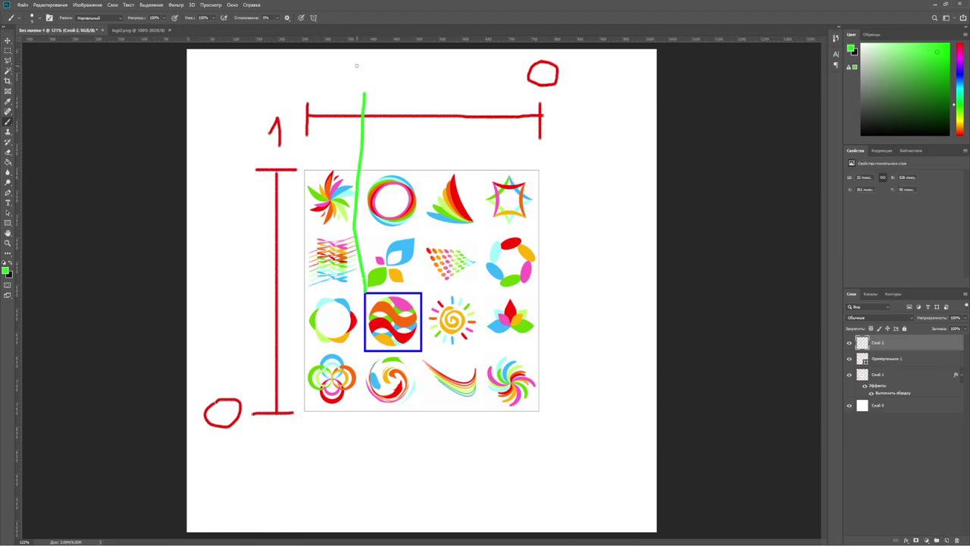
left_click_drag(356, 65, 401, 76)
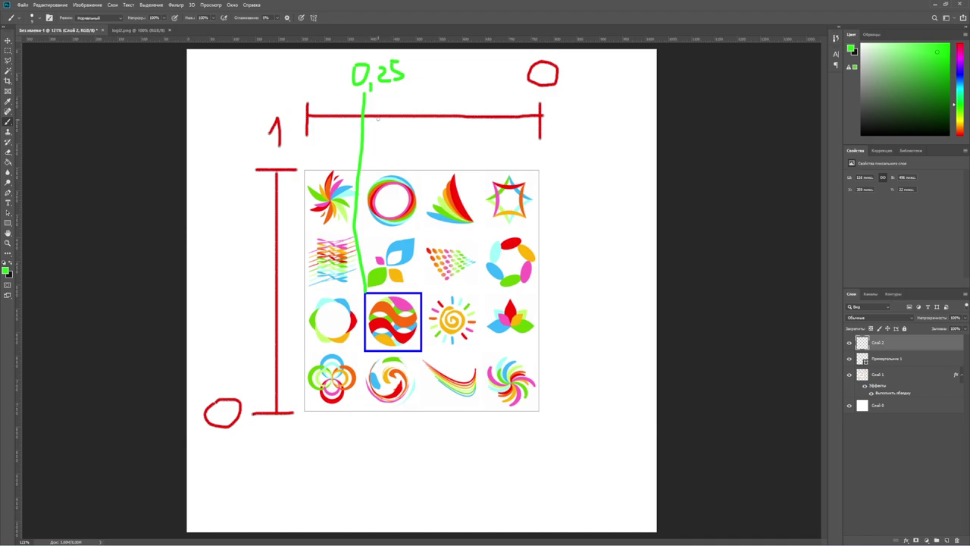
left_click_drag(389, 65, 387, 89)
key("ctrl+z")
key("ctrl+z")
key("ctrl+z")
Mark the scales' midpoints in green and label the vertical one 0,5.
mouse_move(432, 85)
left_mouse_down()
mouse_move(430, 97)
mouse_move(444, 93)
left_mouse_up()
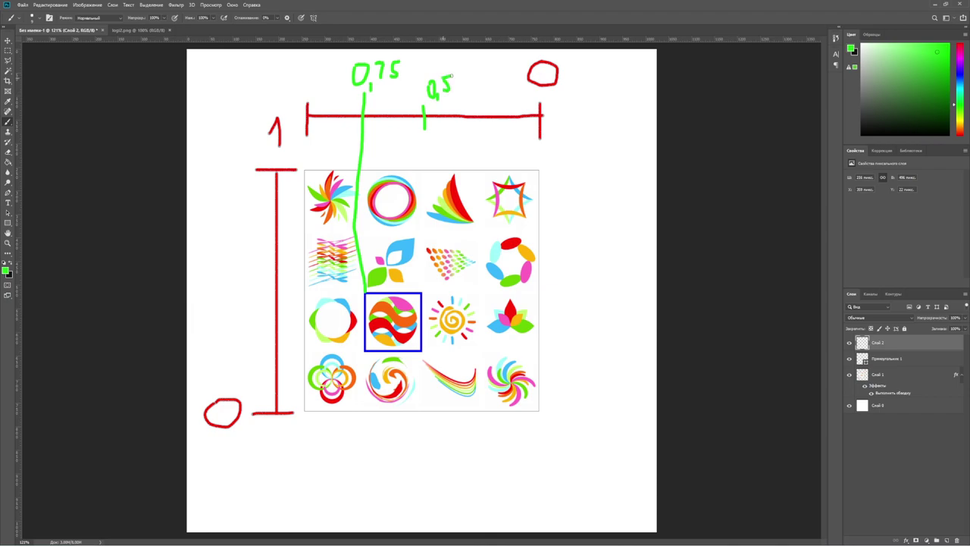
left_click_drag(264, 296, 295, 296)
mouse_move(214, 282)
left_mouse_down()
mouse_move(231, 304)
mouse_move(215, 287)
mouse_move(249, 296)
left_mouse_up()
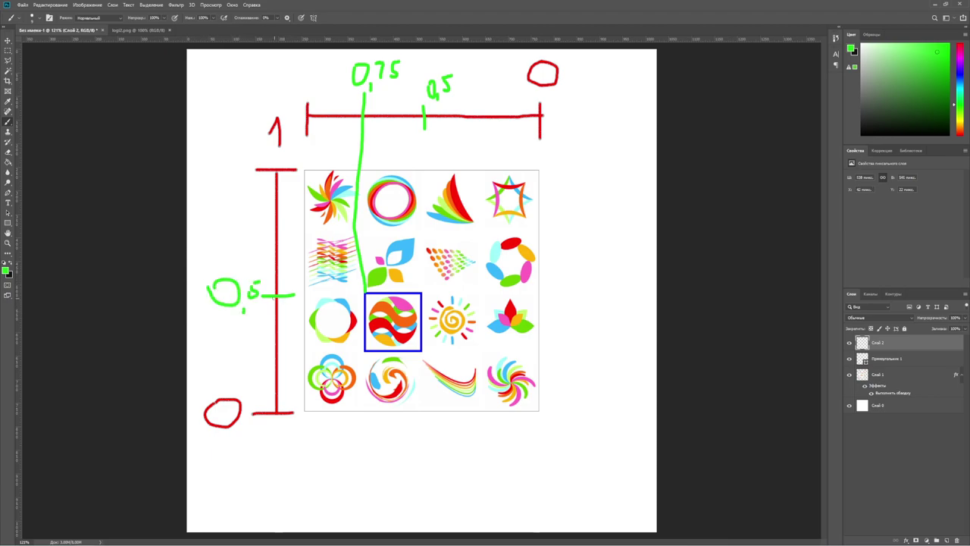
key("ctrl+z")
left_click_drag(251, 281, 250, 291)
Assign the logi2 atlas as the instance texture and set Count to 4.0.
left_click(231, 515)
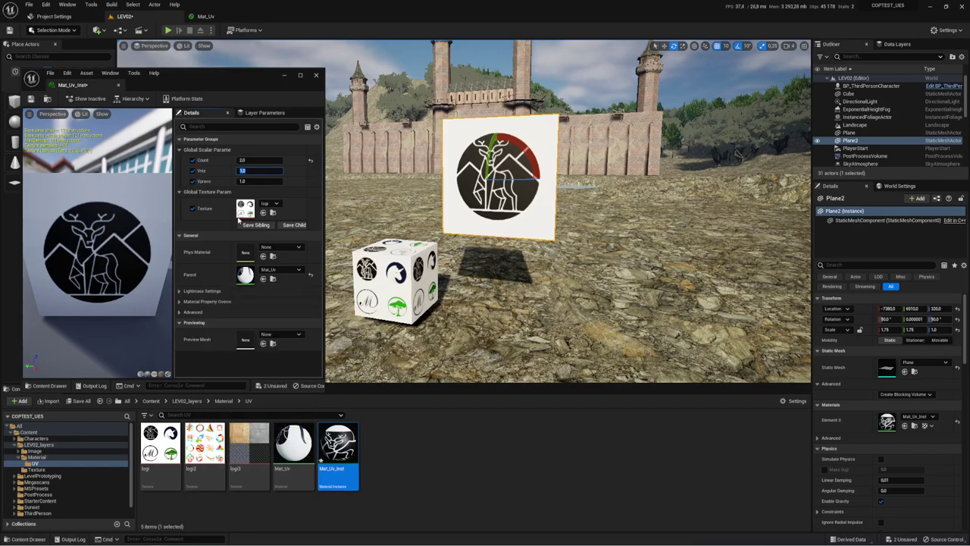
left_click_drag(205, 455, 240, 215)
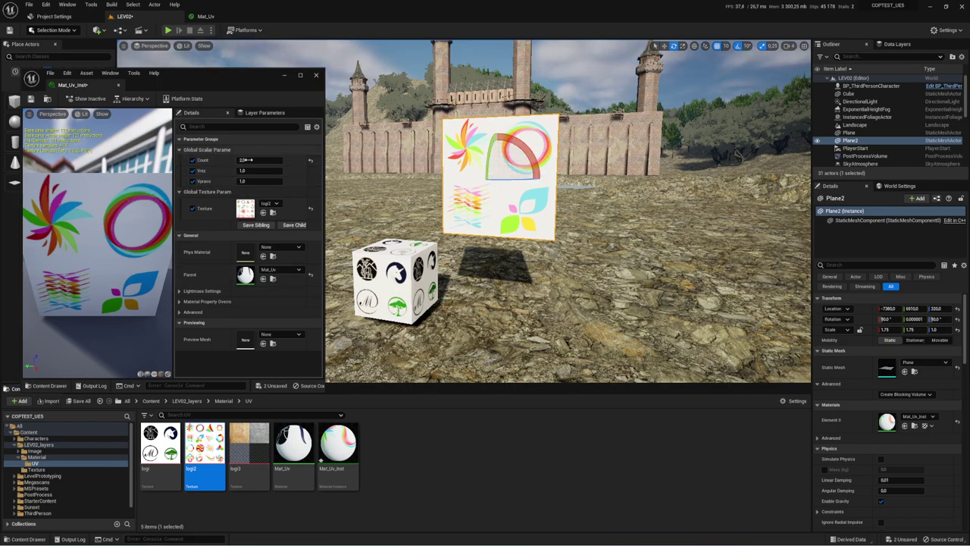
left_click(257, 160)
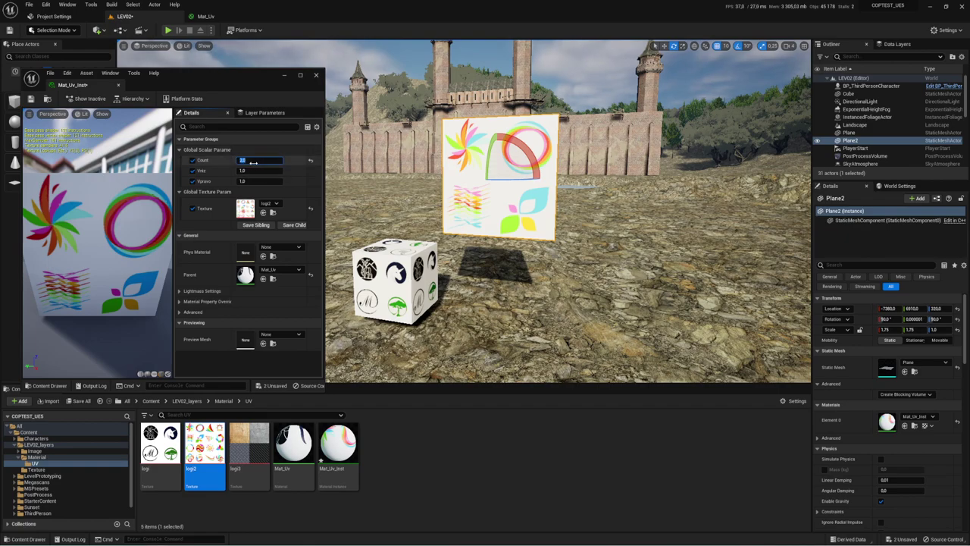
type("4")
key("Tab")
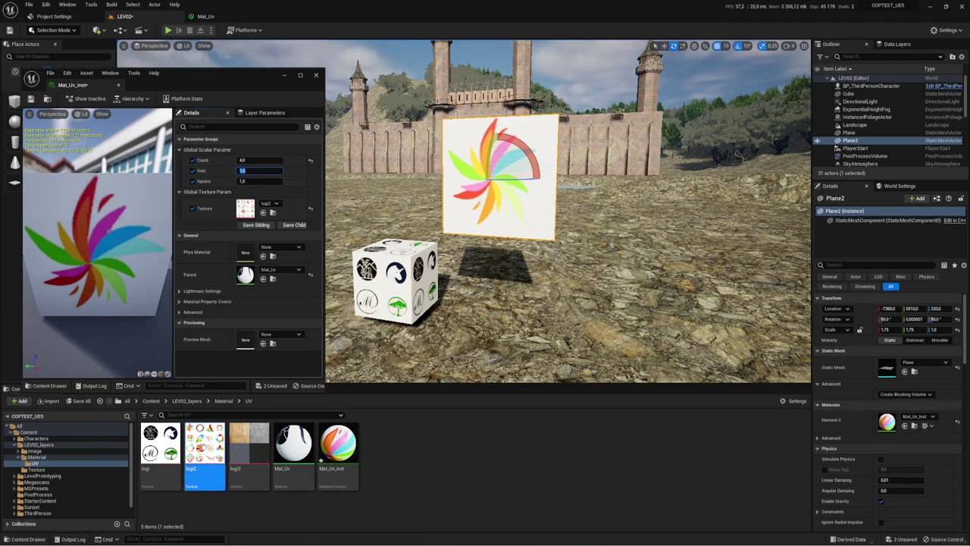
Check the Photoshop sketch, then return to the Unreal editor.
mouse_move(206, 453)
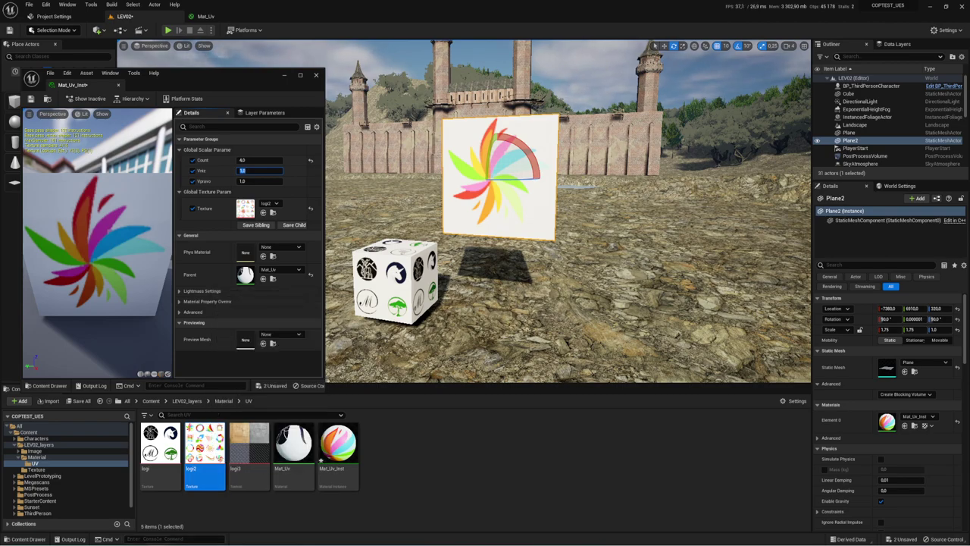
left_click(79, 522)
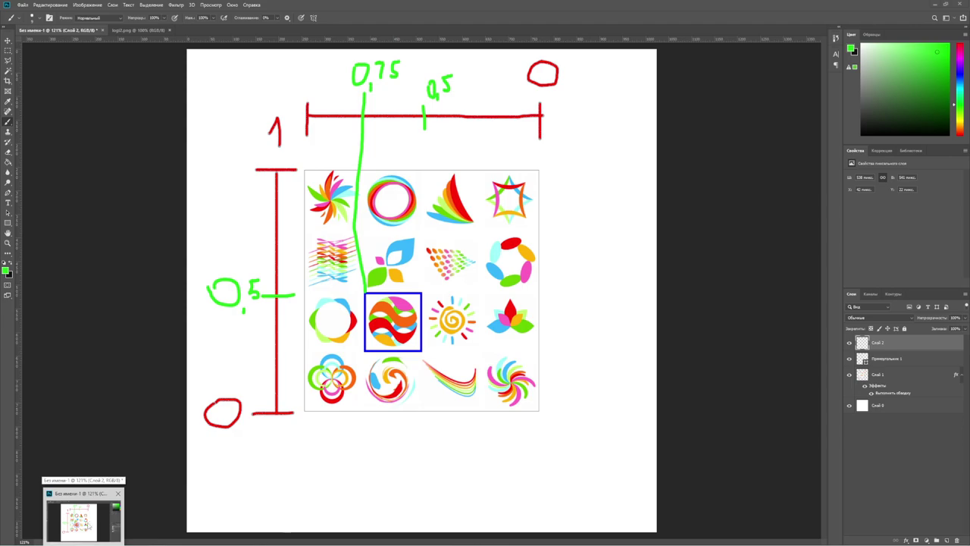
key("alt+Tab")
Set the second offset to 0.5 and the third to 0.25, then switch to Photoshop.
left_click(254, 170)
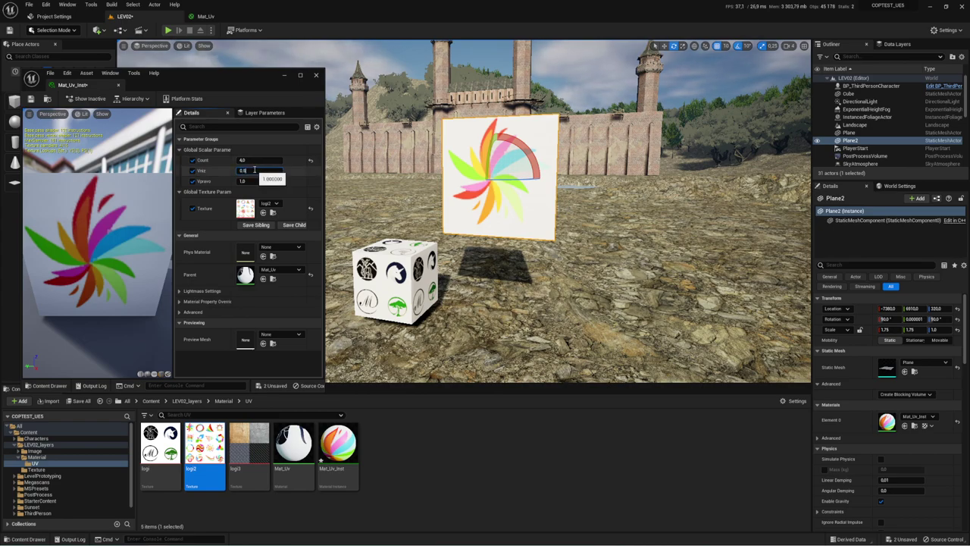
key("Return")
left_click(255, 182)
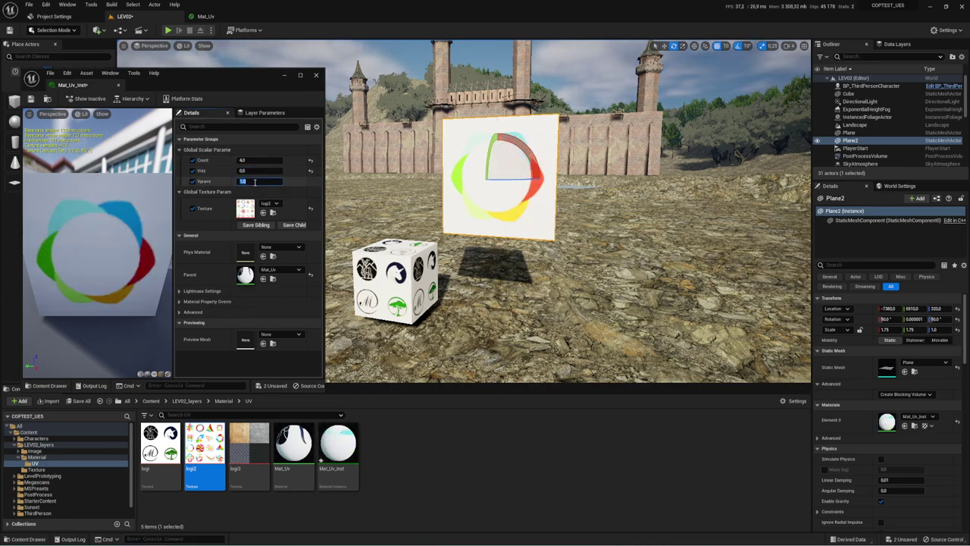
type("0.25")
type("0,25")
key("Return")
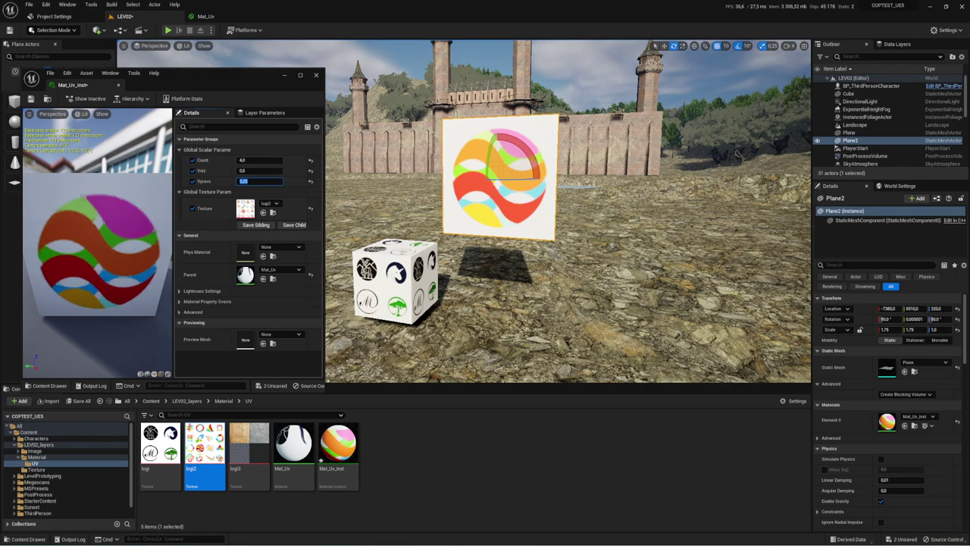
mouse_move(84, 545)
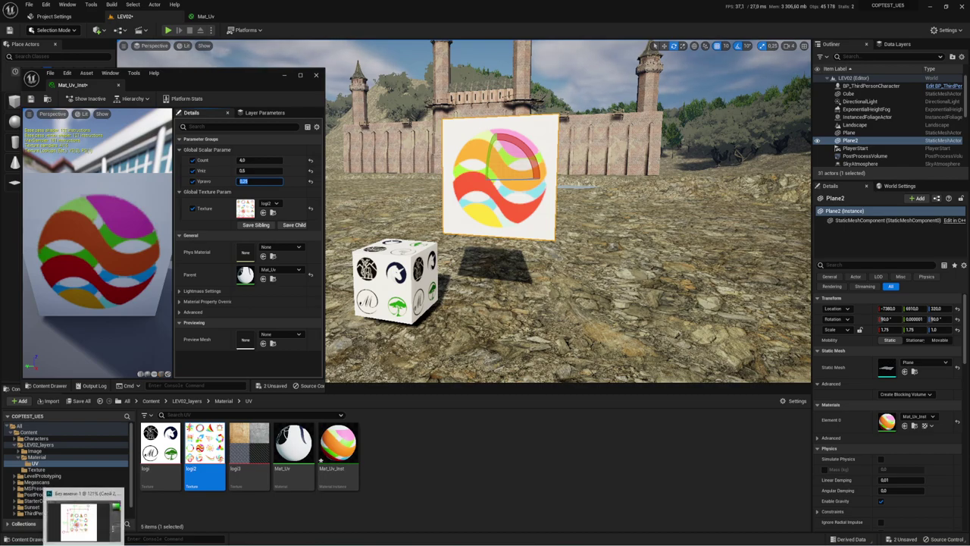
key("alt+Tab")
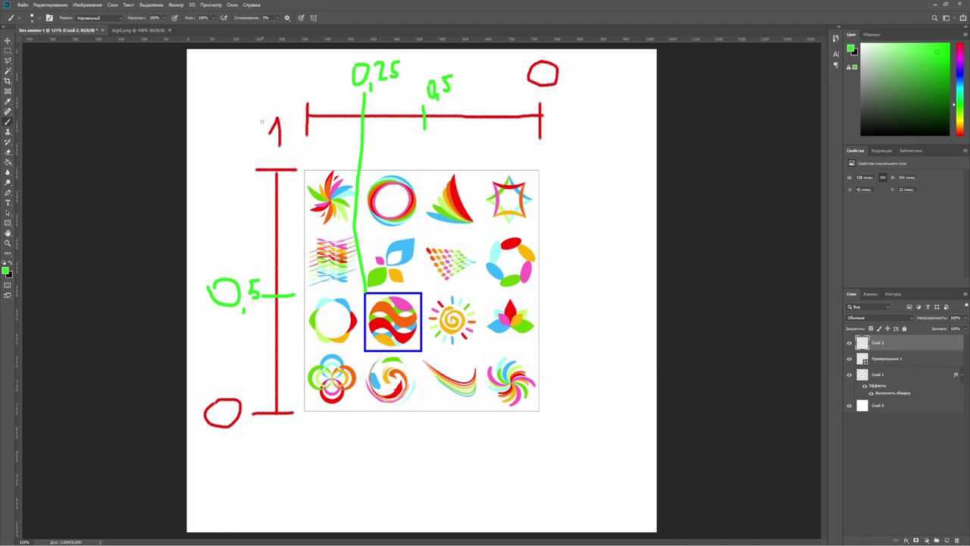
Ring the scale's red 1 in green and paint a small 0 before the top label.
mouse_move(262, 121)
left_mouse_down()
mouse_move(285, 100)
mouse_move(264, 140)
left_mouse_up()
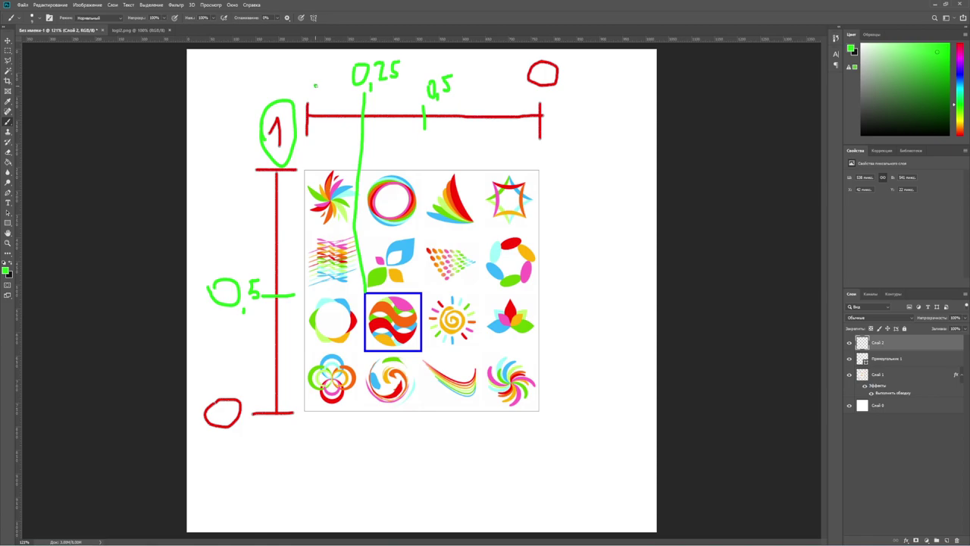
left_click_drag(316, 85, 316, 83)
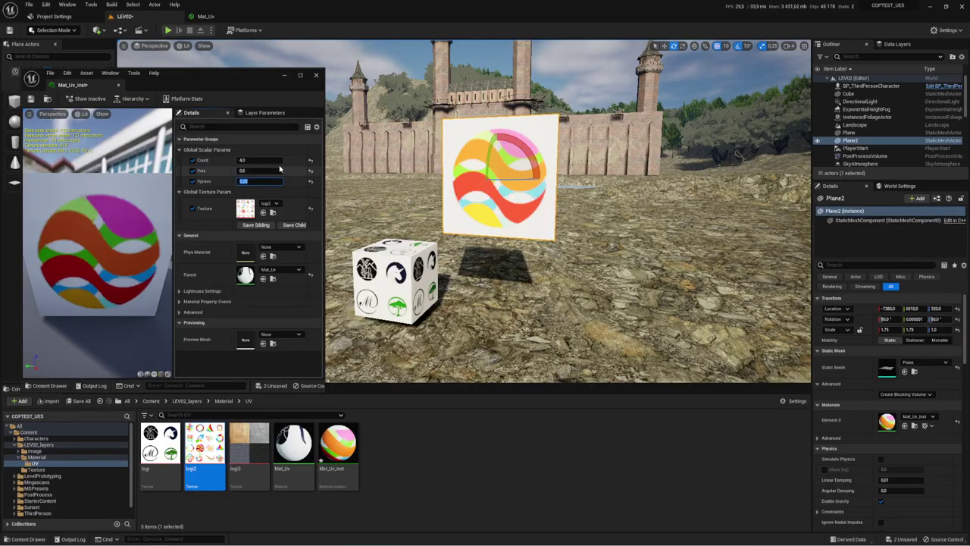
Change the second offset to 0.75 and the third offset to 1.
left_click(254, 179)
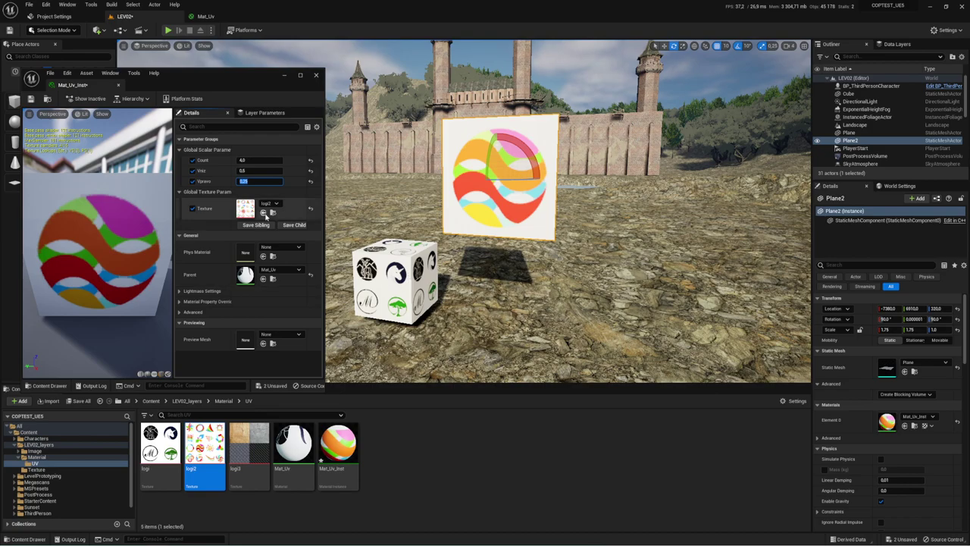
left_click(259, 170)
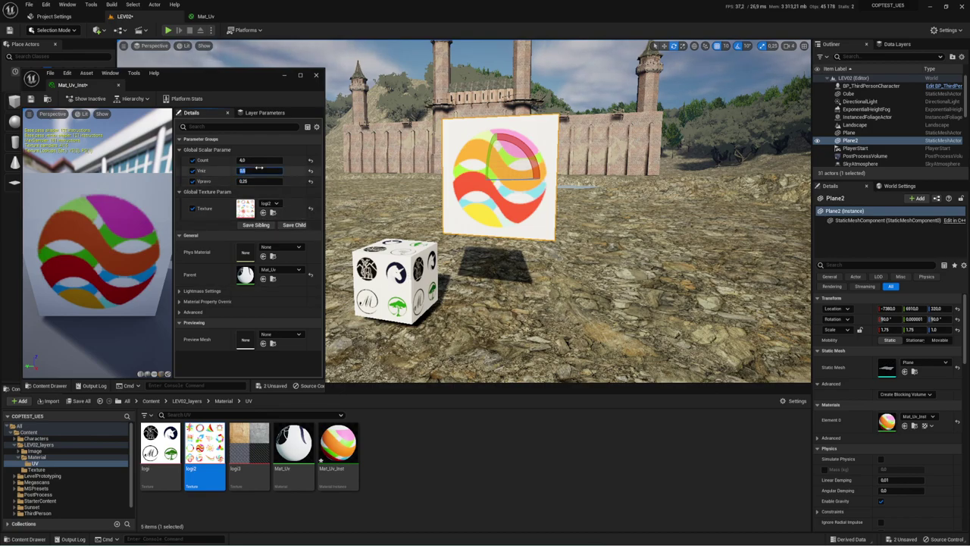
type("0.75")
key("Return")
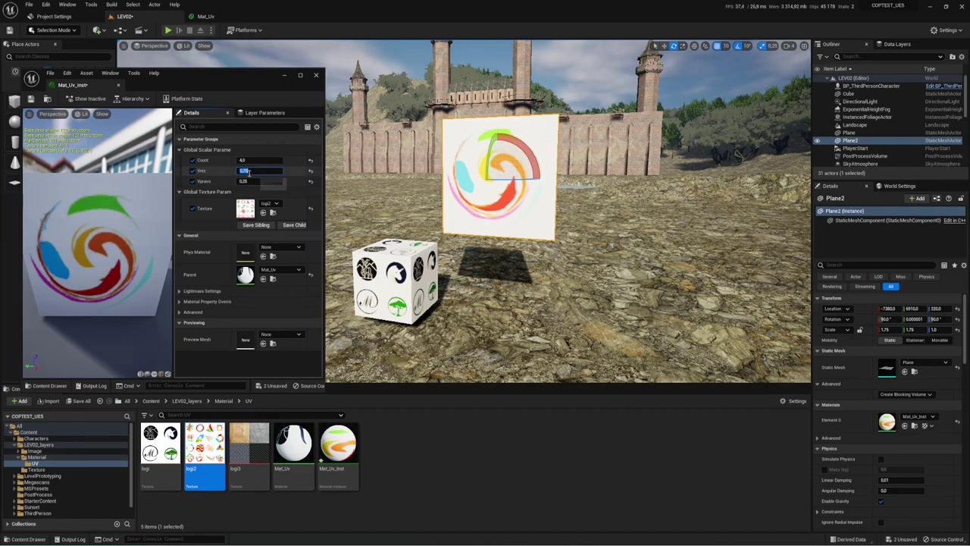
left_click(257, 182)
key("Return")
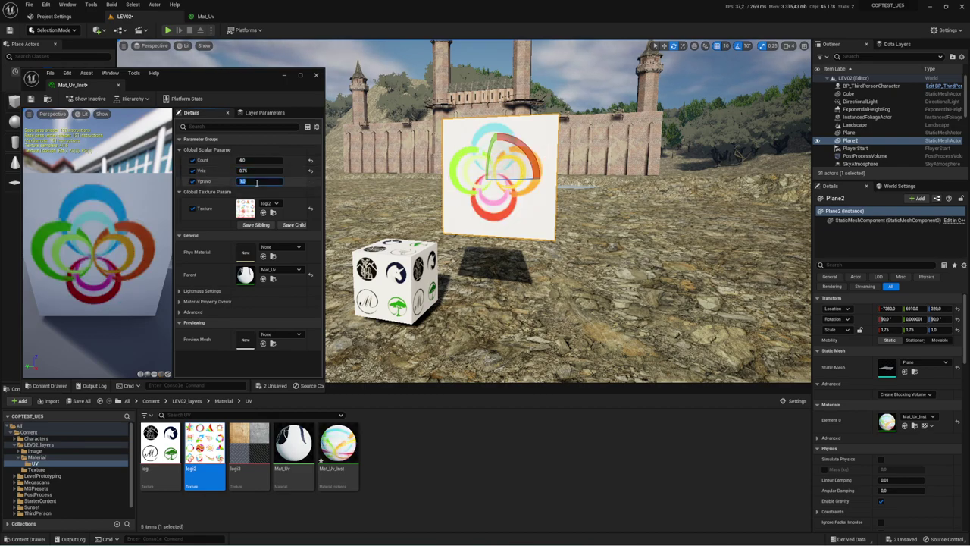
Enter 0.25 as the Vniz value and deselect the logi2 texture.
left_click(261, 171)
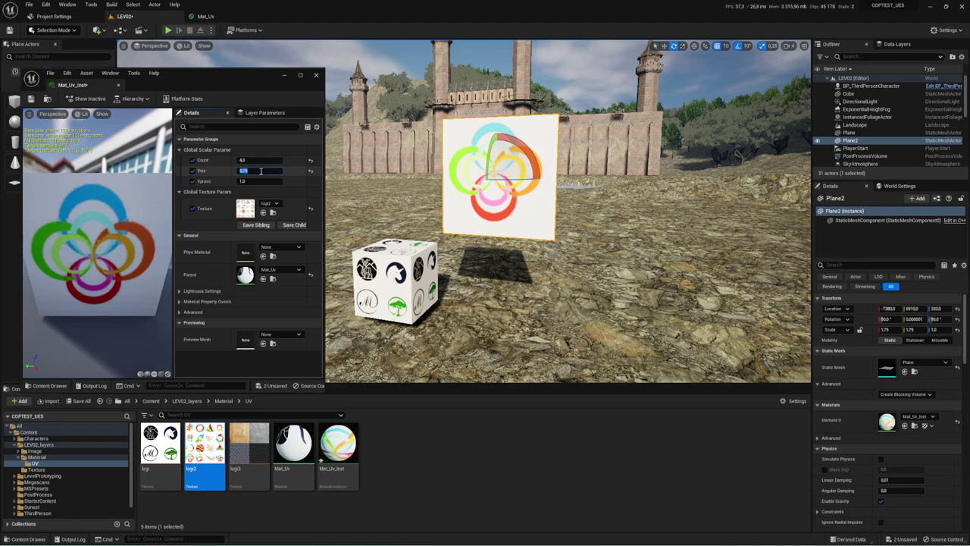
type("0.25")
key("Return")
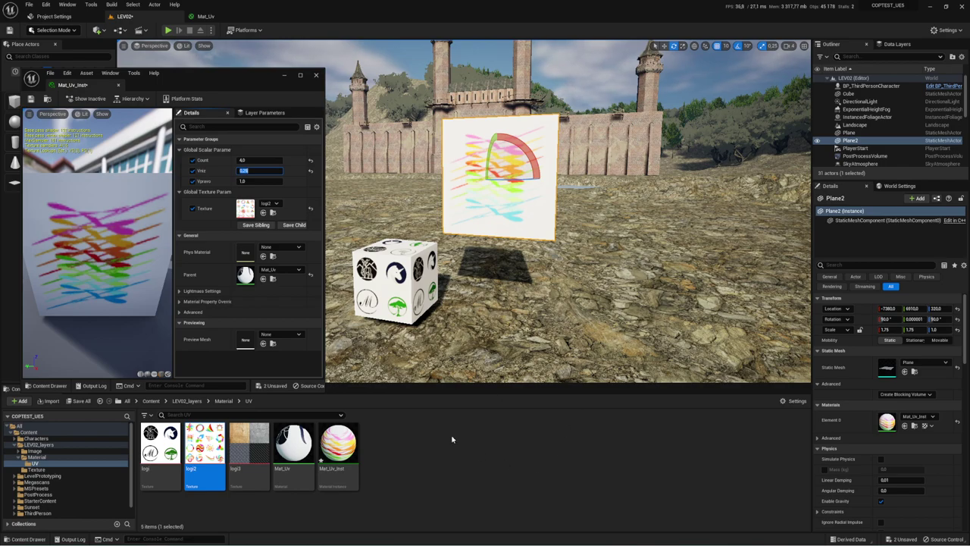
left_click(416, 442)
Create a new Actor Blueprint Class and open NewBlueprint for editing.
right_click(468, 447)
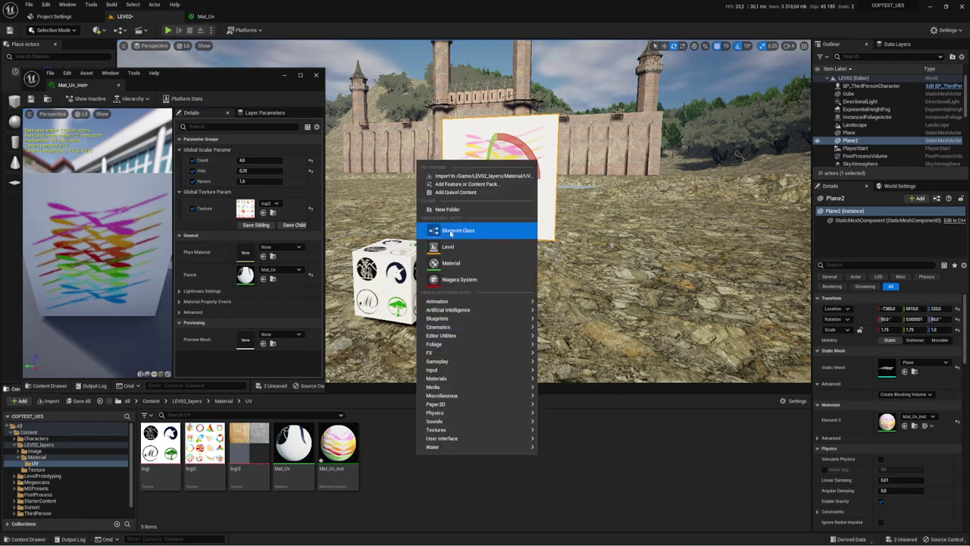
left_click(460, 233)
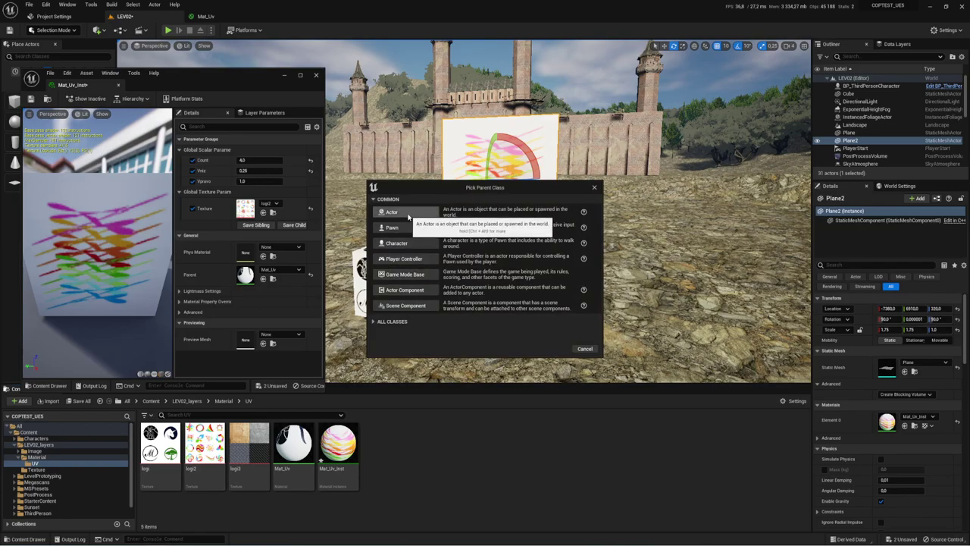
left_click(409, 213)
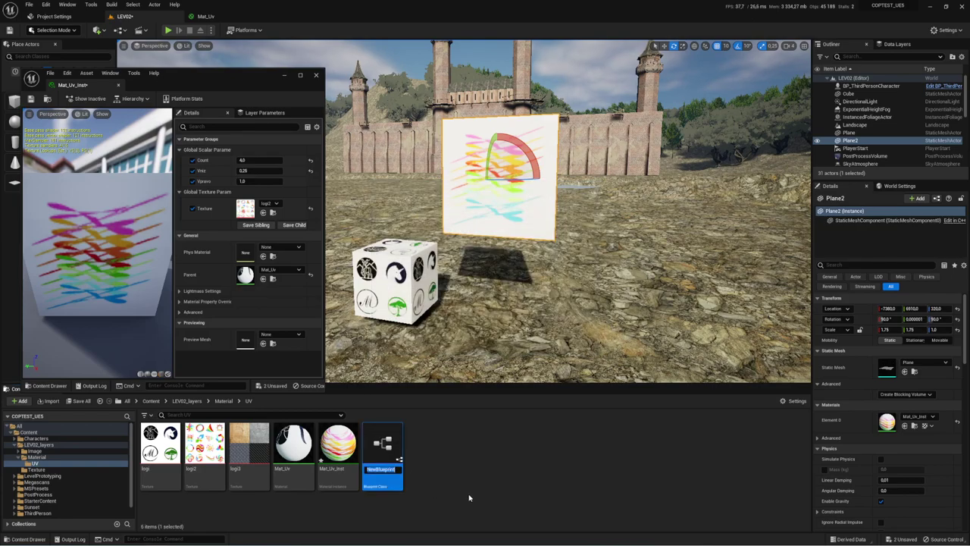
double_click(382, 446)
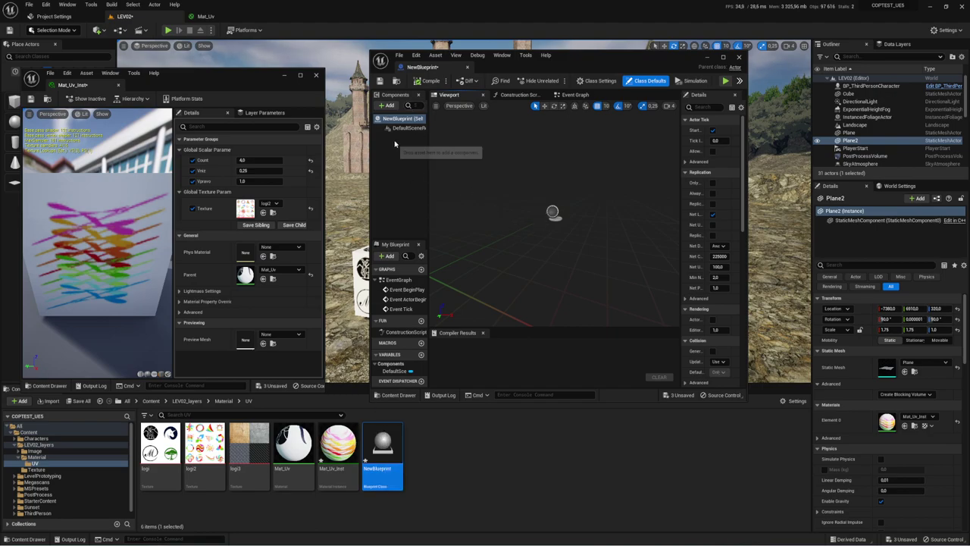
Add a Cube component wearing Mat_Uv_Inst and dock the editor on its Event Graph.
left_click(388, 106)
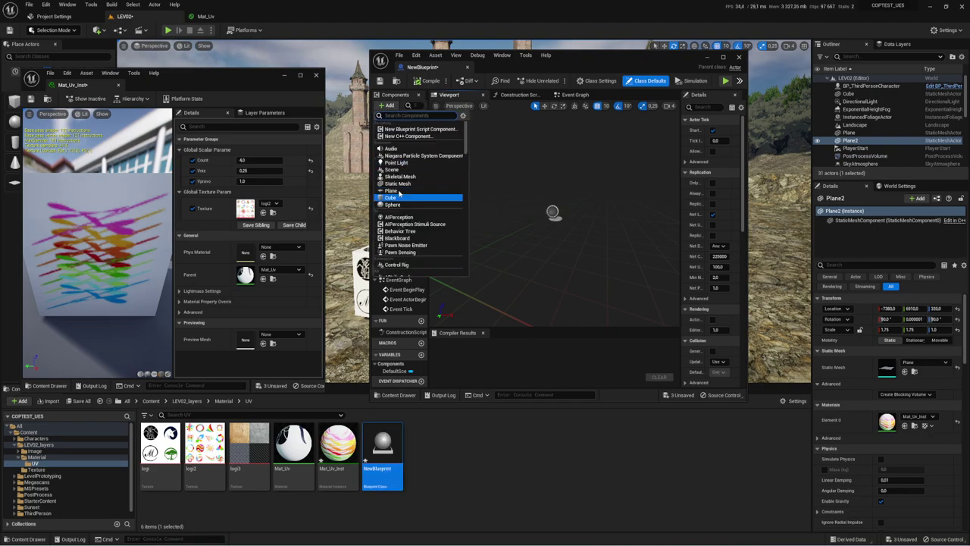
left_click(409, 196)
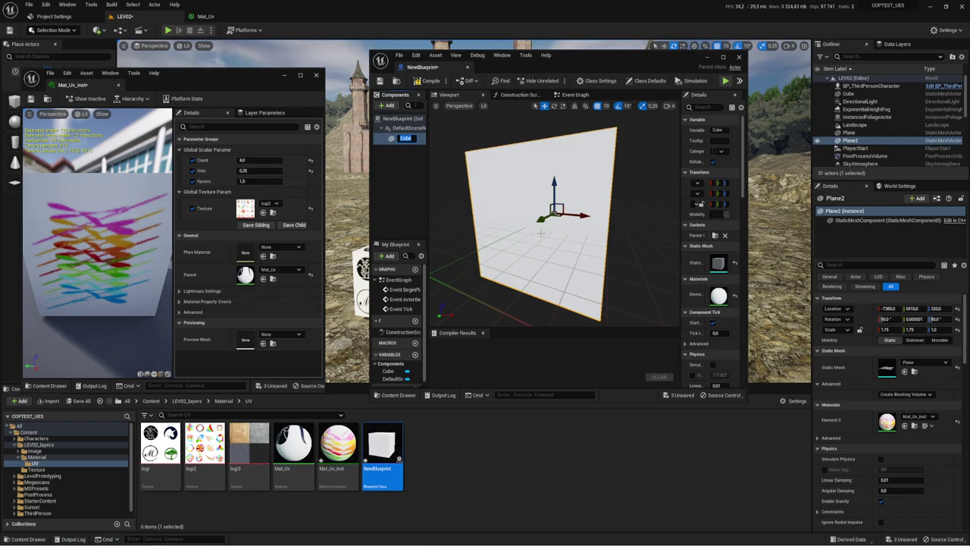
left_click_drag(339, 446, 719, 296)
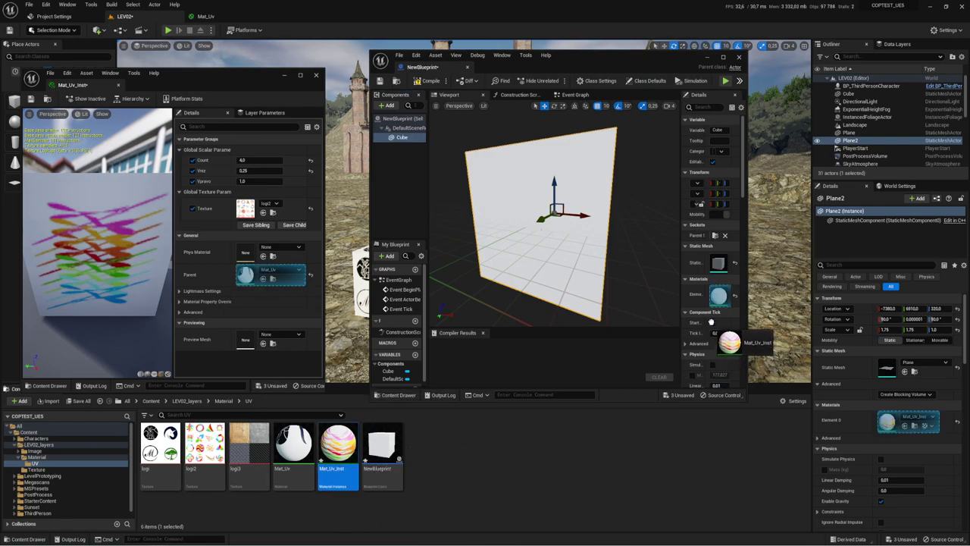
left_click_drag(594, 201, 546, 183)
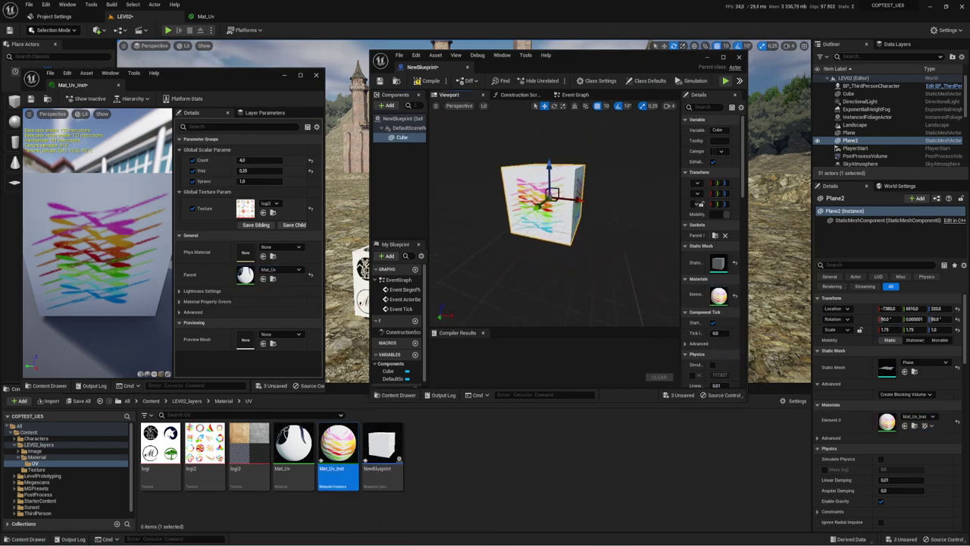
left_click(575, 95)
left_click_drag(427, 68, 295, 16)
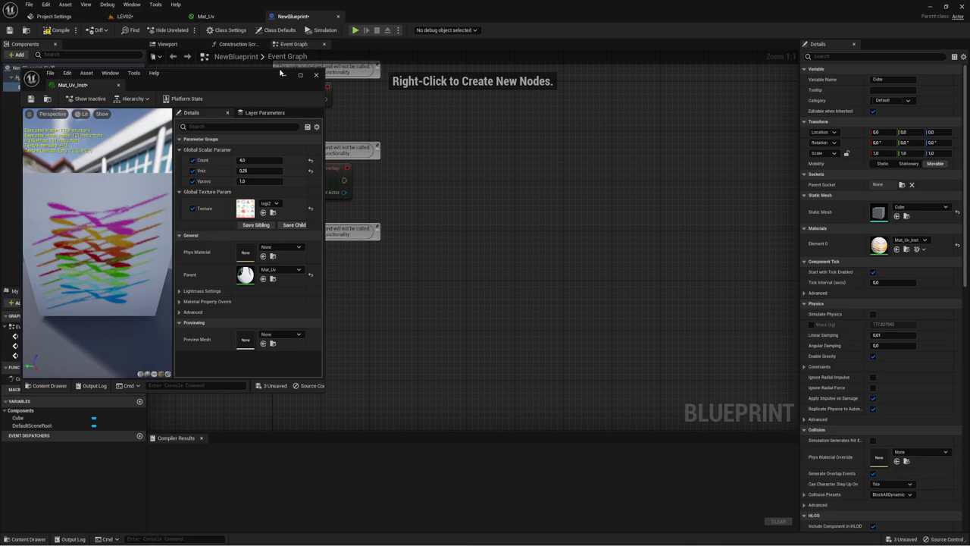
Minimize the material instance window and move the Event BeginPlay node up in the graph.
left_click(285, 77)
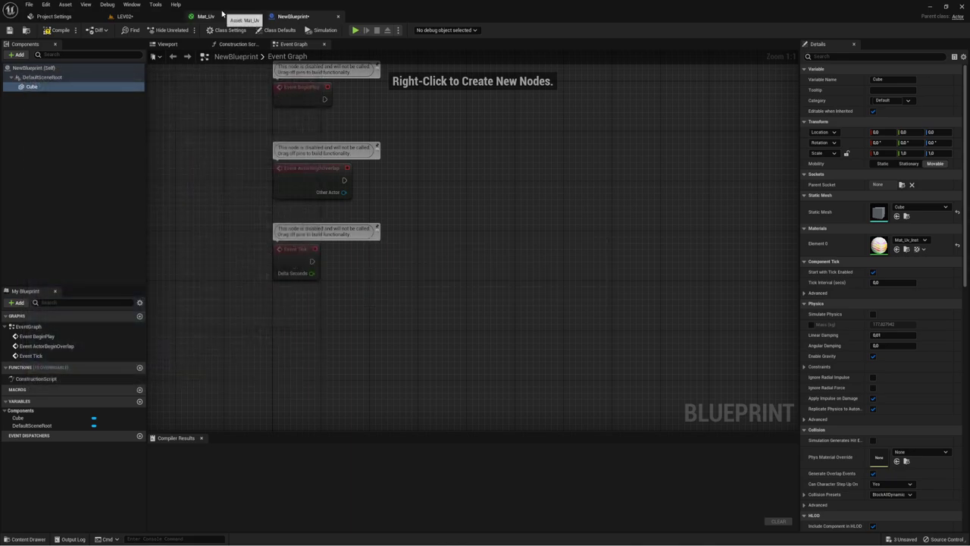
right_click_drag(373, 244, 380, 291)
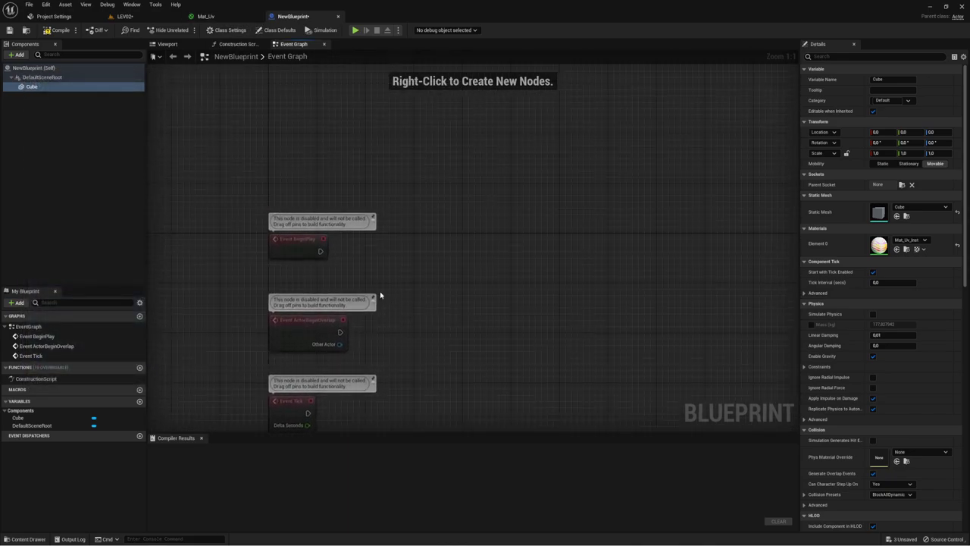
left_click_drag(303, 228, 303, 160)
right_click_drag(353, 190, 361, 223)
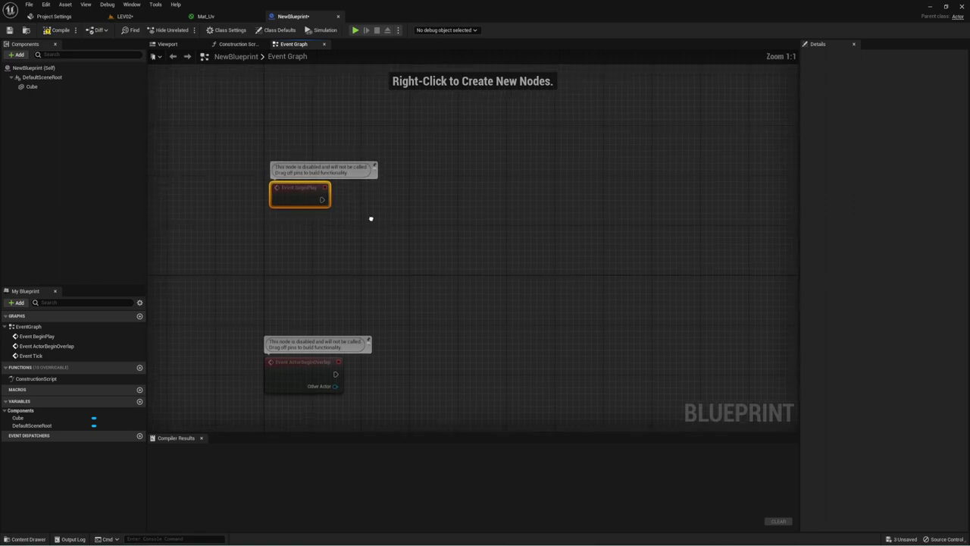
Drag a Cube reference into the graph and add a Set Scalar Parameter Value on Materials node.
left_click(30, 87)
mouse_move(31, 87)
left_mouse_down()
mouse_move(258, 228)
mouse_move(371, 218)
left_mouse_up()
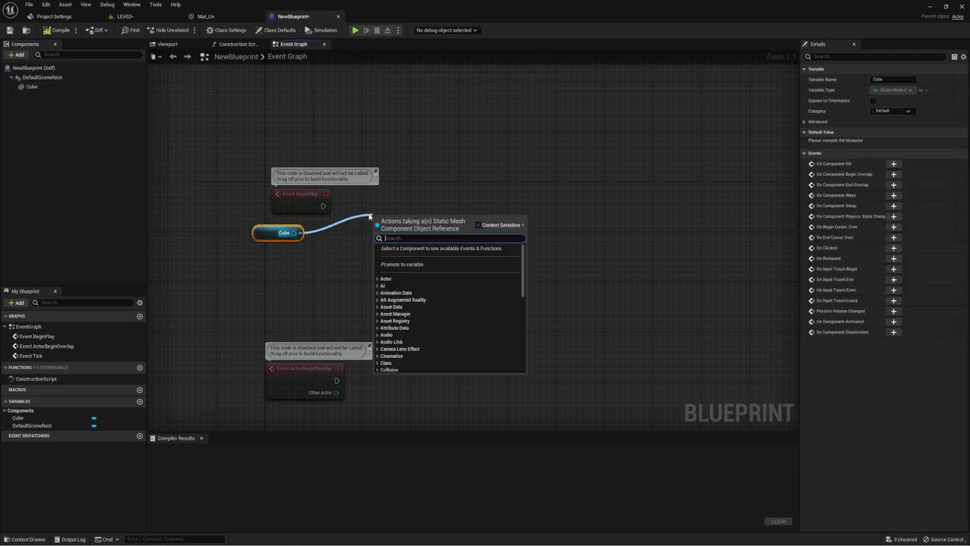
type("set pa")
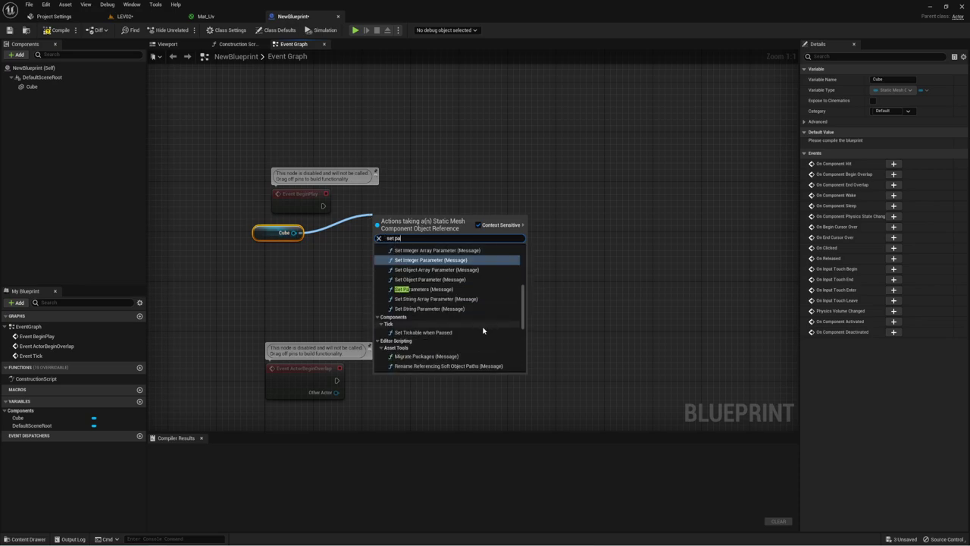
scroll(474, 326, "down", 3)
scroll(474, 326, "down", 2)
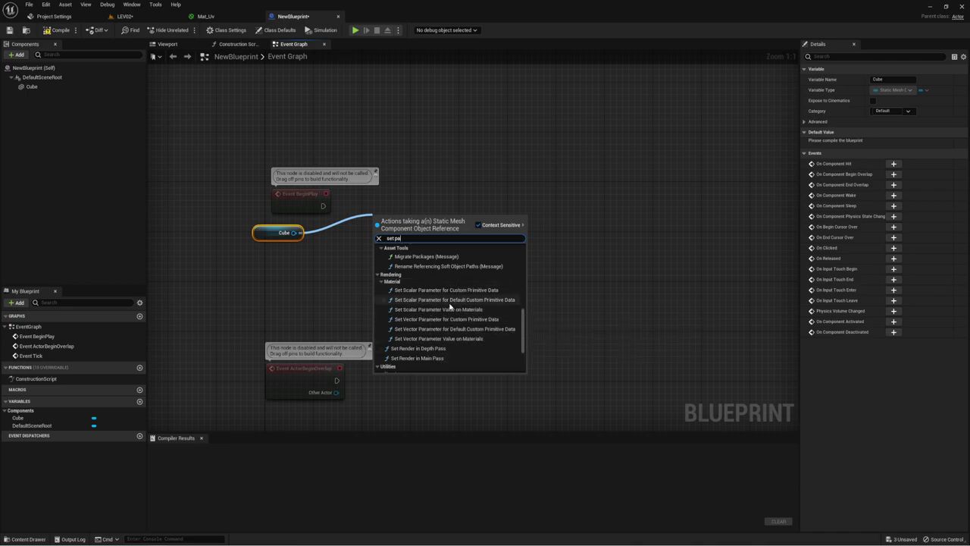
scroll(433, 321, "down", 1)
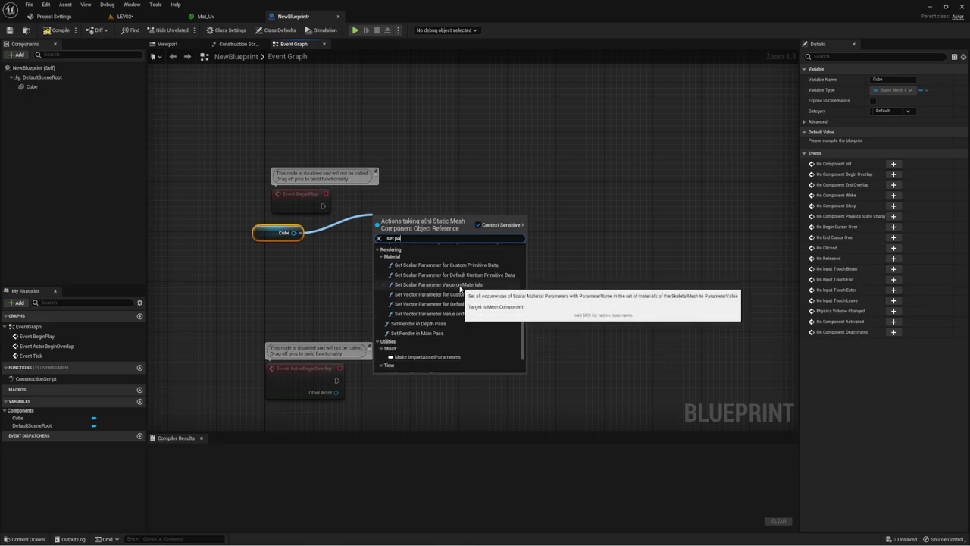
left_click(460, 285)
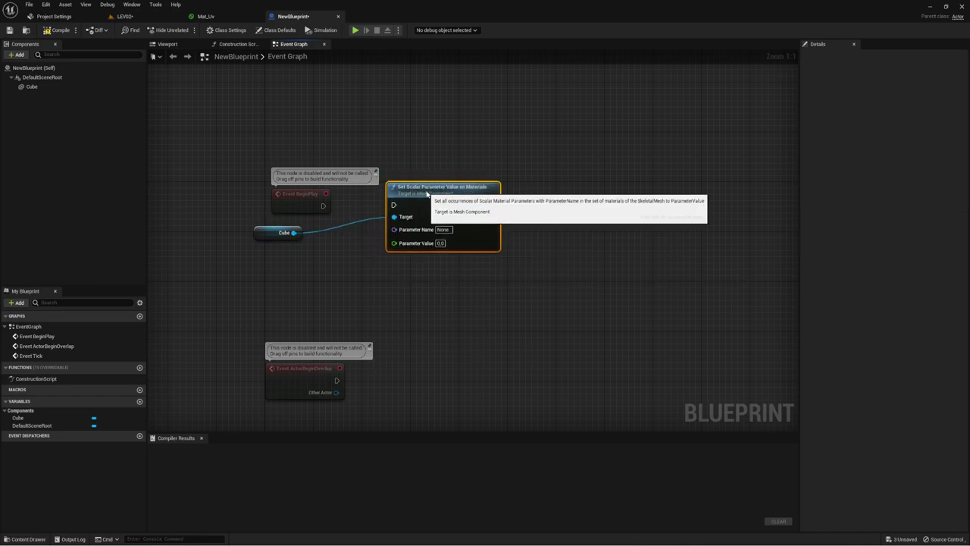
Wire Event BeginPlay into the new node, then show the Mat_Uv material graph.
left_click_drag(427, 194, 433, 193)
left_click_drag(323, 205, 399, 205)
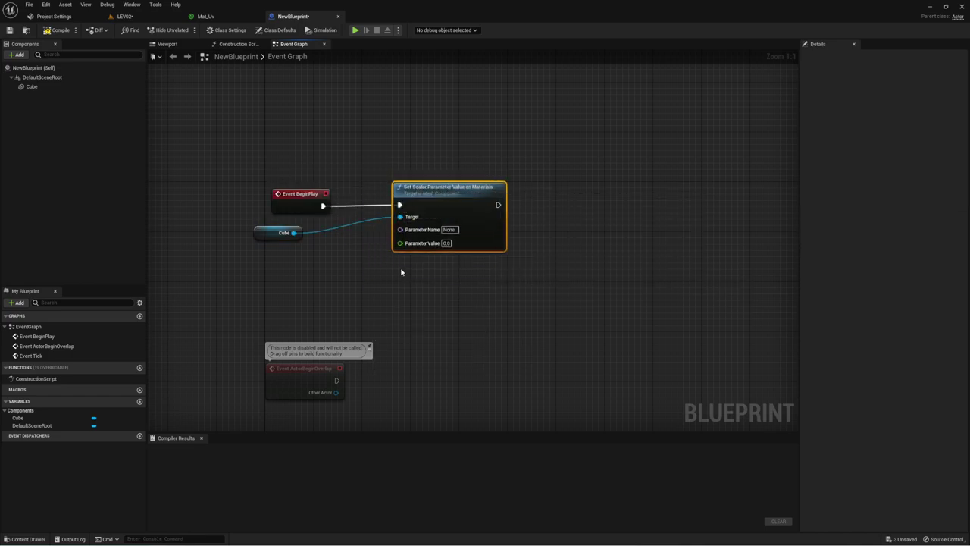
left_click(205, 15)
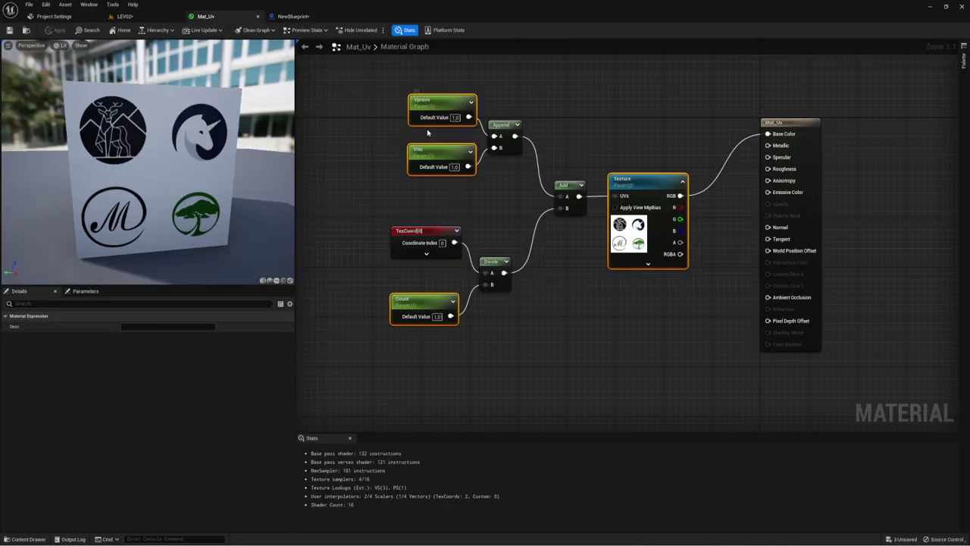
On the Set Scalar Parameter node, set Parameter Name to Vpravo and Value to 0,25.
left_click(293, 16)
left_click(450, 229)
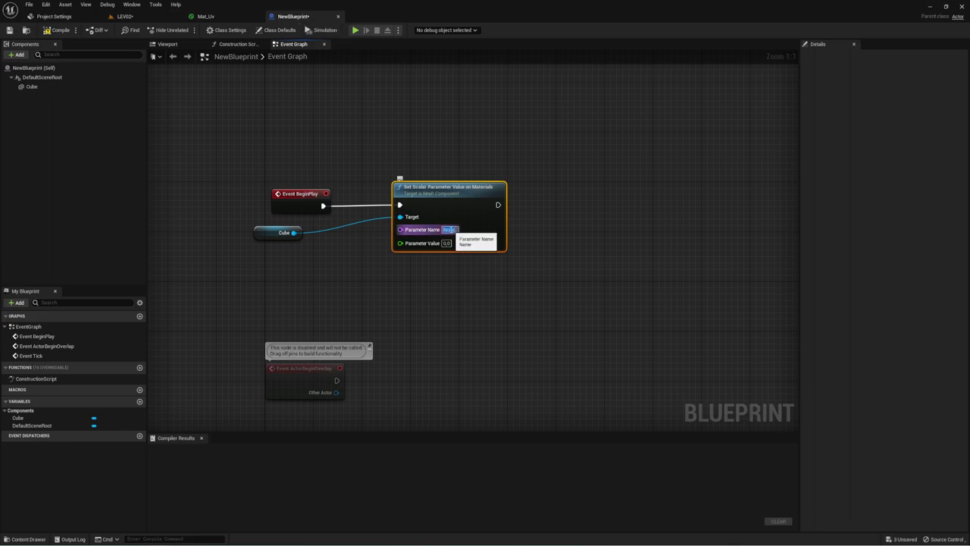
type("Vpraind")
key("Return")
left_click(447, 248)
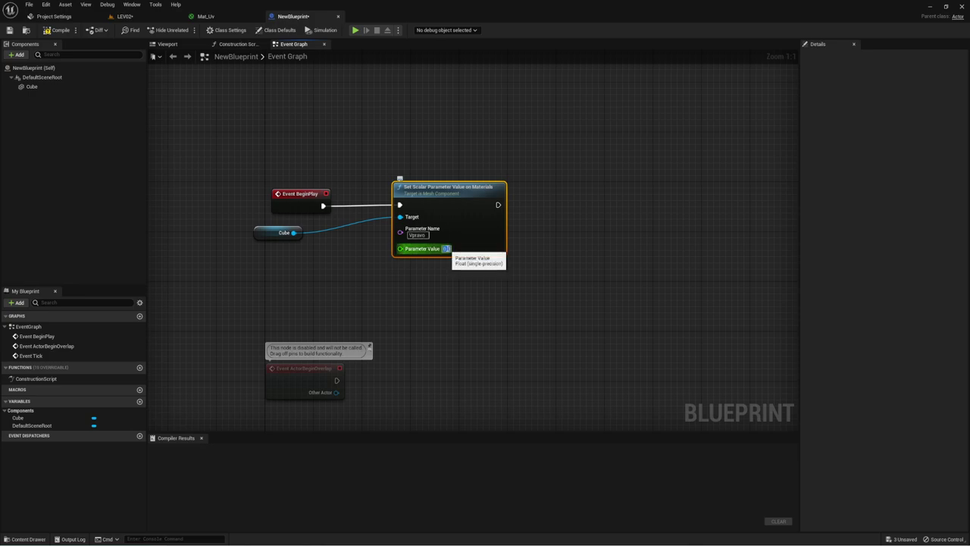
key("Return")
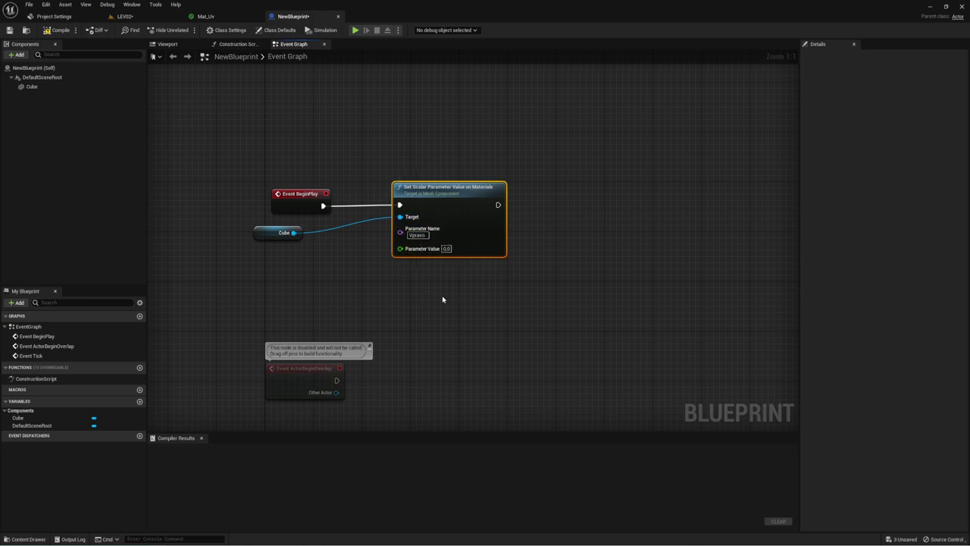
Duplicate the node, wire the copy to the Cube, and set its value to 1,0.
key("ctrl+c")
key("ctrl+v")
mouse_move(548, 228)
left_mouse_down()
mouse_move(526, 192)
mouse_move(527, 205)
mouse_move(294, 233)
left_mouse_up()
left_click_drag(400, 248, 447, 251)
type("0,05")
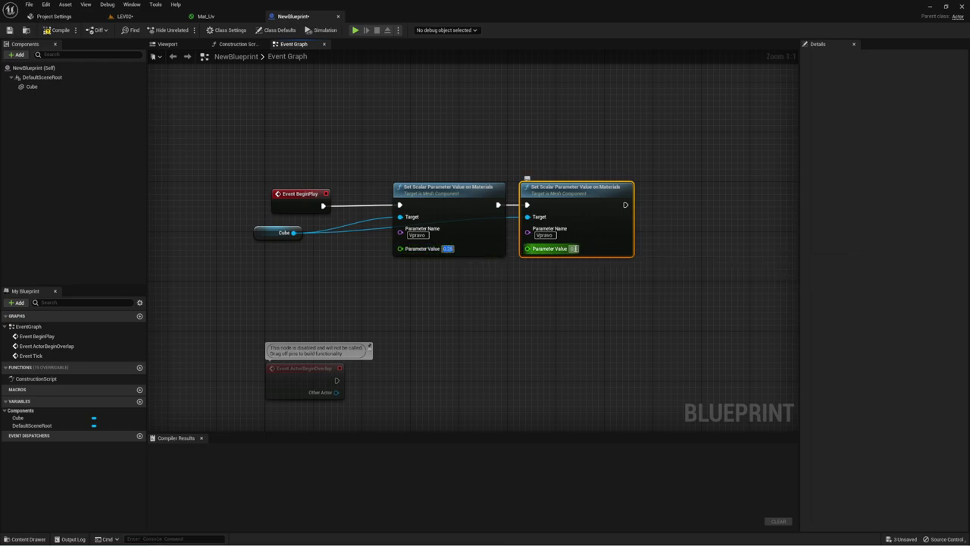
left_click(574, 248)
type("1")
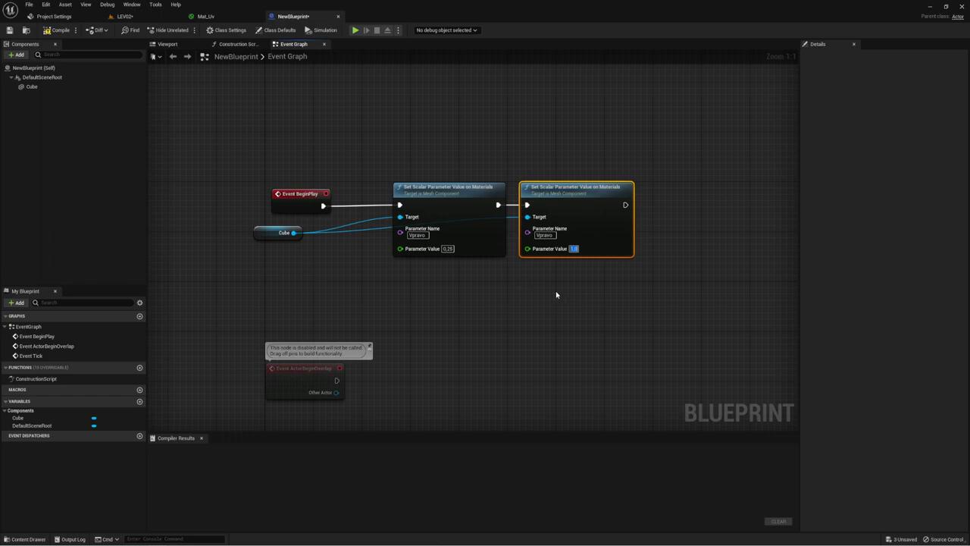
left_click(561, 293)
Compile NewBlueprint cleanly with both Vpravo nodes, then show the Mat_Uv graph.
right_click_drag(569, 291, 527, 291)
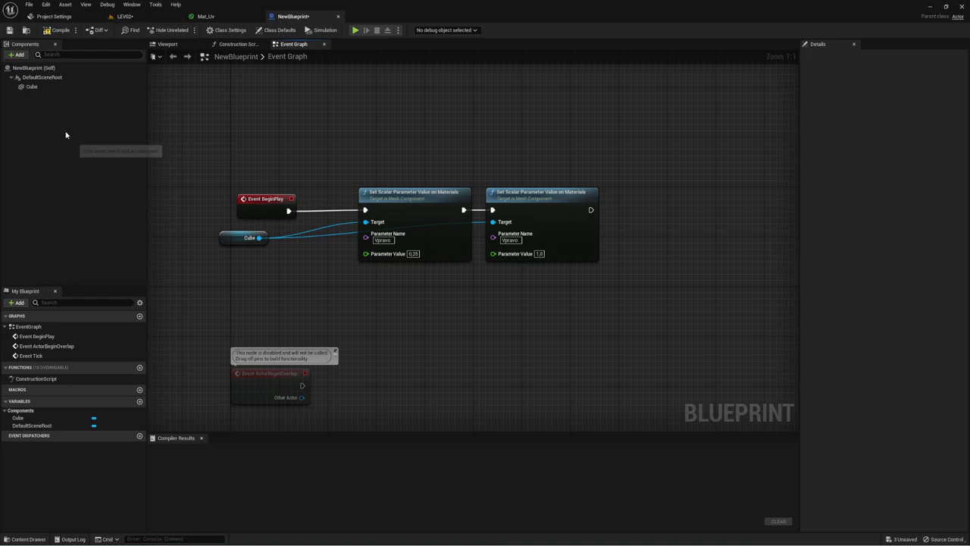
left_click(31, 86)
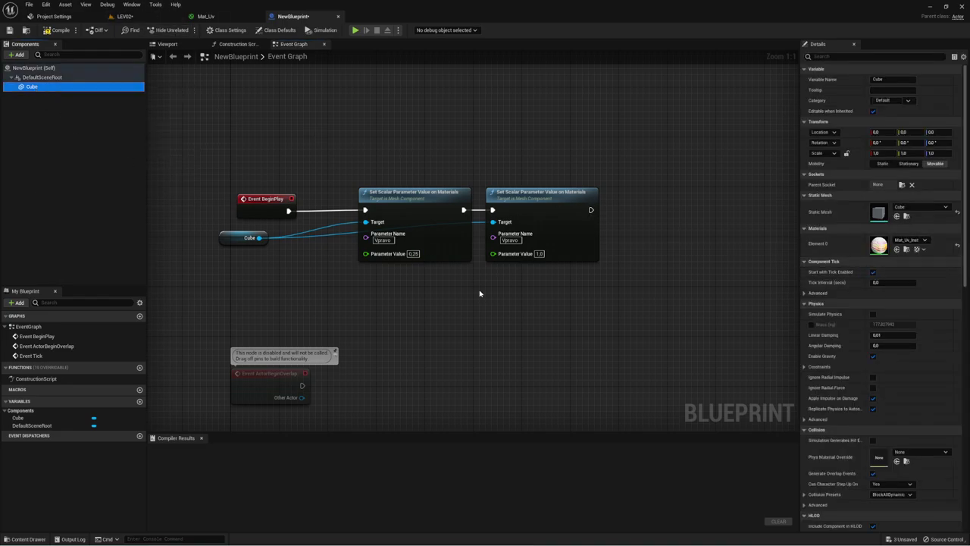
left_click_drag(379, 297, 568, 189)
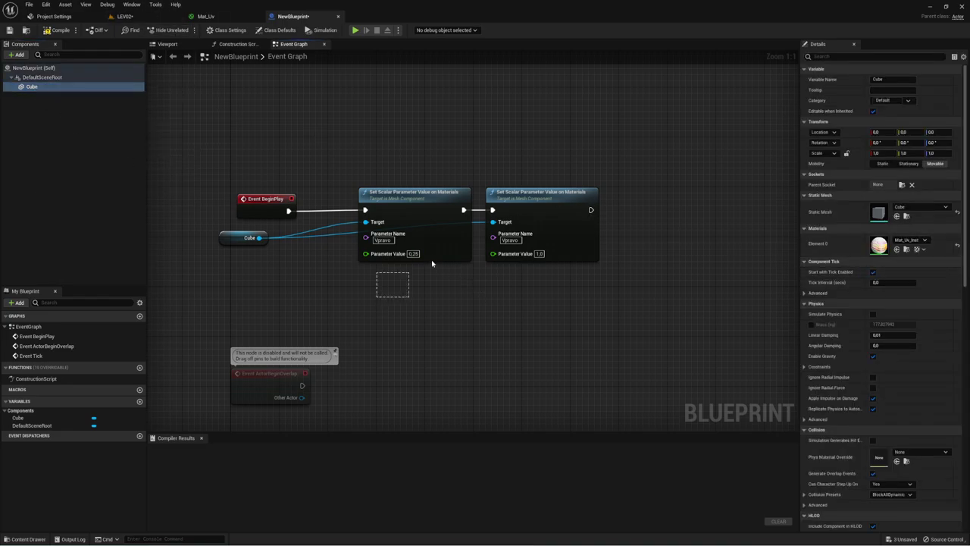
left_click(53, 30)
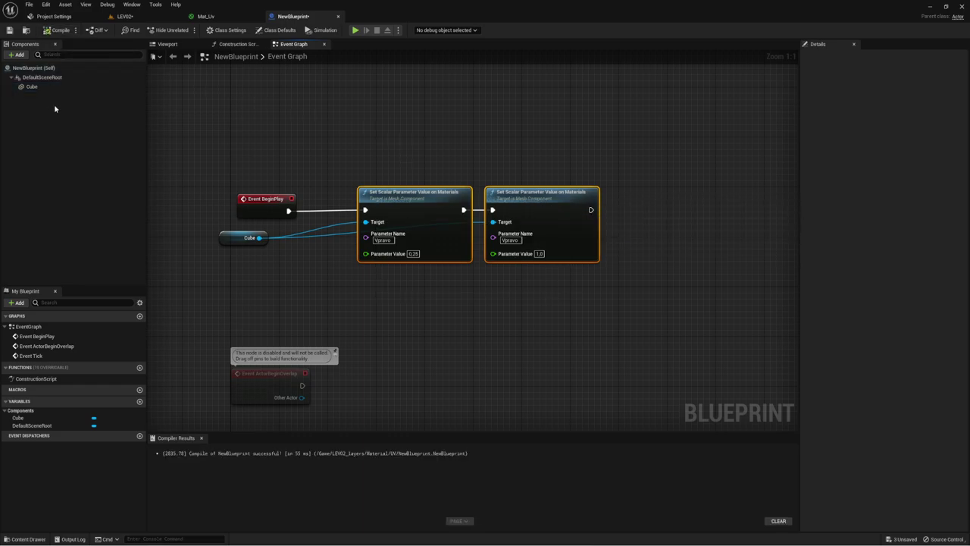
left_click(218, 16)
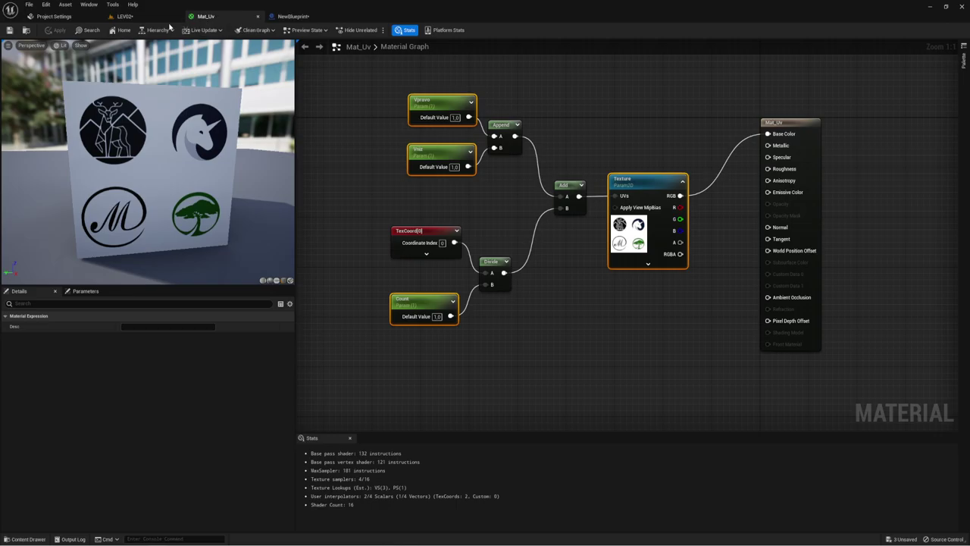
Place the NewBlueprint cube into LEV02 and open the Mat_Uv_Inst material instance.
left_click(125, 16)
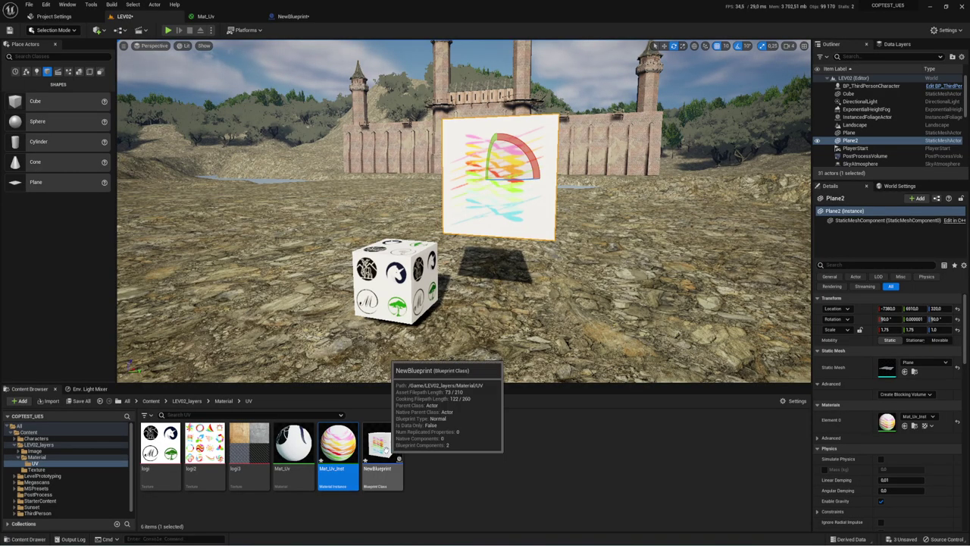
mouse_move(381, 447)
left_mouse_down()
mouse_move(615, 322)
mouse_move(619, 250)
left_mouse_up()
left_click(504, 156)
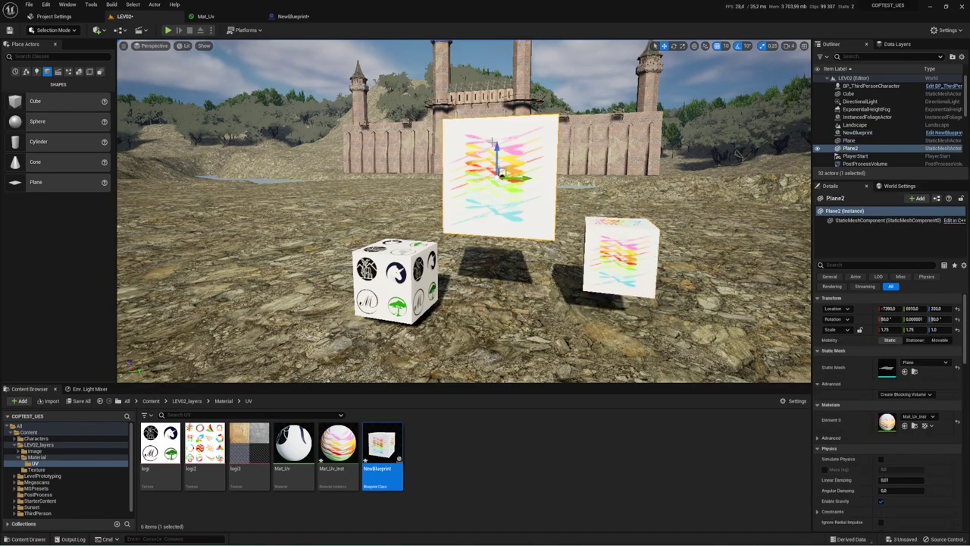
left_click(339, 447)
double_click(339, 447)
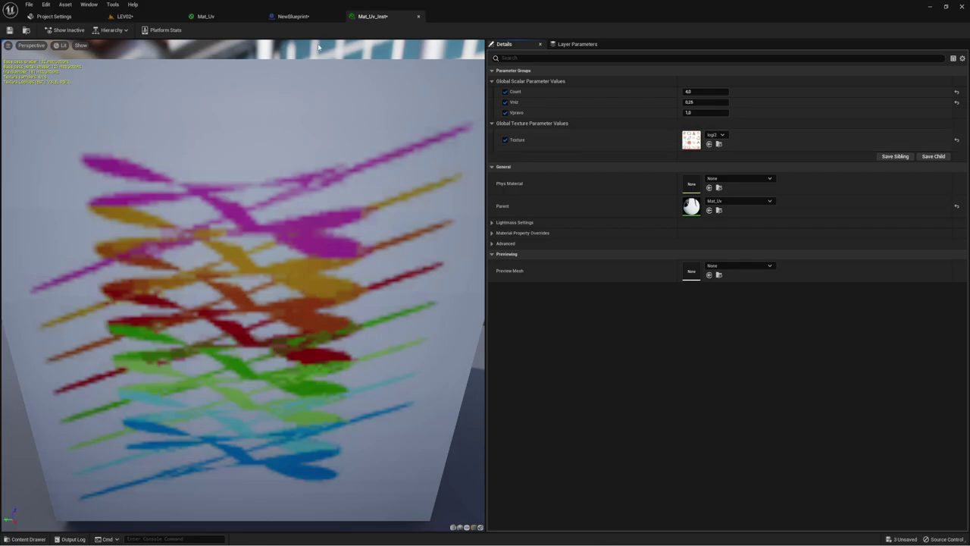
Change the first Vpravo node's value to 0,5 and compile NewBlueprint.
left_click(303, 16)
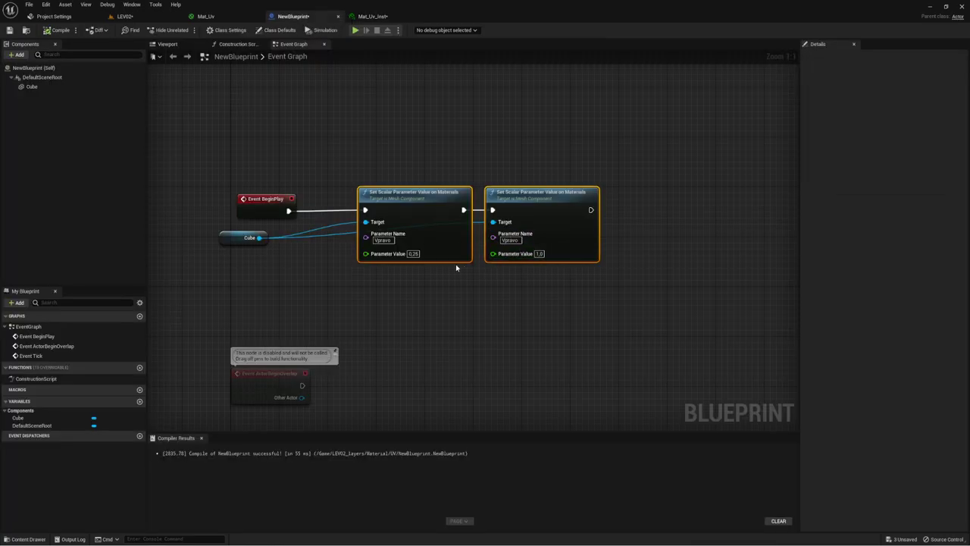
left_click(413, 253)
left_click(481, 303)
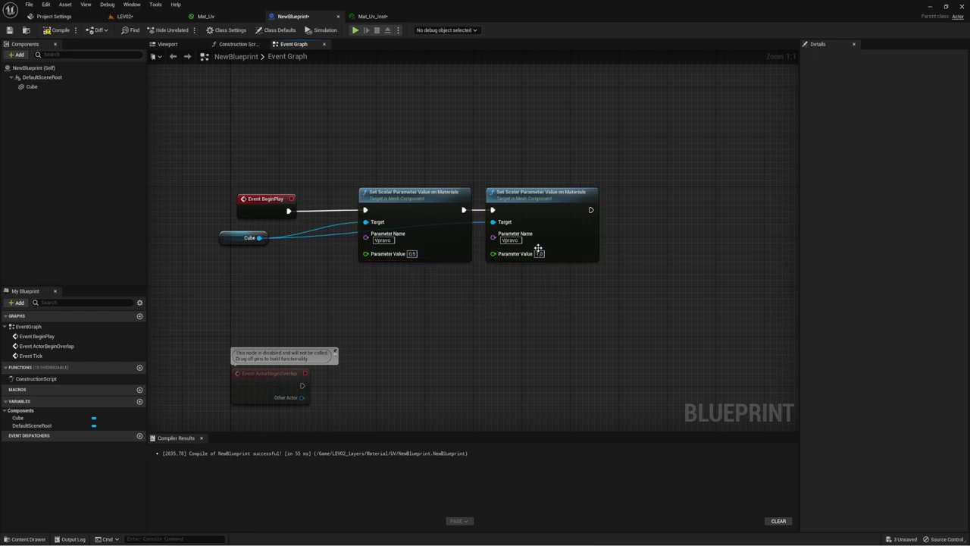
left_click(58, 31)
Go to the LEV02 level and start Simulate from the play options.
left_click(217, 12)
left_click(121, 16)
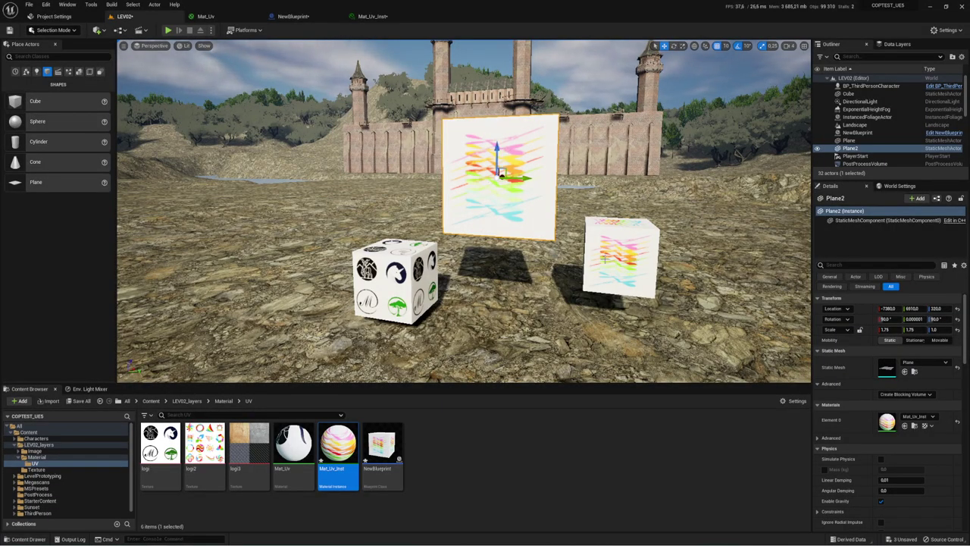
left_click(211, 30)
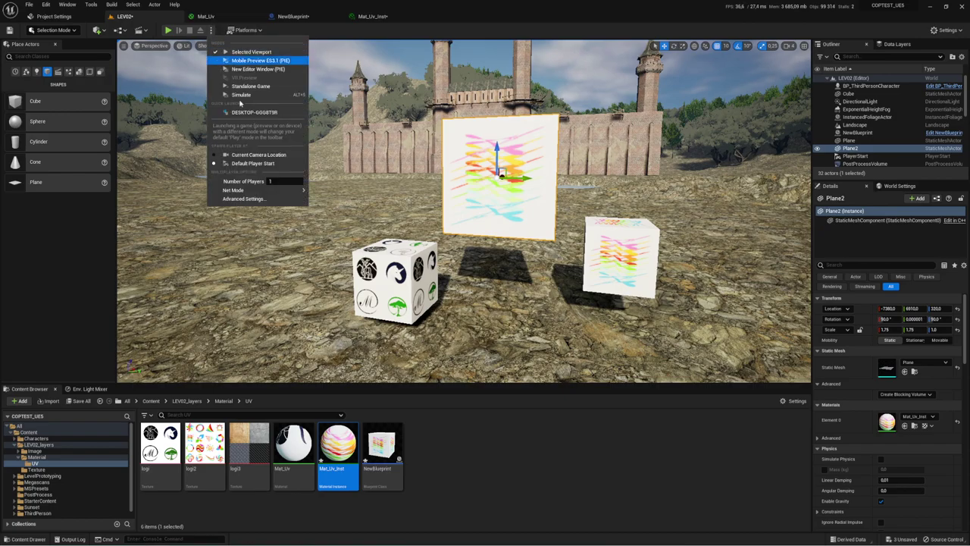
left_click(251, 95)
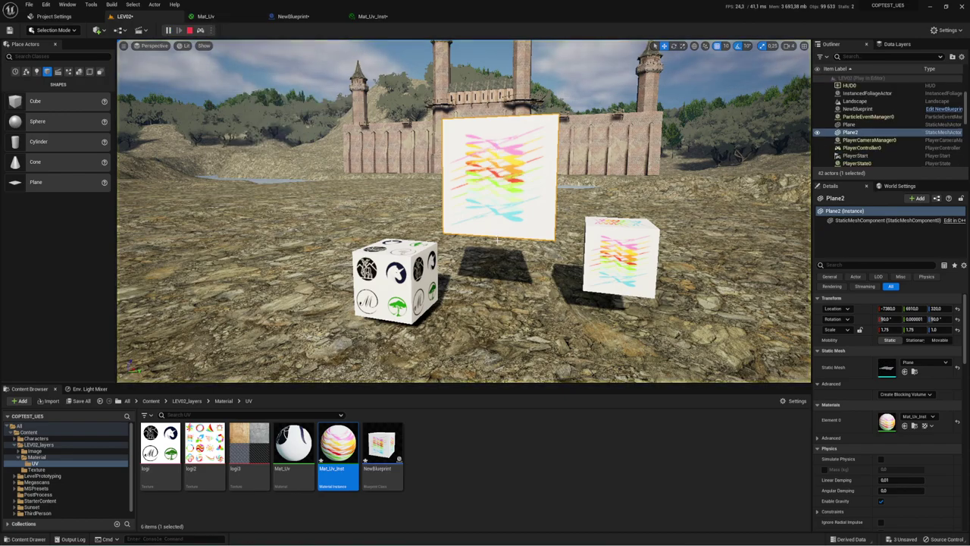
Inspect the NewBlueprint cube in the level, then stop the simulation.
right_click_drag(464, 212, 531, 212)
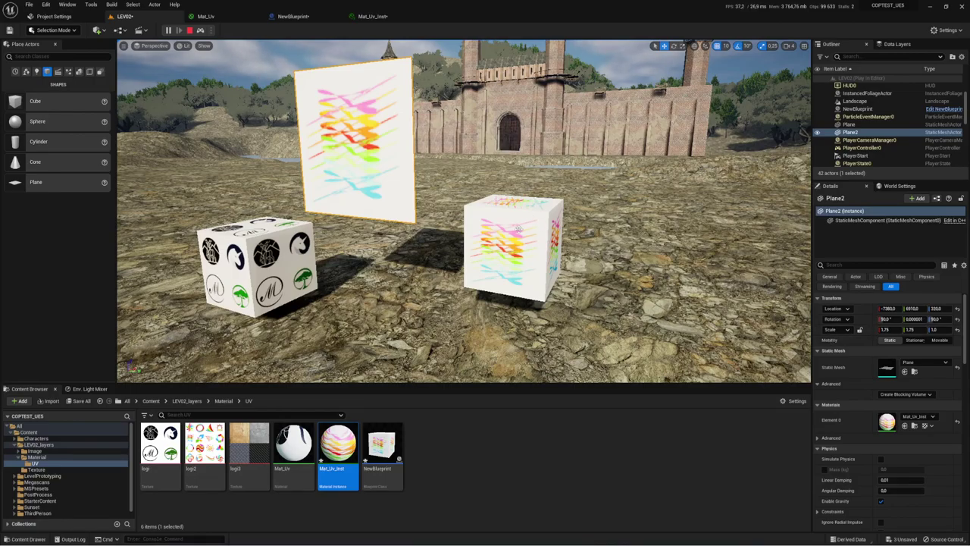
left_click(519, 229)
left_click(374, 16)
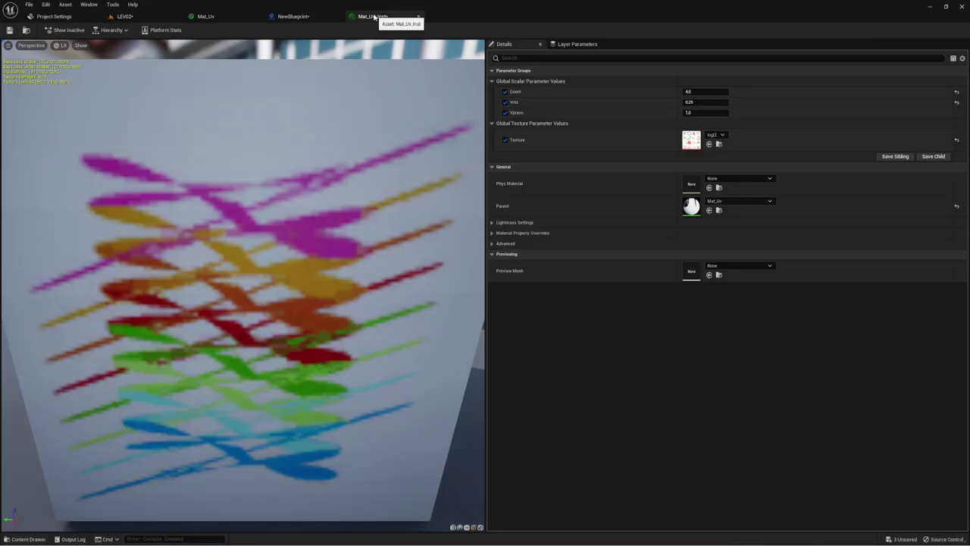
left_click(298, 16)
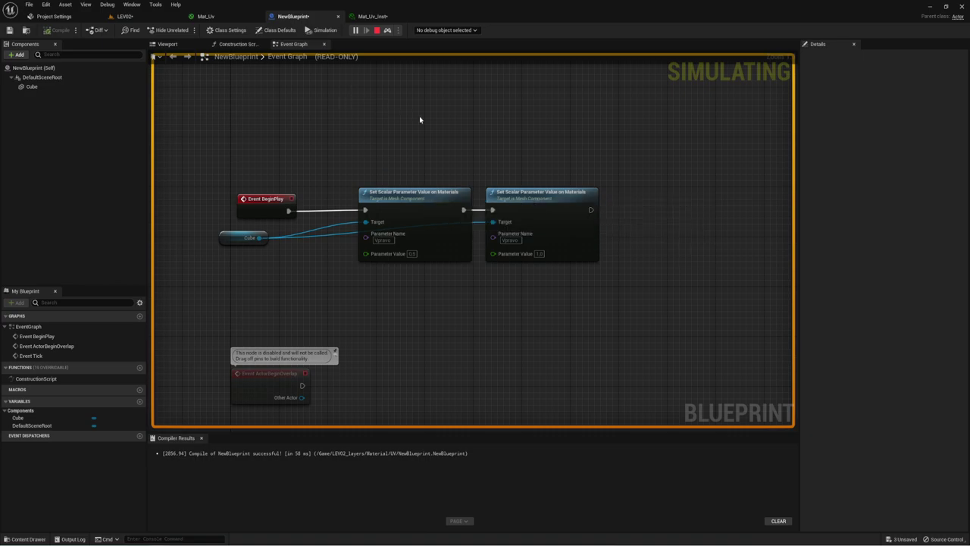
left_click(377, 30)
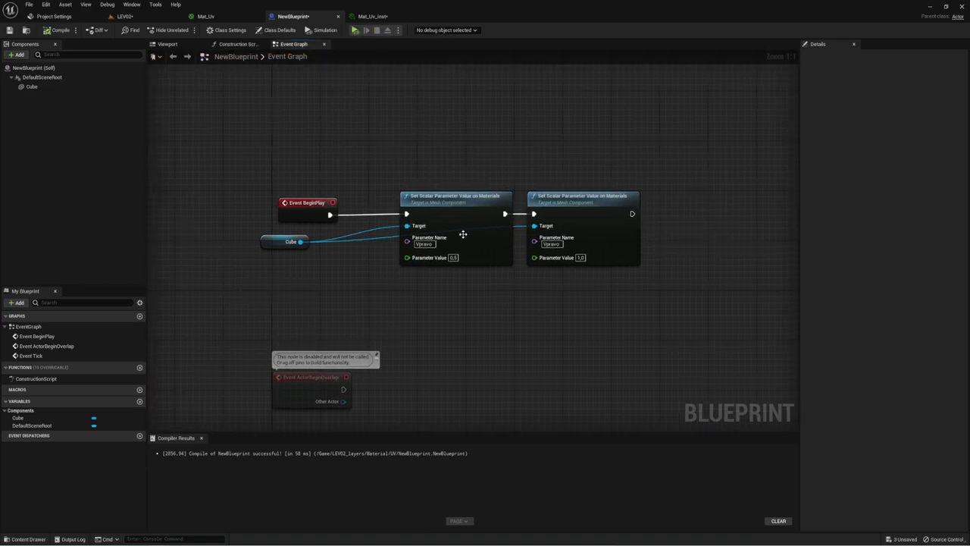
Rename the second node's parameter from Vpravo to Vniz and recompile.
left_click(552, 243)
key("BackSpace")
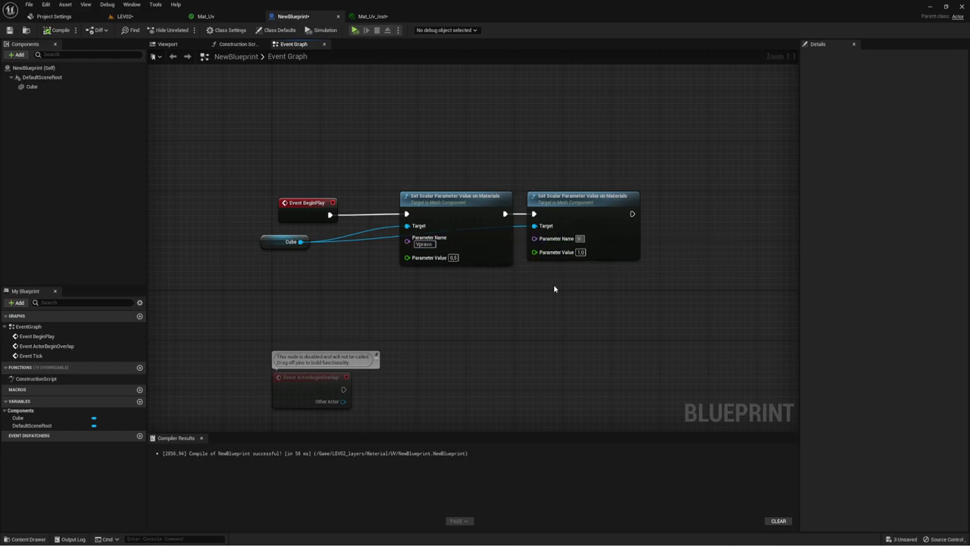
key("Return")
left_click(57, 30)
Glance at Mat_Uv_Inst, then return to the LEV02 level.
left_click(373, 16)
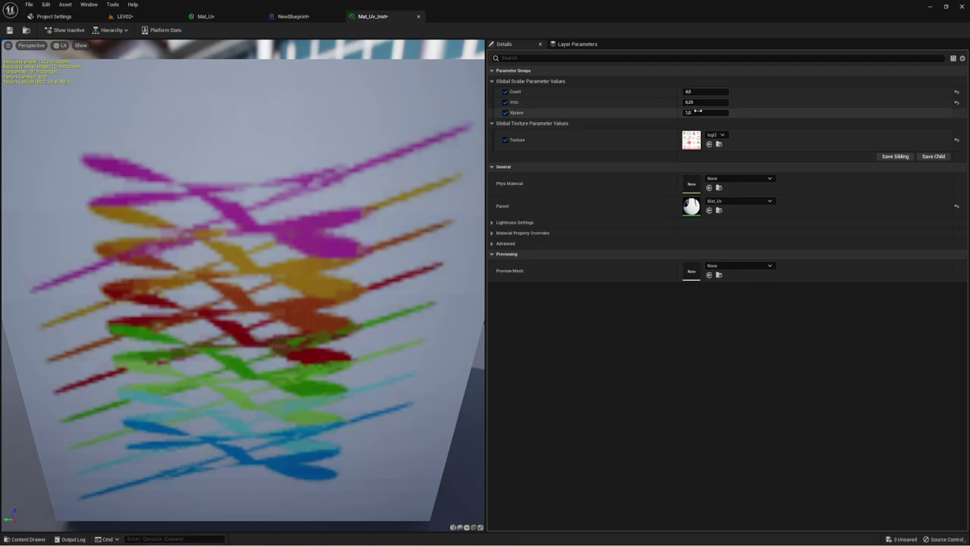
left_click(296, 17)
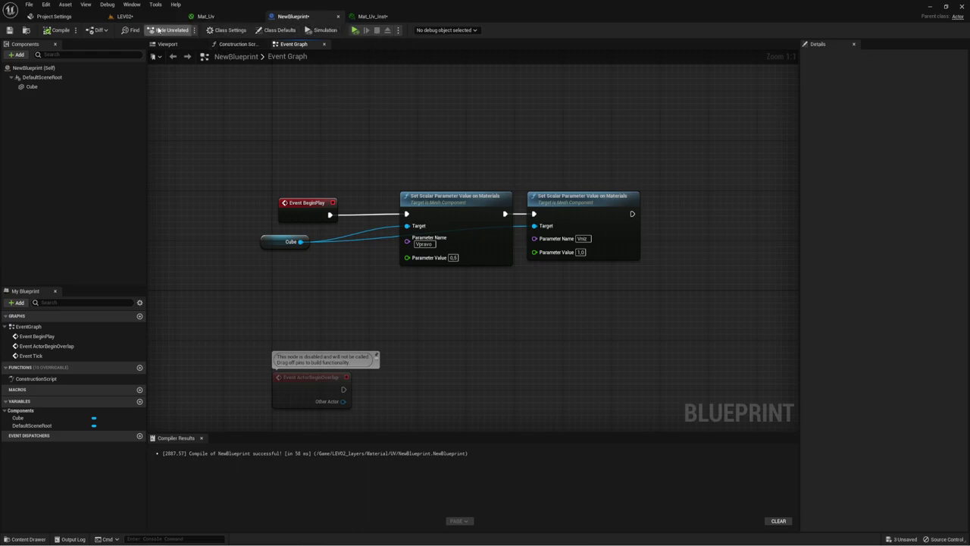
left_click(123, 16)
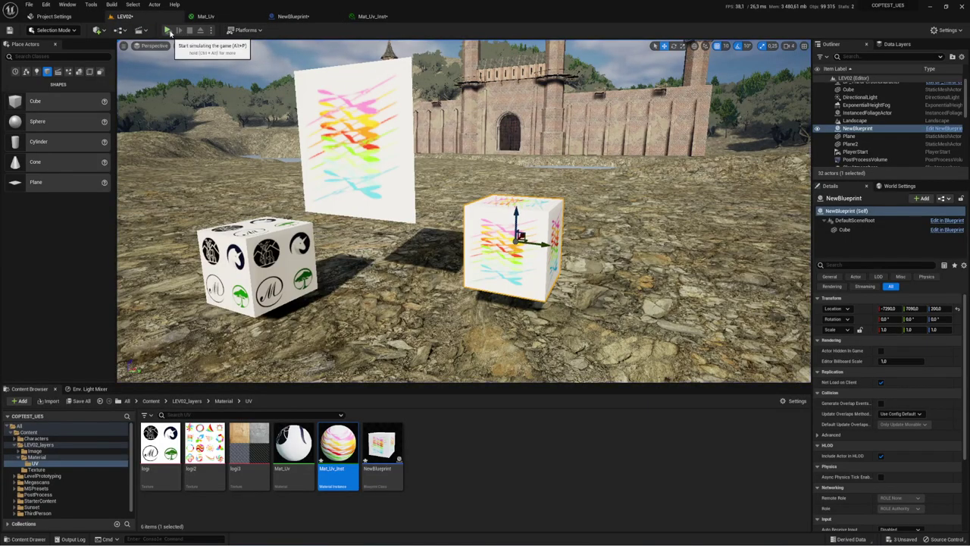
Simulate LEV02 to see one enlarged atlas tile, then open Mat_Uv_Inst.
left_click(168, 31)
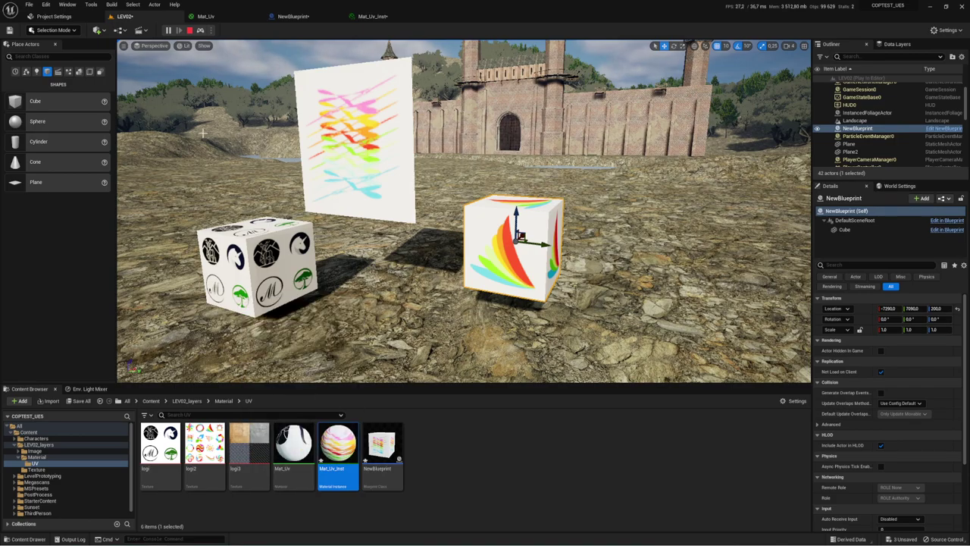
double_click(338, 444)
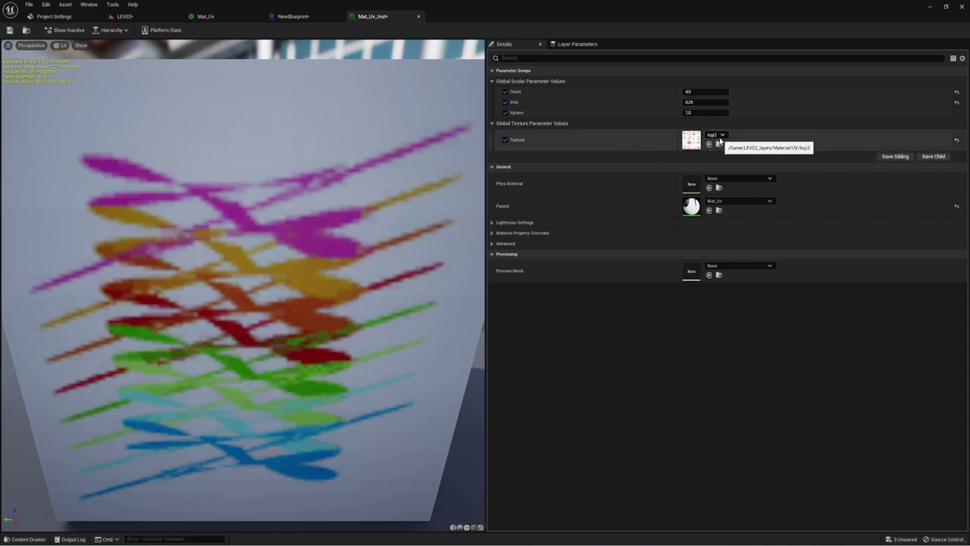
Switch Mat_Uv_Inst's Texture parameter to the logi3 atlas.
left_click(716, 135)
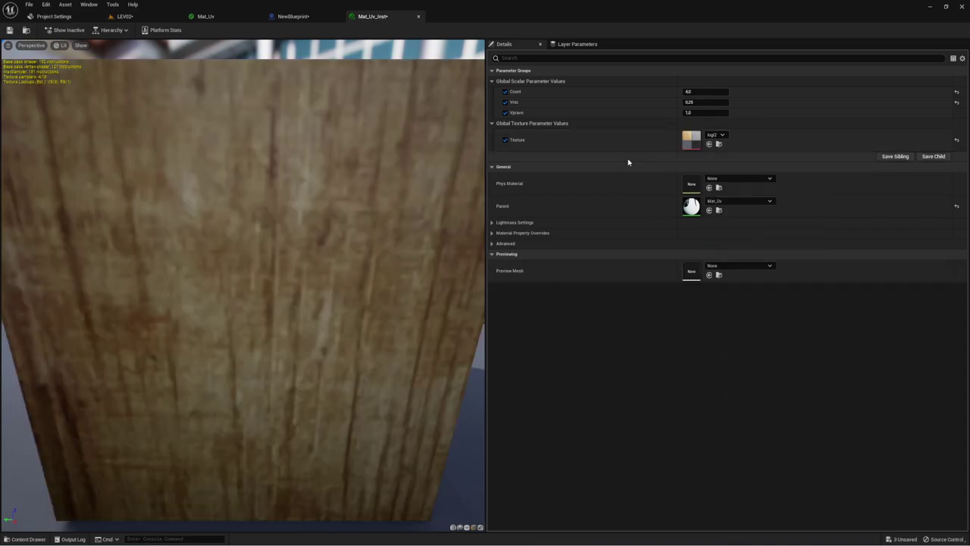
left_click(731, 282)
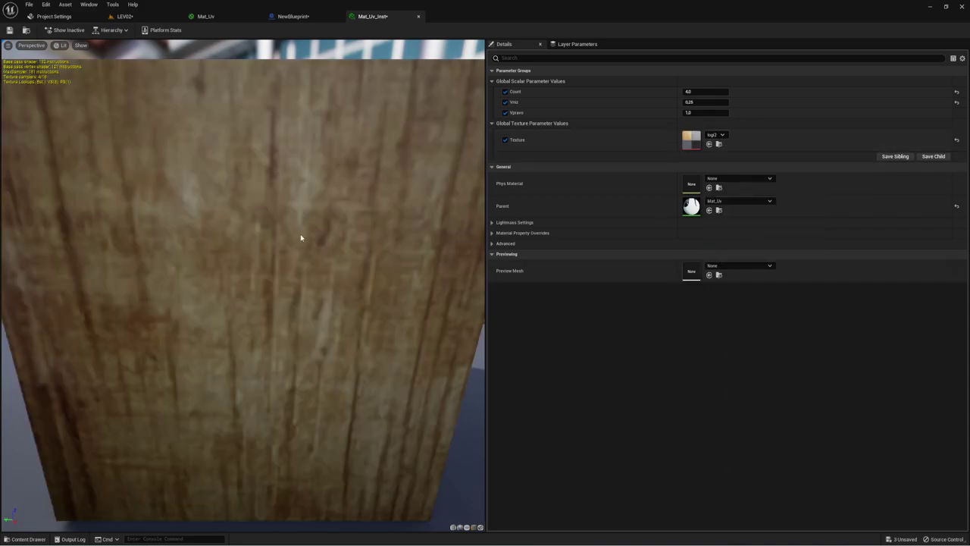
left_click_drag(302, 241, 235, 241)
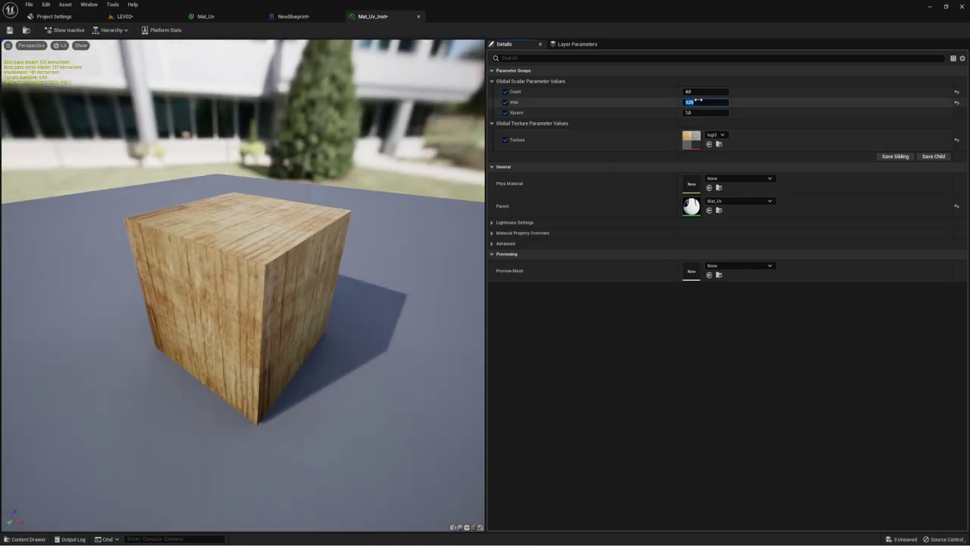
type("0")
key("Return")
Set Count to 2.0, tune Vniz and Vpravo until carbon fiber shows, and close the instance.
left_click(699, 92)
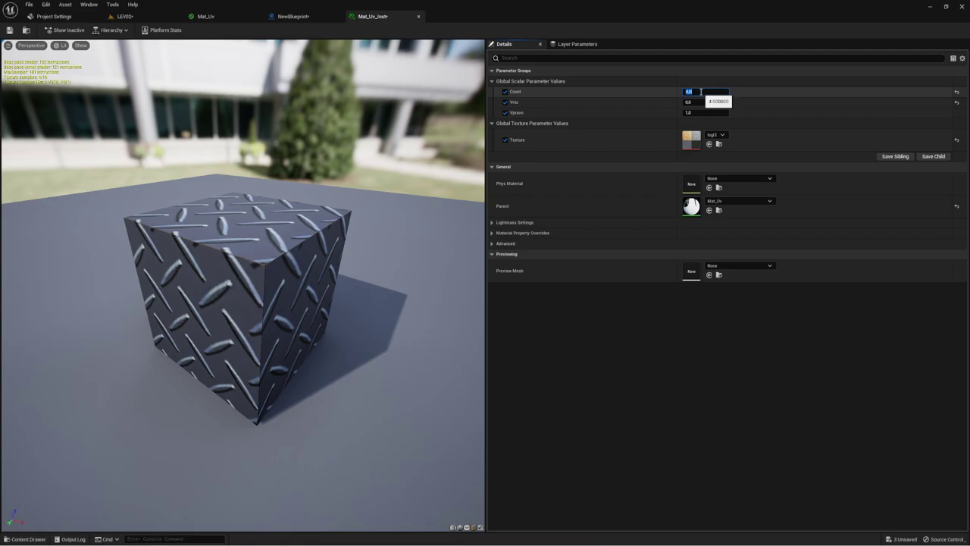
type("2")
left_click(705, 113)
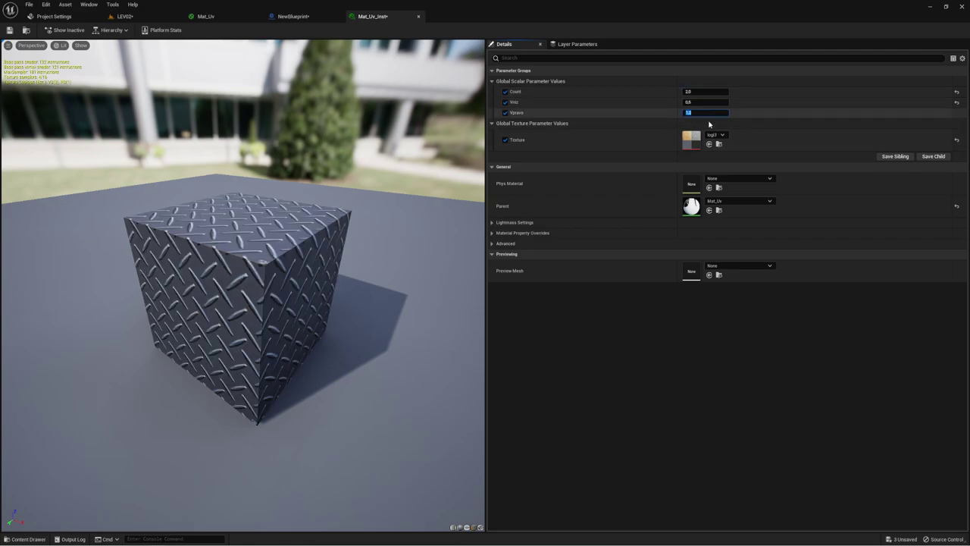
left_click(702, 103)
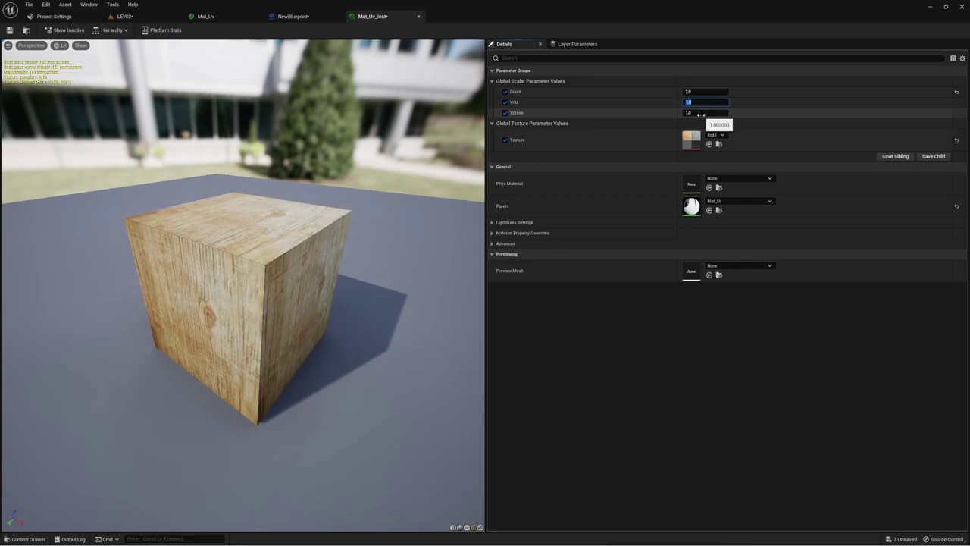
left_click(701, 113)
type("0")
key("Return")
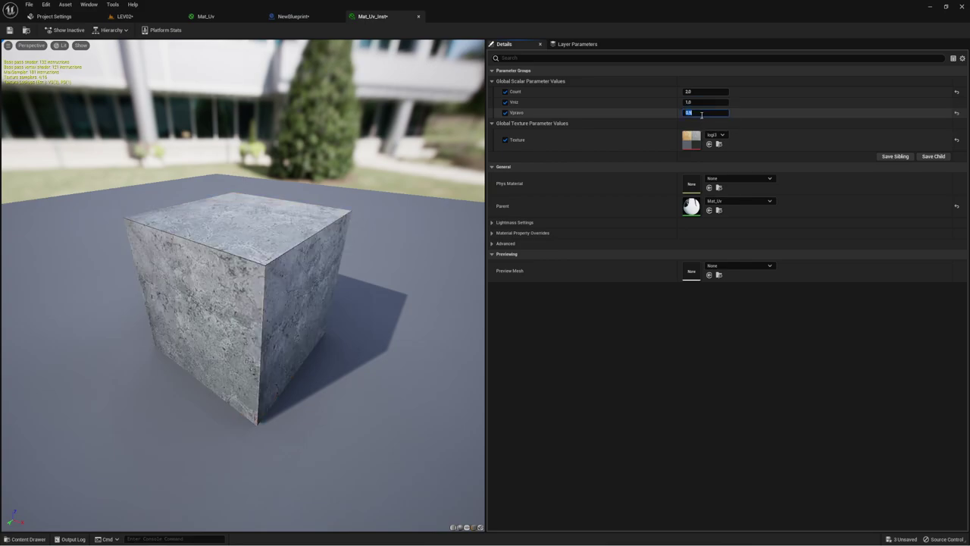
left_click(698, 102)
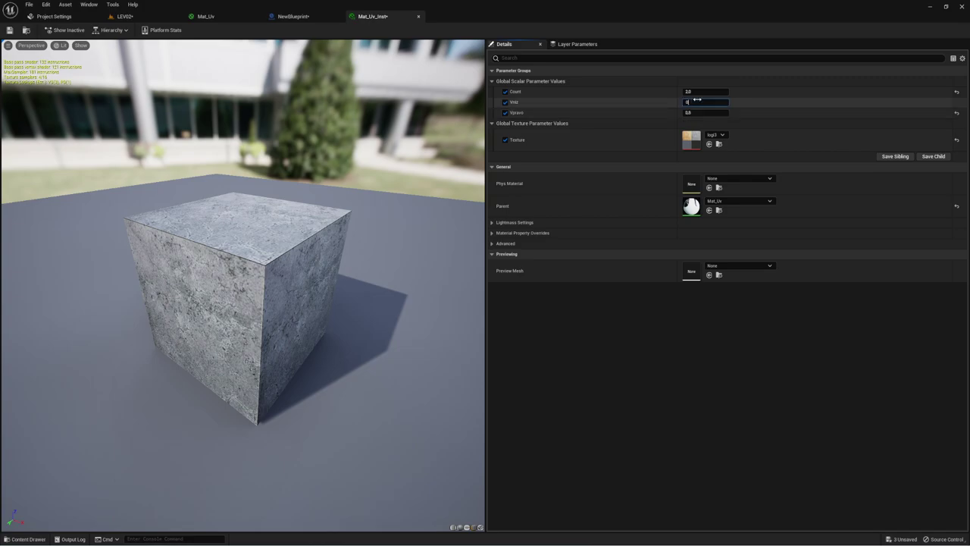
type(".8")
key("Return")
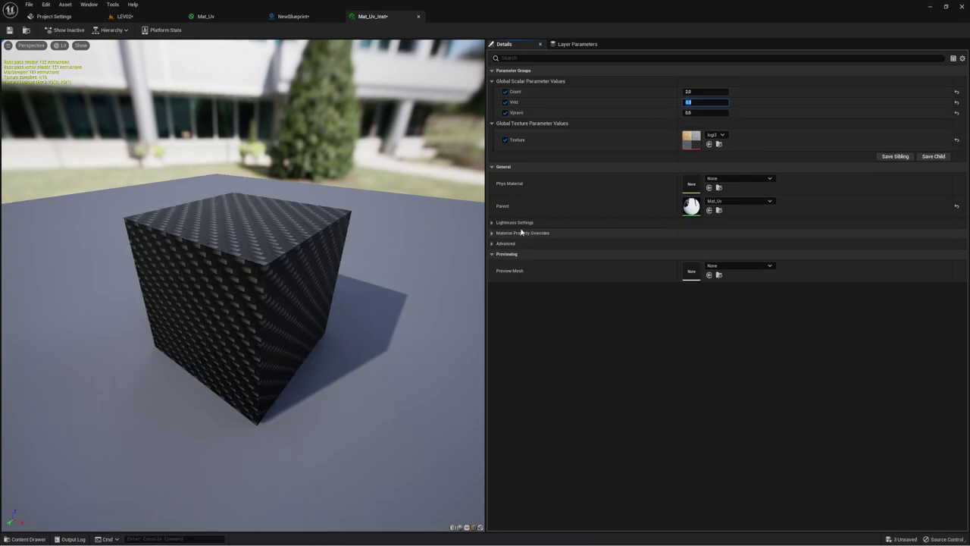
left_click(419, 17)
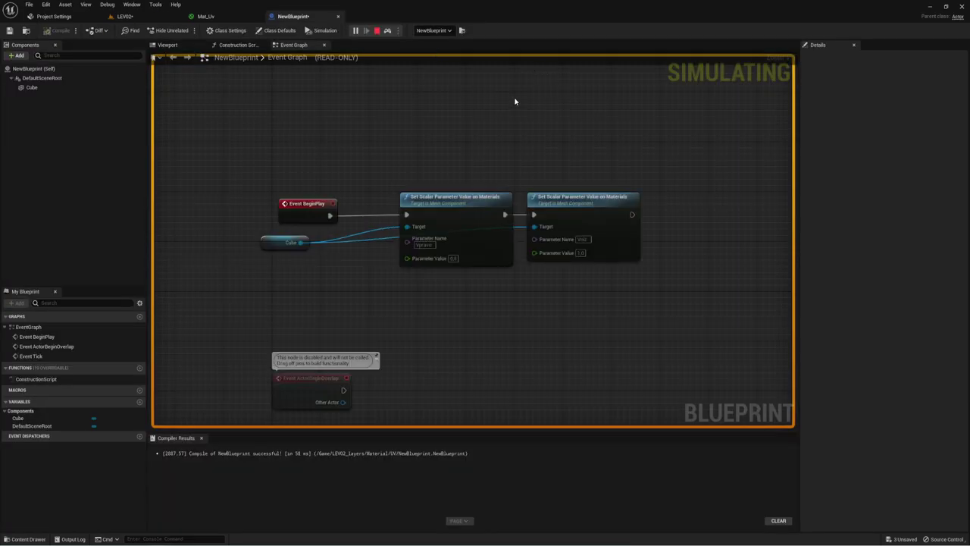
Stop simulating, view the 512x512 logi3 atlas texture, then return to the LEV02 level.
left_click(376, 31)
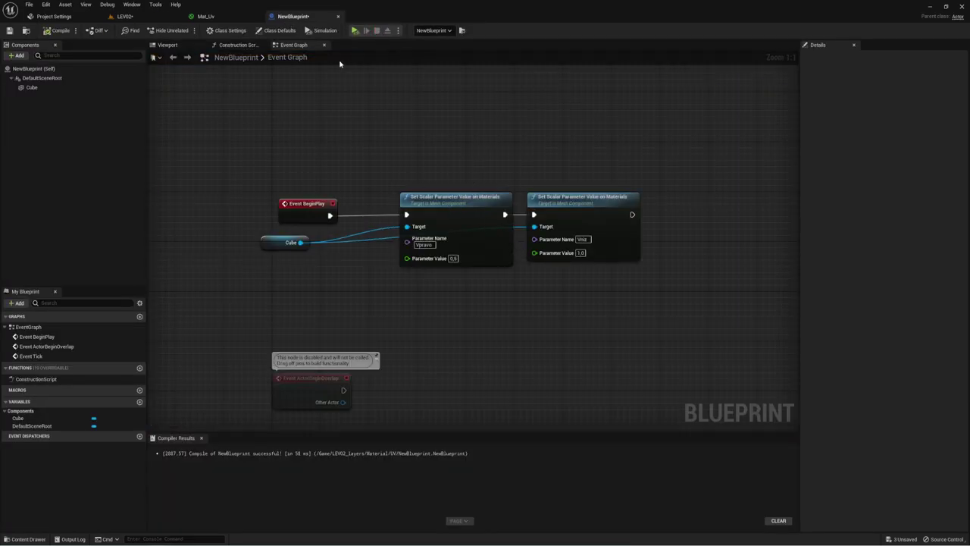
left_click(206, 16)
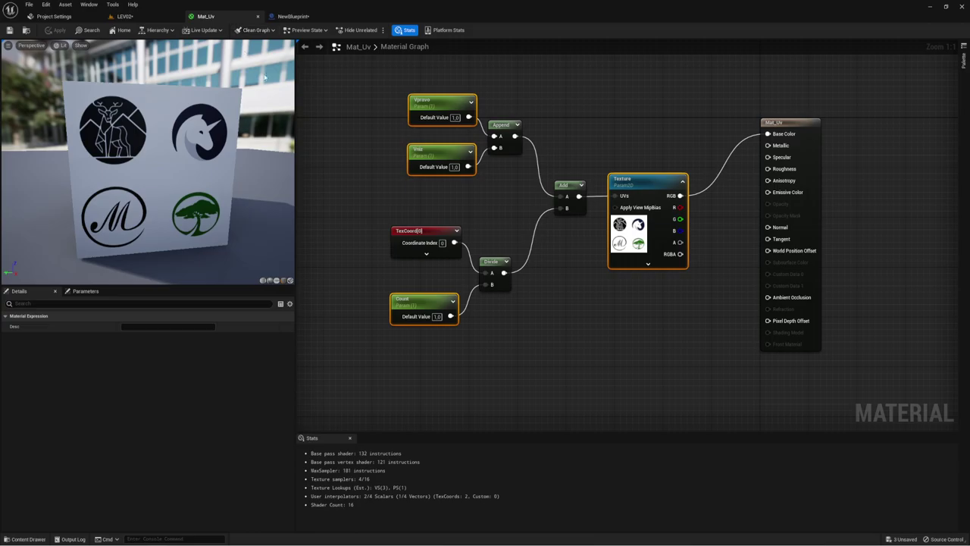
left_click(125, 16)
double_click(250, 453)
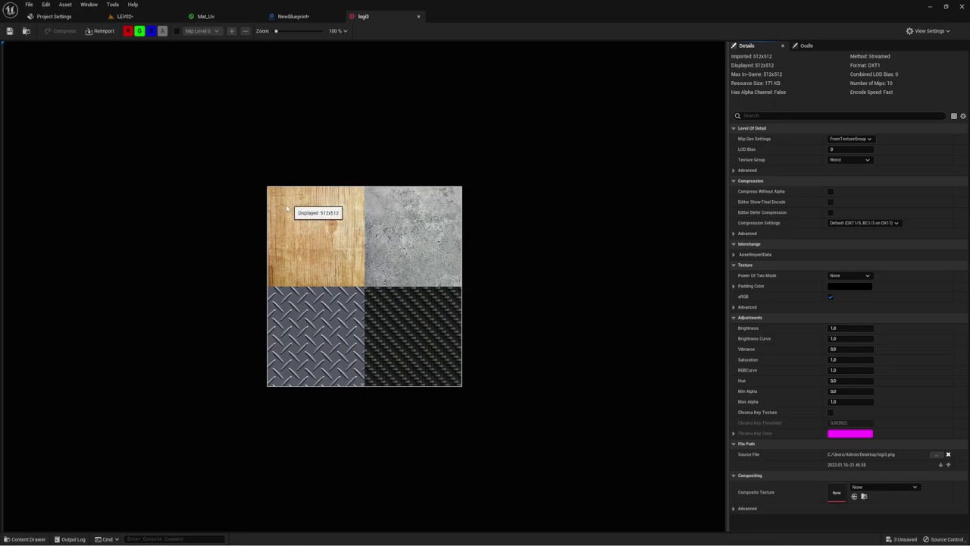
left_click(419, 16)
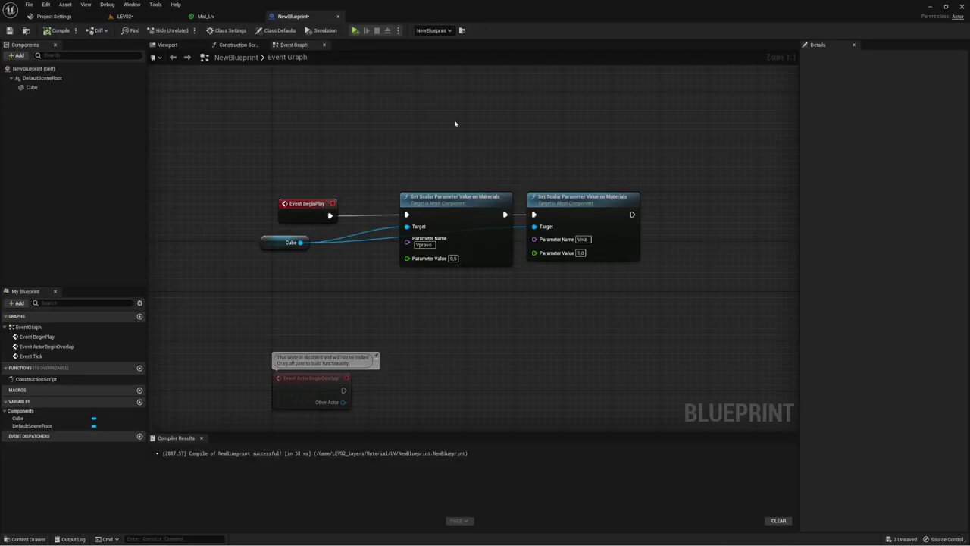
left_click(150, 16)
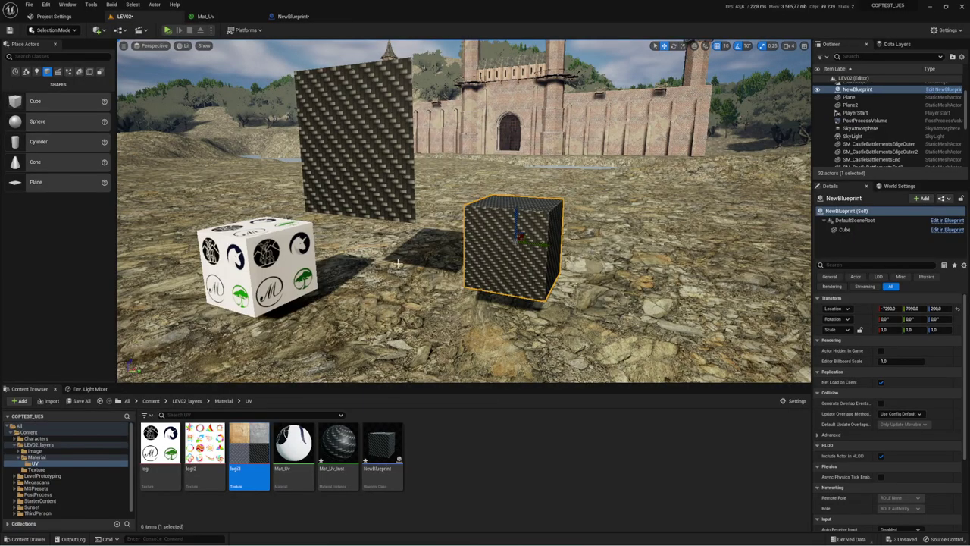